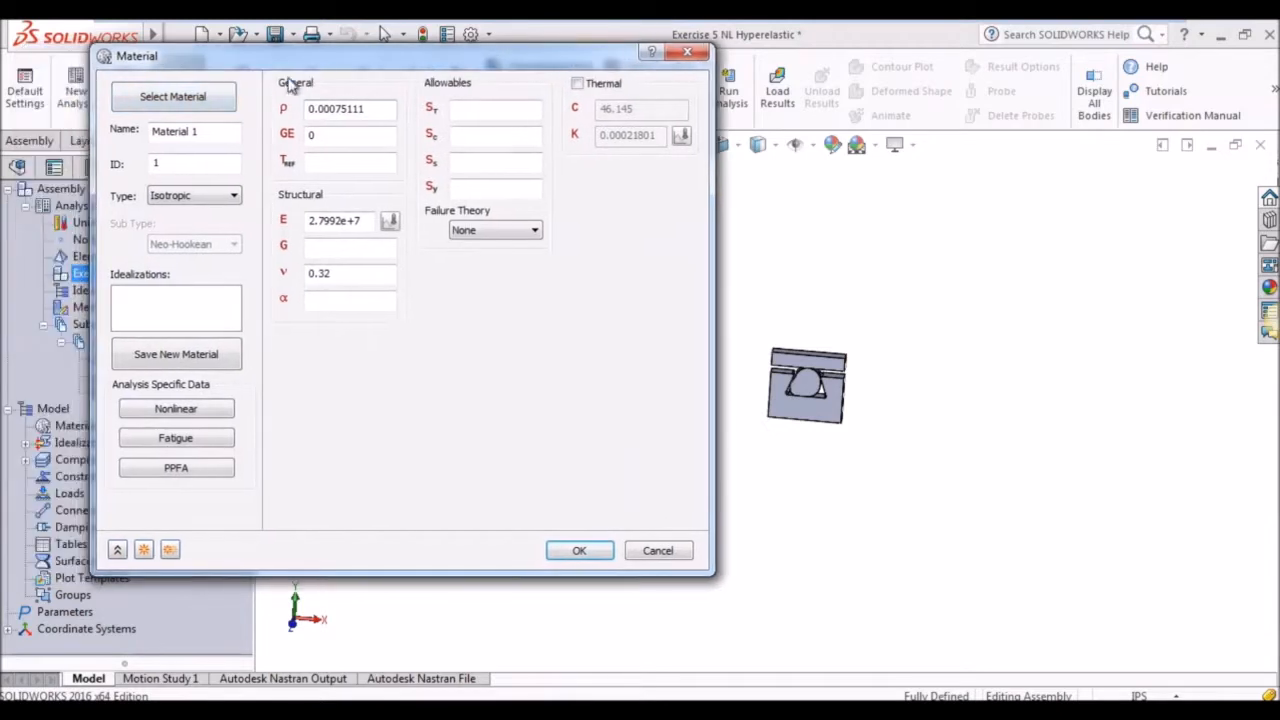
# Add AISI Carbon Steel 304 from the steel materials database to the model and start another new material.
pyautogui.click(220, 97)
pyautogui.click(210, 136)
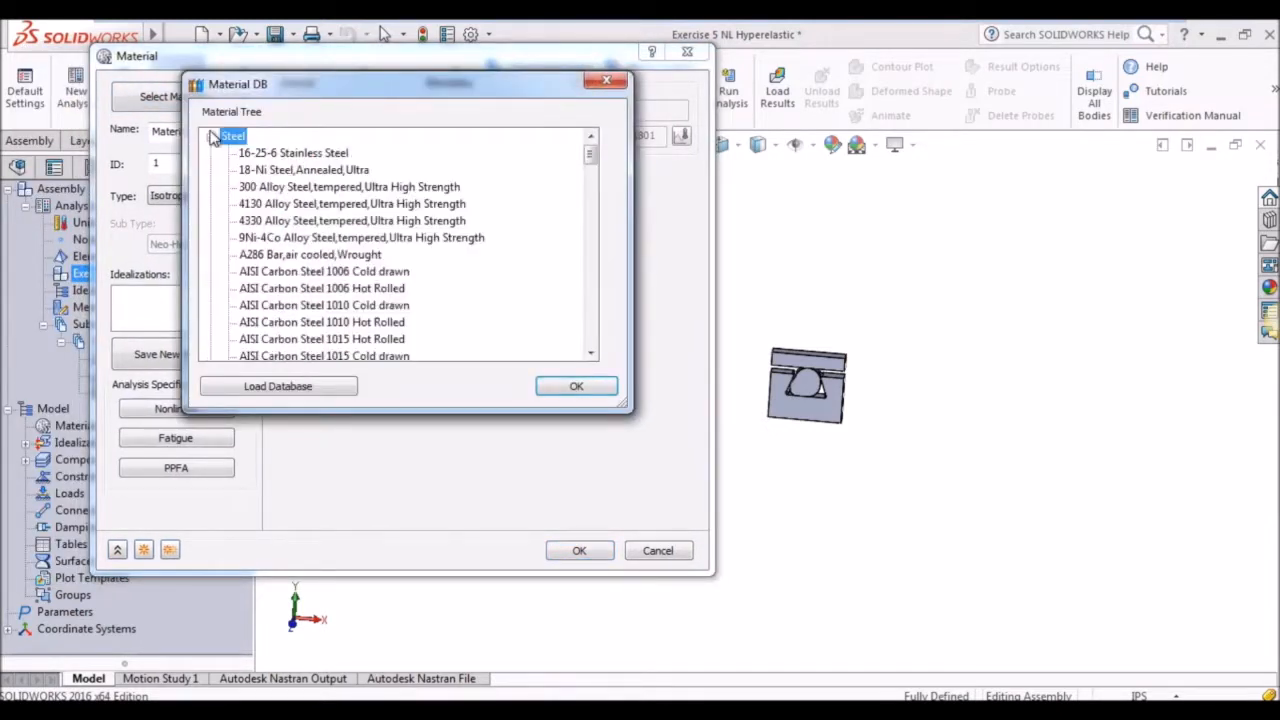
pyautogui.scroll(-1, 312, 250)
pyautogui.scroll(-20, 316, 268)
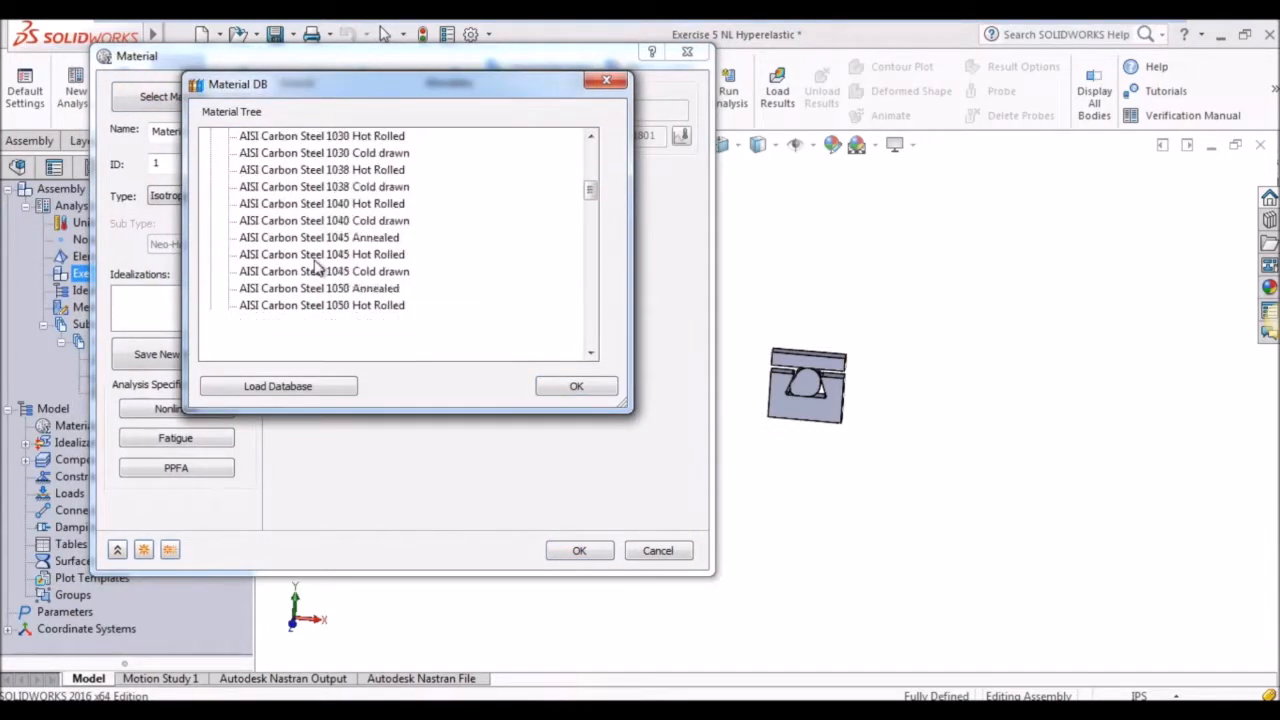
pyautogui.scroll(-5, 316, 276)
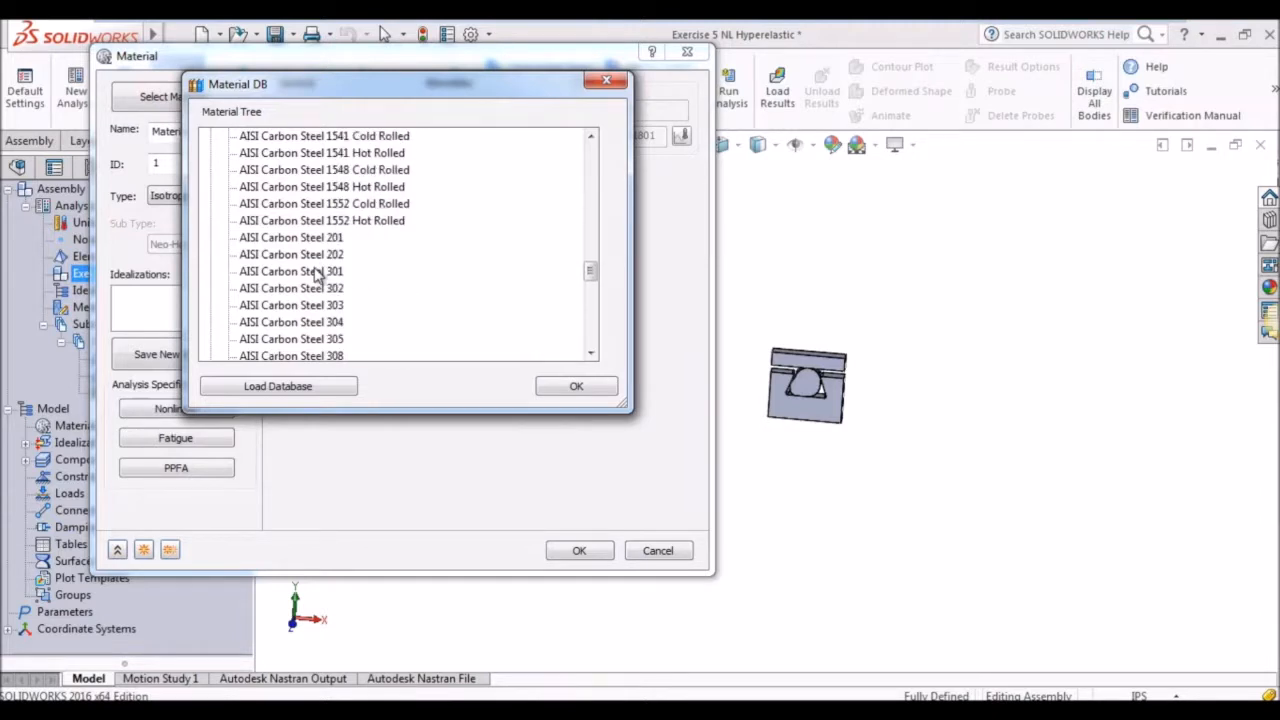
pyautogui.click(282, 324)
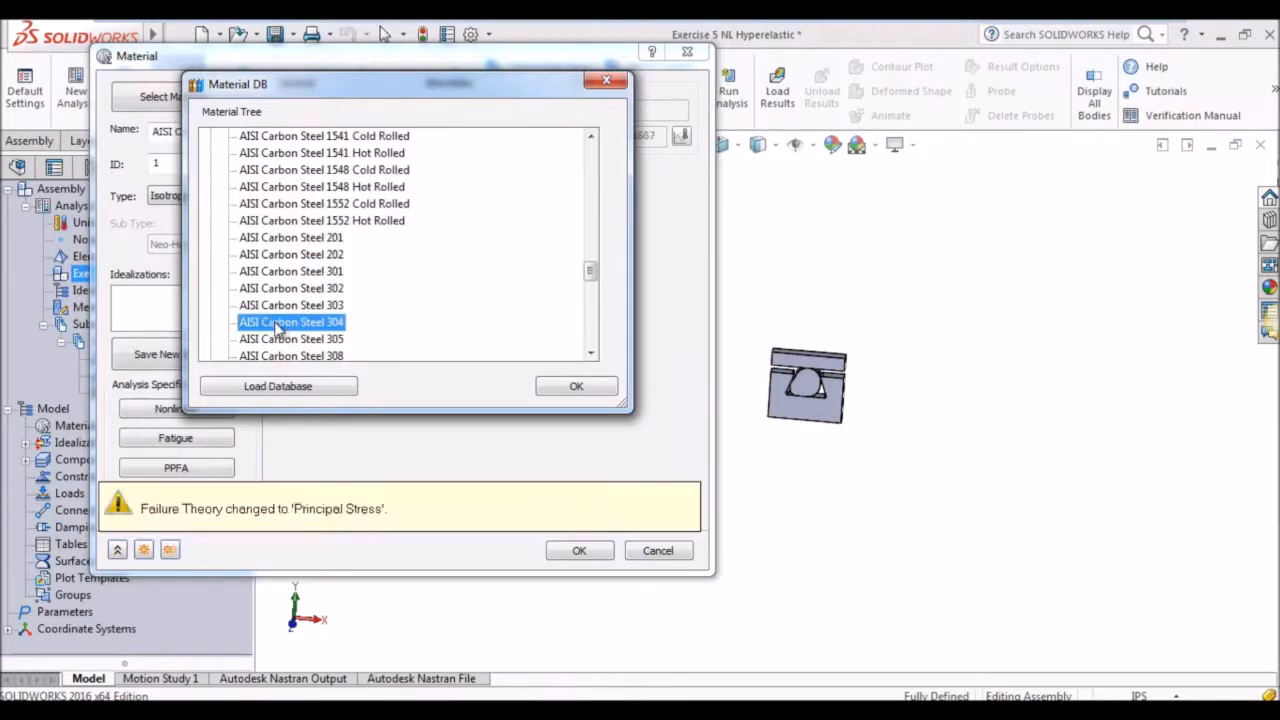
pyautogui.click(578, 388)
pyautogui.click(146, 553)
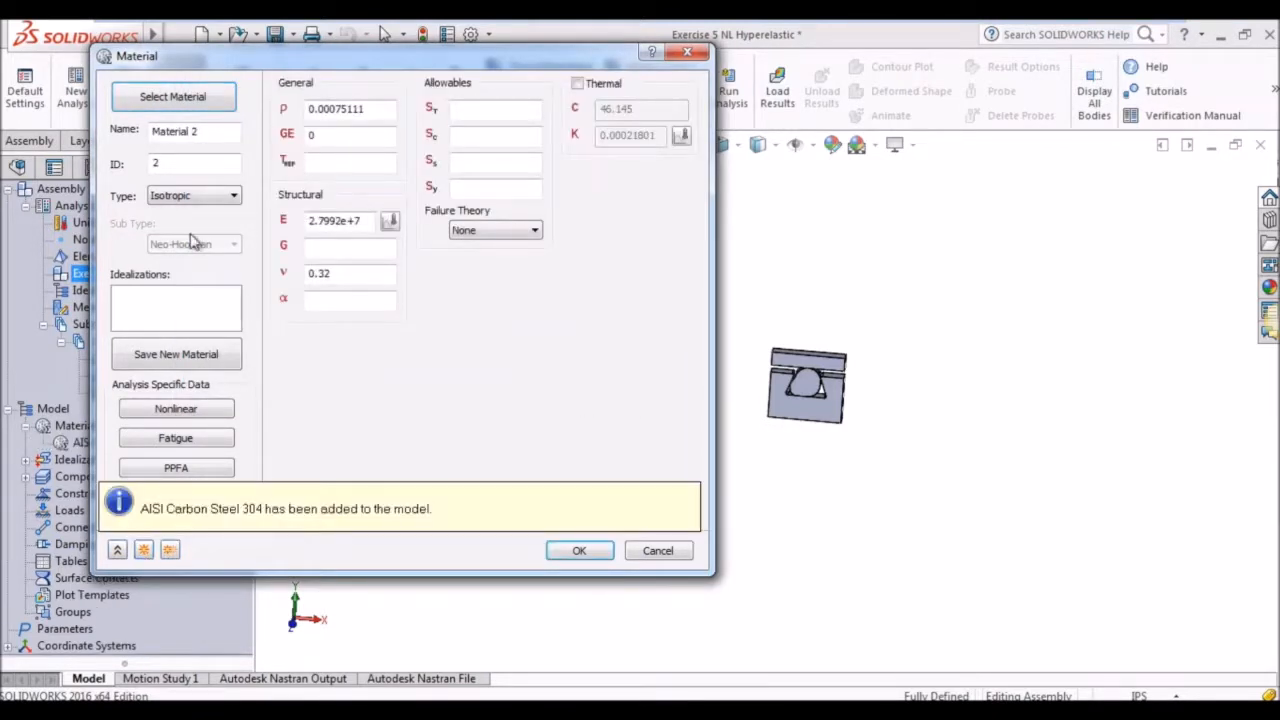
# Create a hyperelastic Mooney-Rivlin material named Rubber with A01 set to 2100 and A10 set to 8400.
pyautogui.moveTo(201, 134); pyautogui.dragTo(33, 140)
pyautogui.write('Ru')
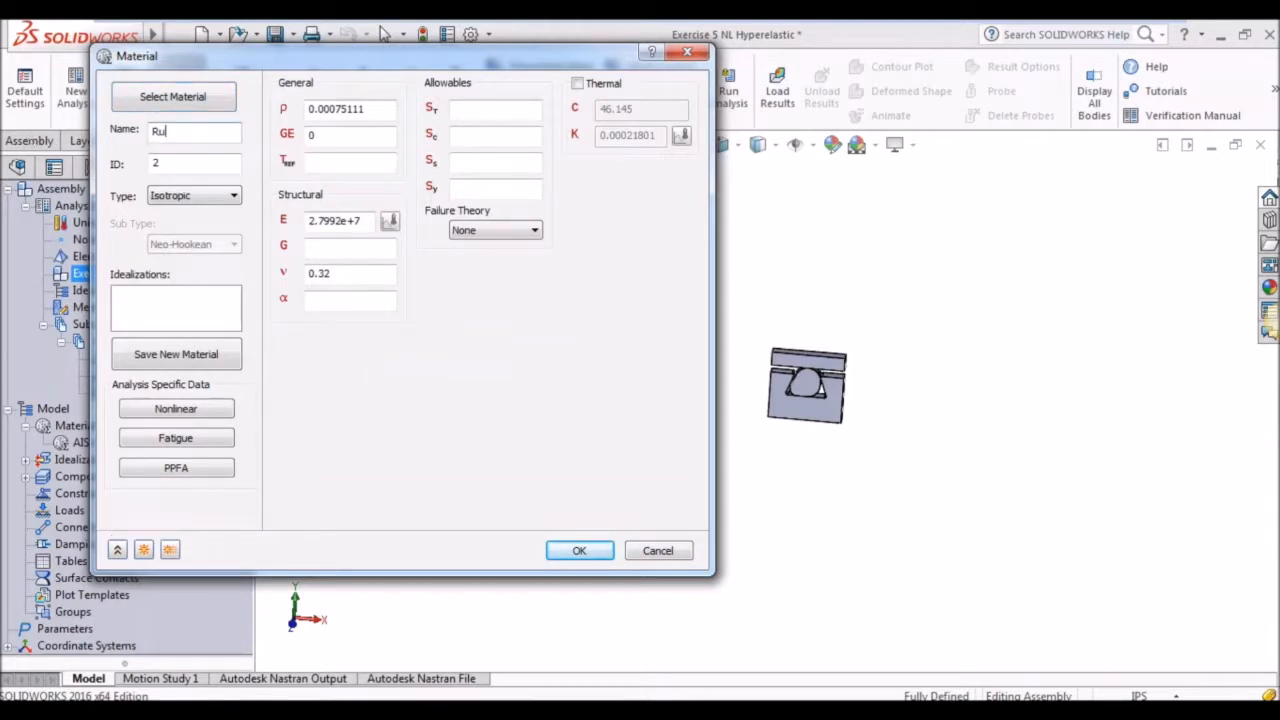
pyautogui.write('bber')
pyautogui.click(221, 200)
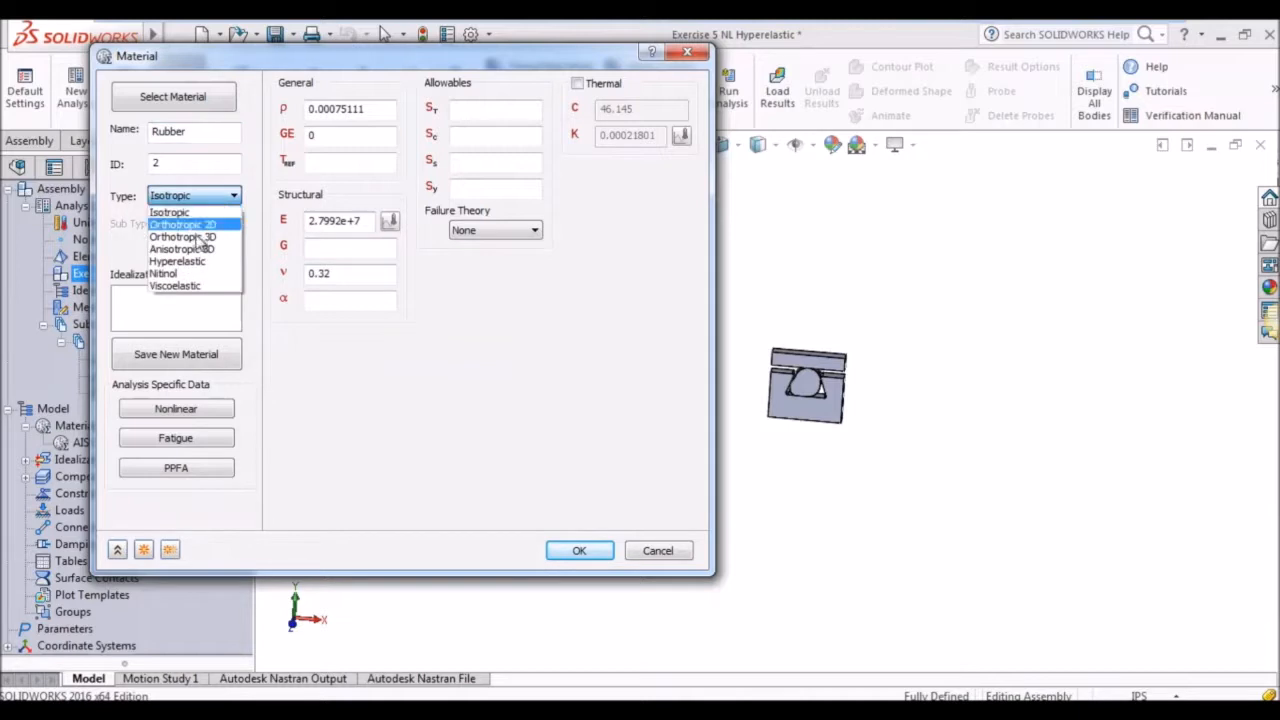
pyautogui.click(186, 261)
pyautogui.click(200, 246)
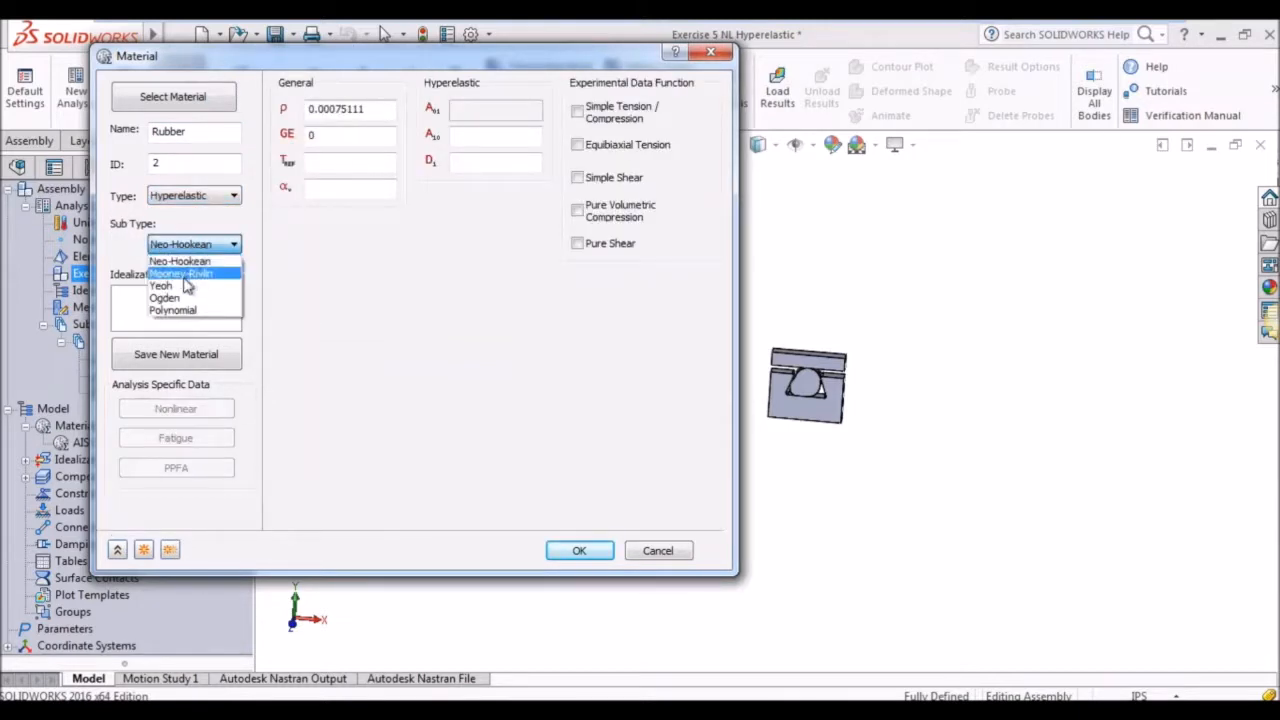
pyautogui.click(184, 276)
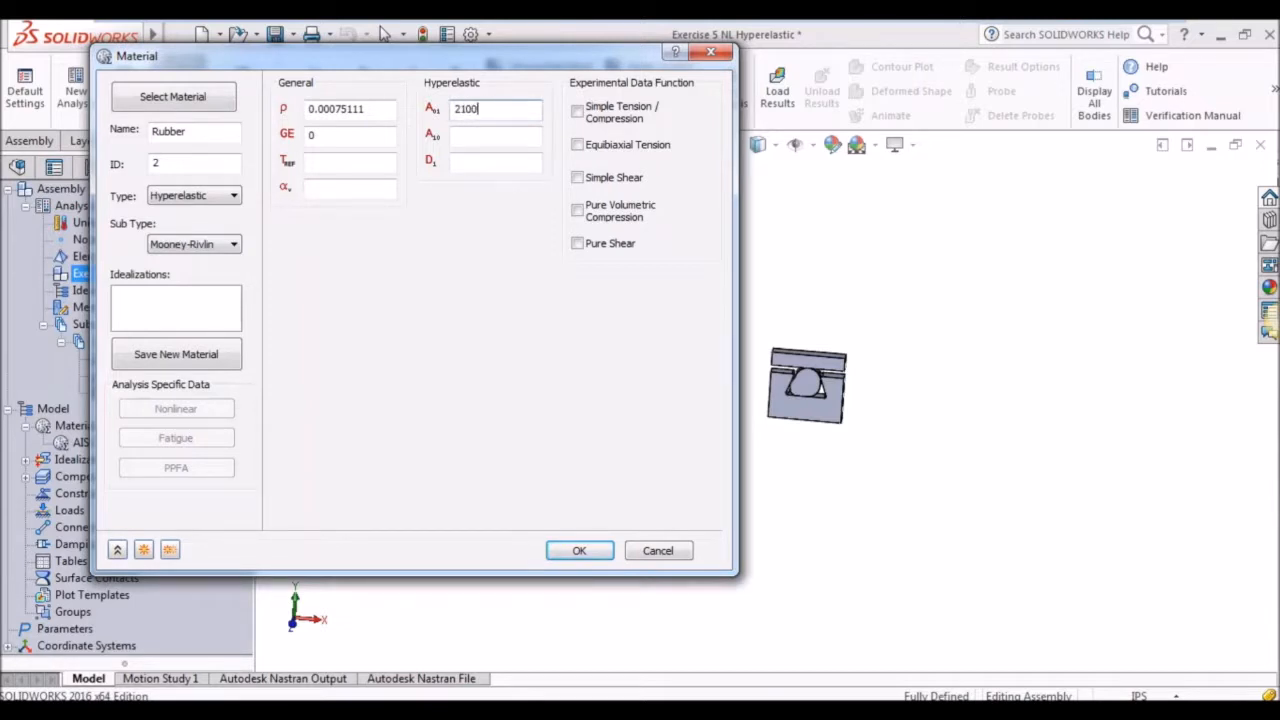
pyautogui.click(476, 136)
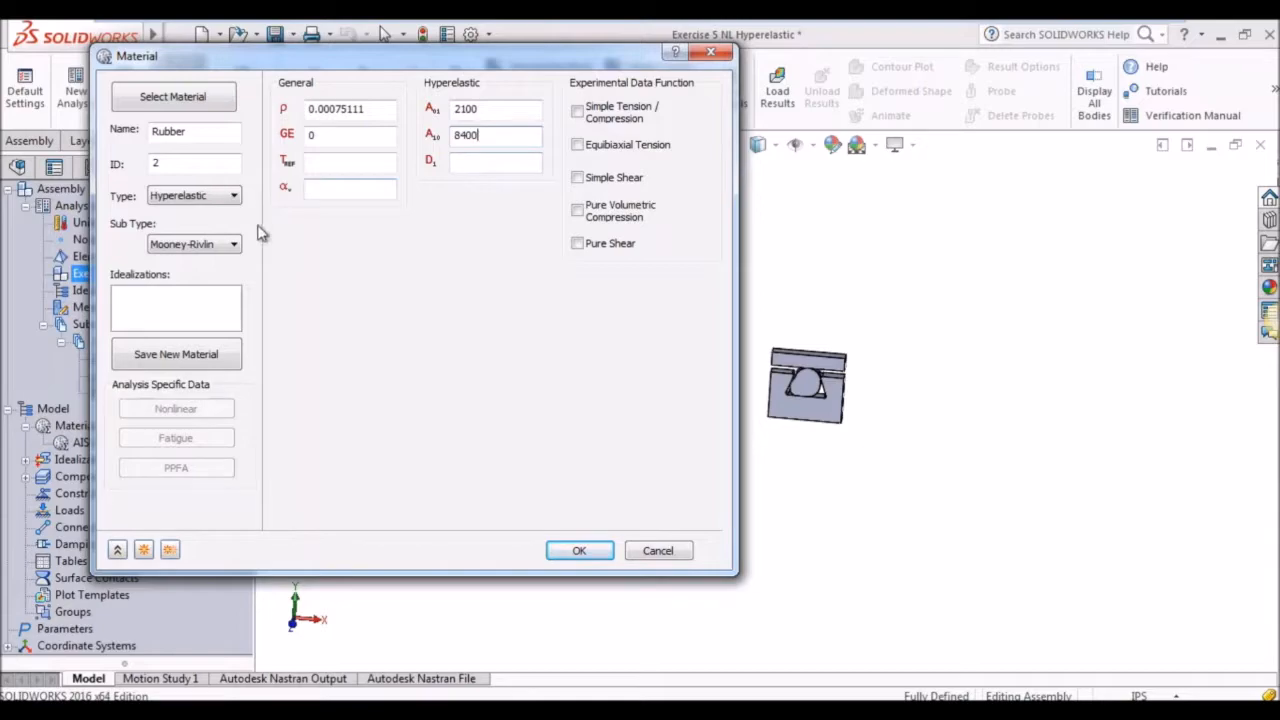
pyautogui.click(597, 554)
# Create a solid element idealization with AISI Carbon Steel 304, associated with the top plate and the groove part.
pyautogui.click(229, 100)
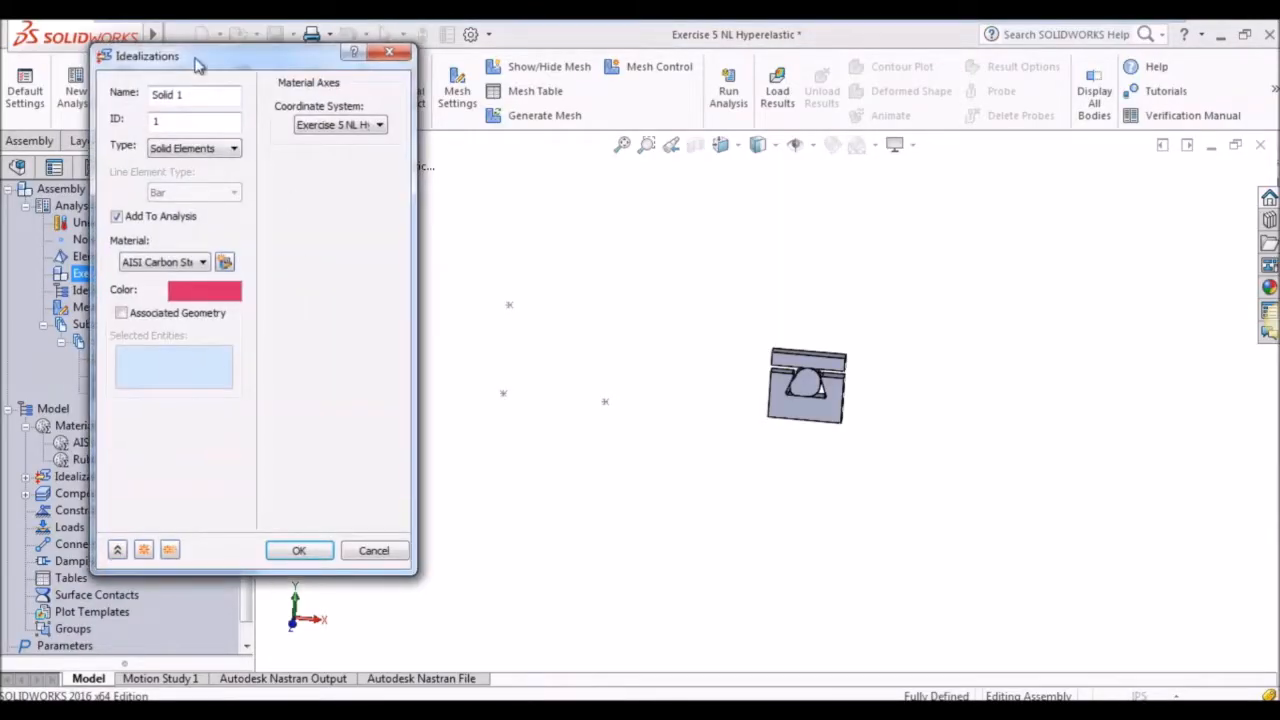
pyautogui.moveTo(207, 55); pyautogui.dragTo(308, 66)
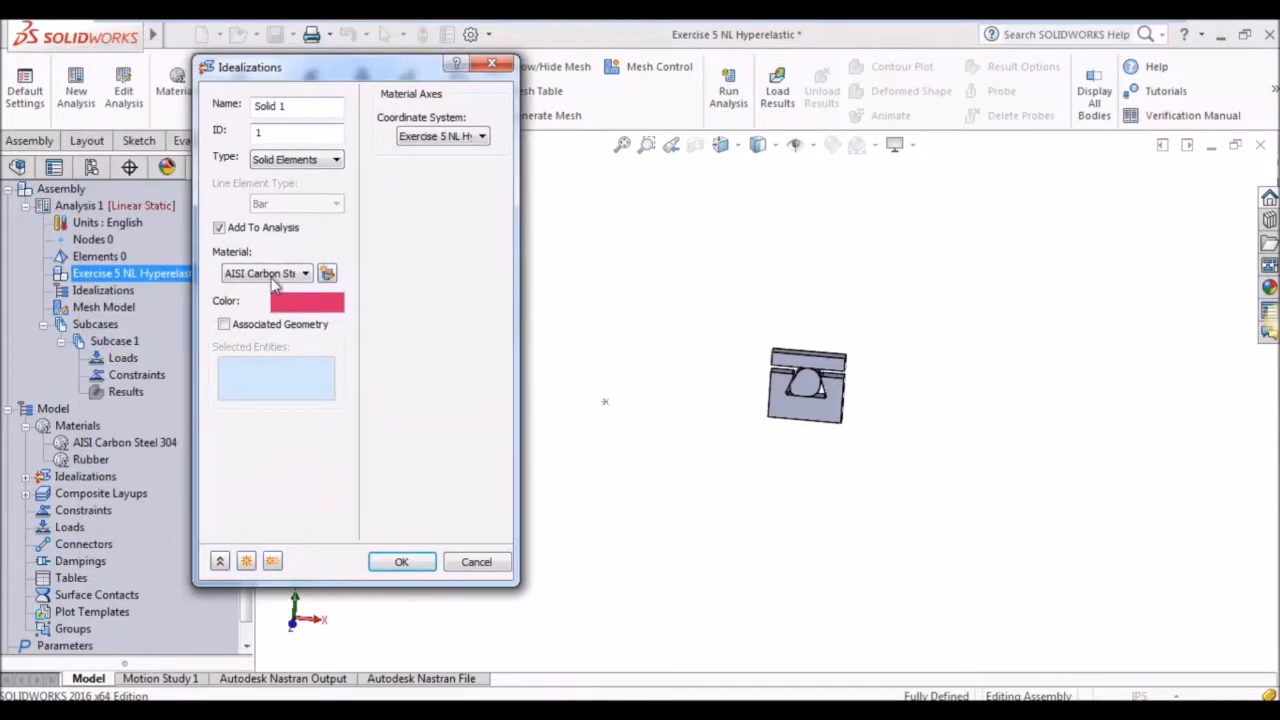
pyautogui.click(224, 324)
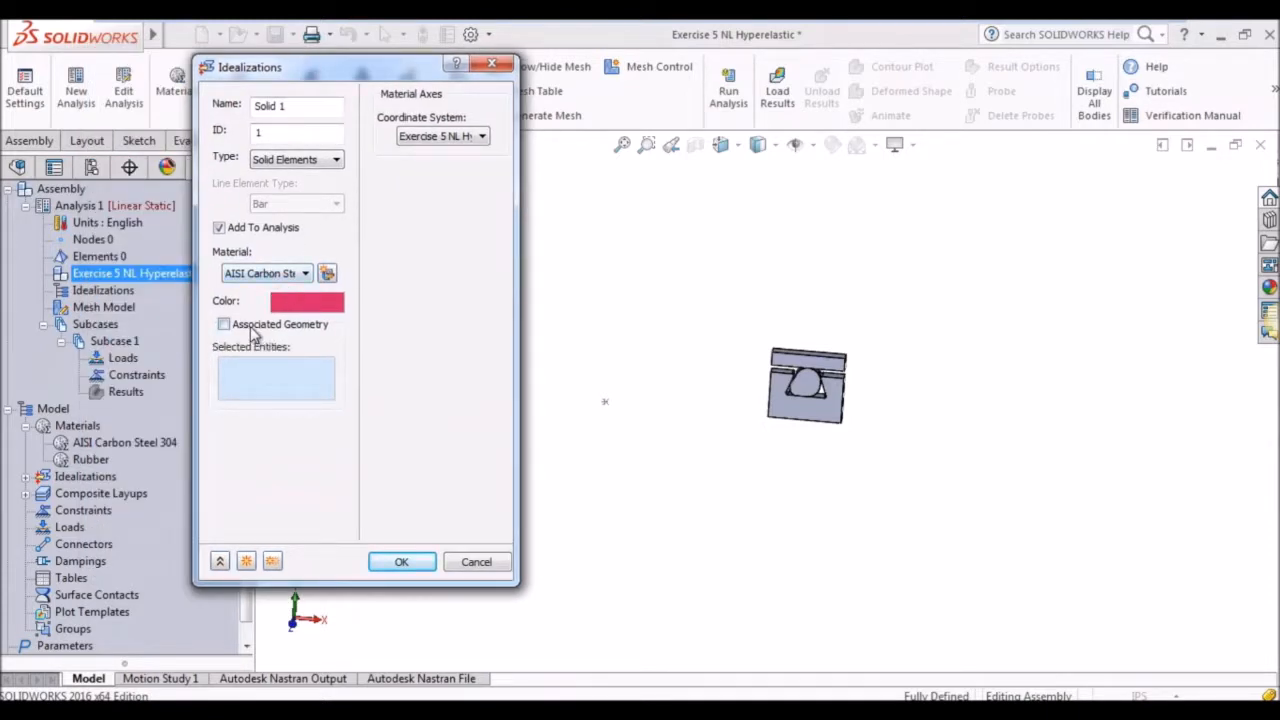
pyautogui.click(793, 362)
pyautogui.click(806, 384)
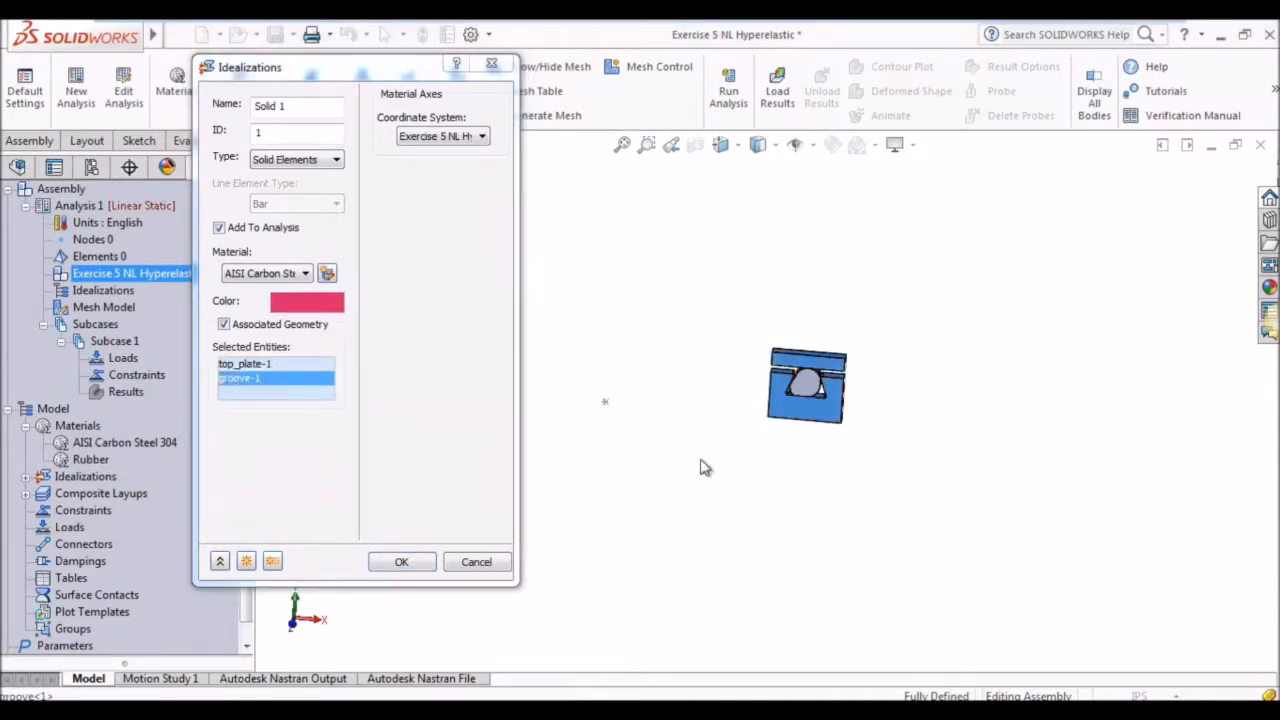
pyautogui.click(401, 562)
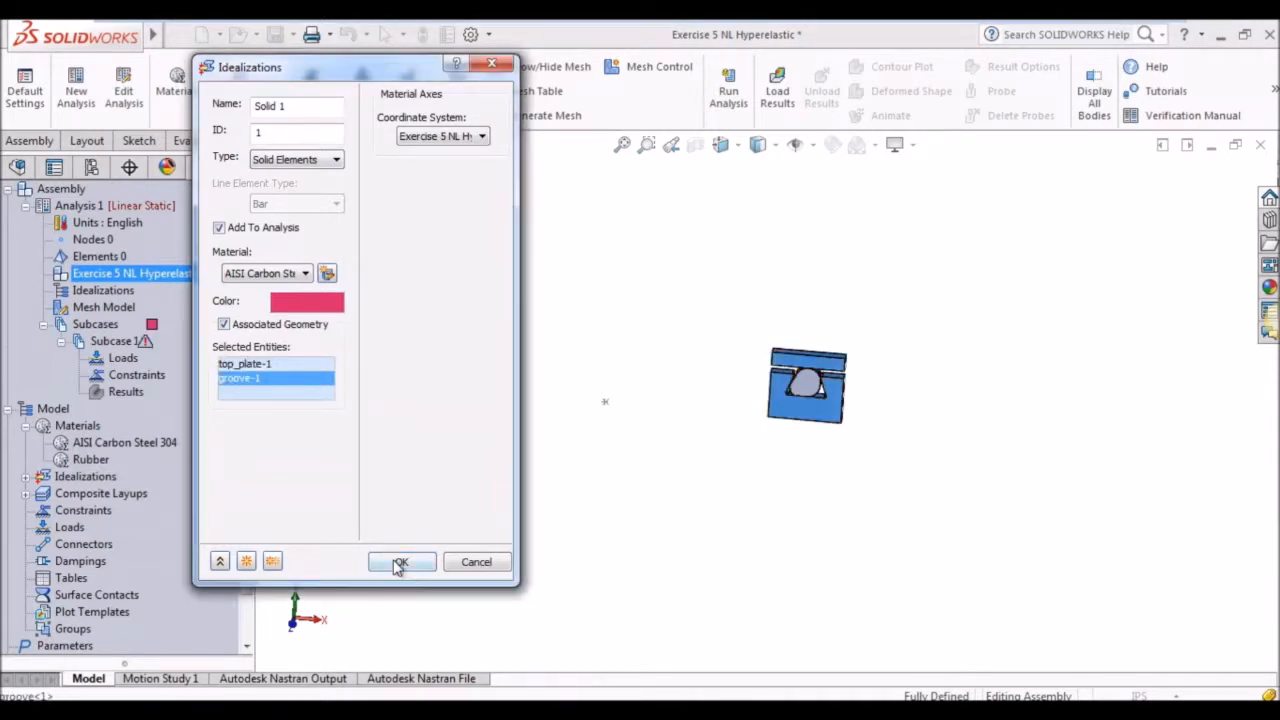
# Create a second solid element idealization with the Rubber material, associated with the O-ring.
pyautogui.click(241, 84)
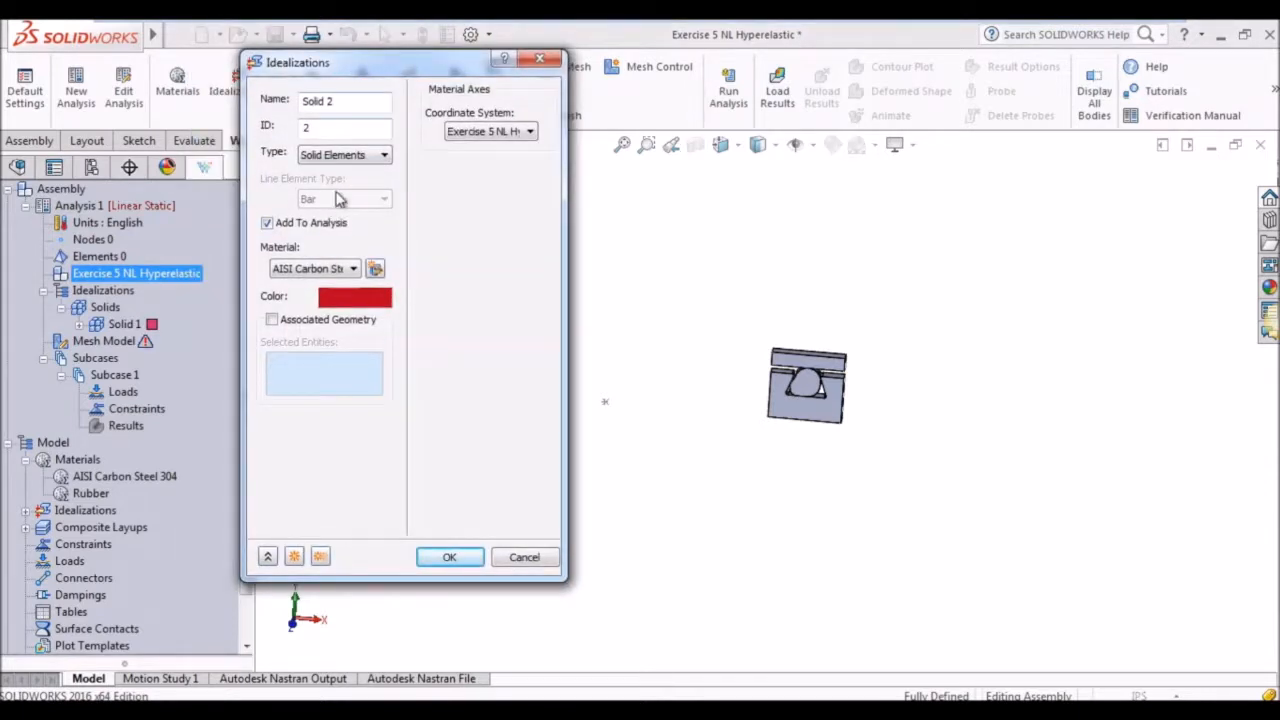
pyautogui.click(350, 160)
pyautogui.click(350, 170)
pyautogui.click(314, 270)
pyautogui.click(300, 290)
pyautogui.click(272, 320)
pyautogui.click(805, 386)
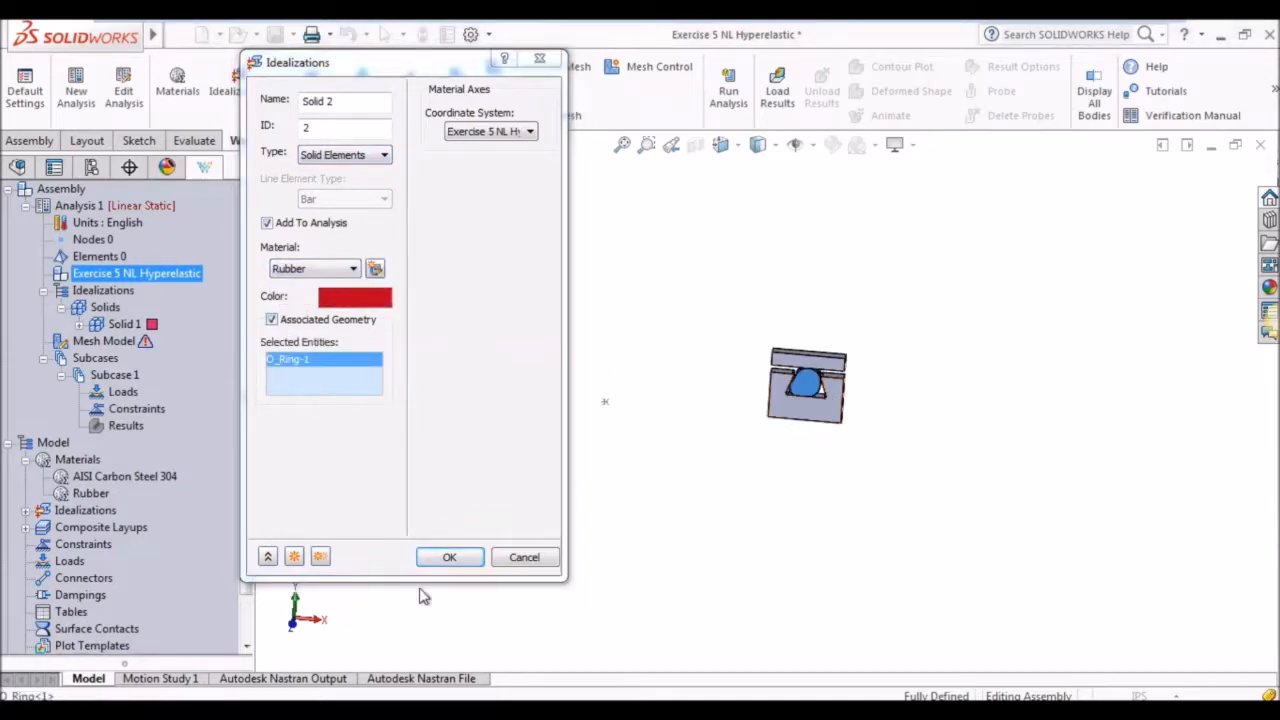
pyautogui.click(449, 557)
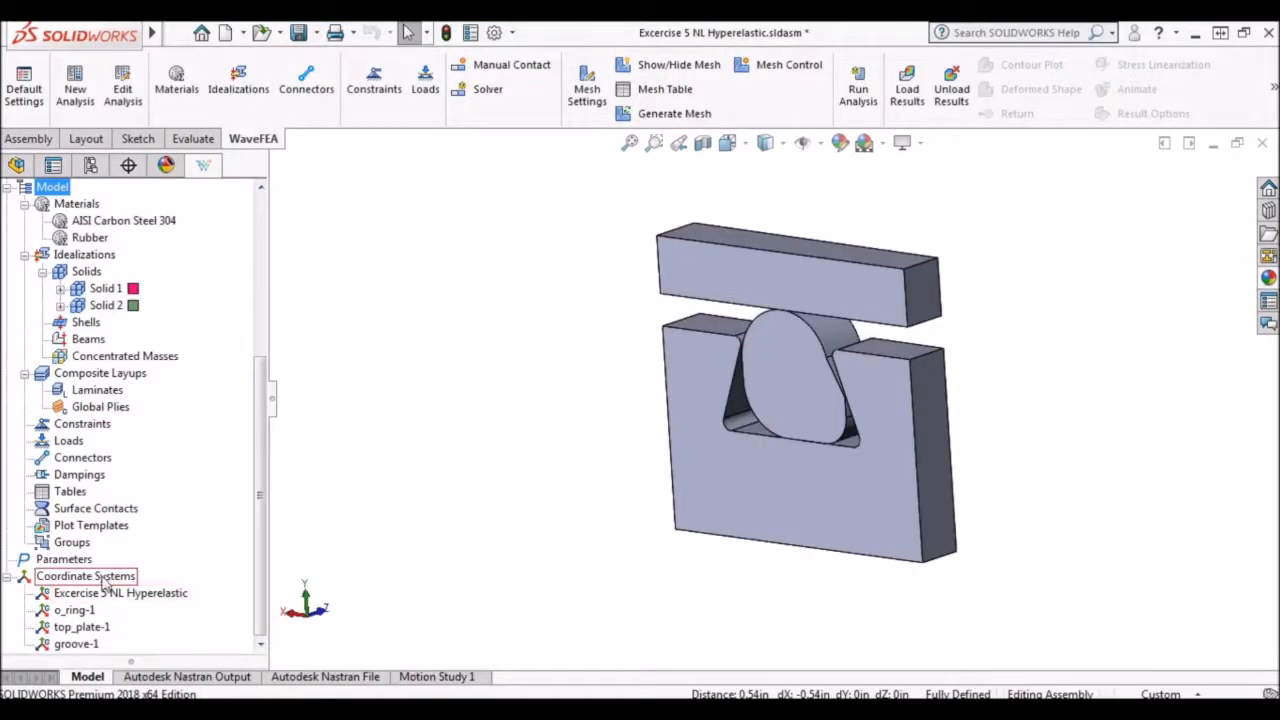
# Create a cylindrical coordinate system with origin and XZ-plane point at the groove's two front bottom corners and Z-axis point at the top plate's upper front corner above the origin.
pyautogui.rightClick(128, 576)
pyautogui.click(145, 593)
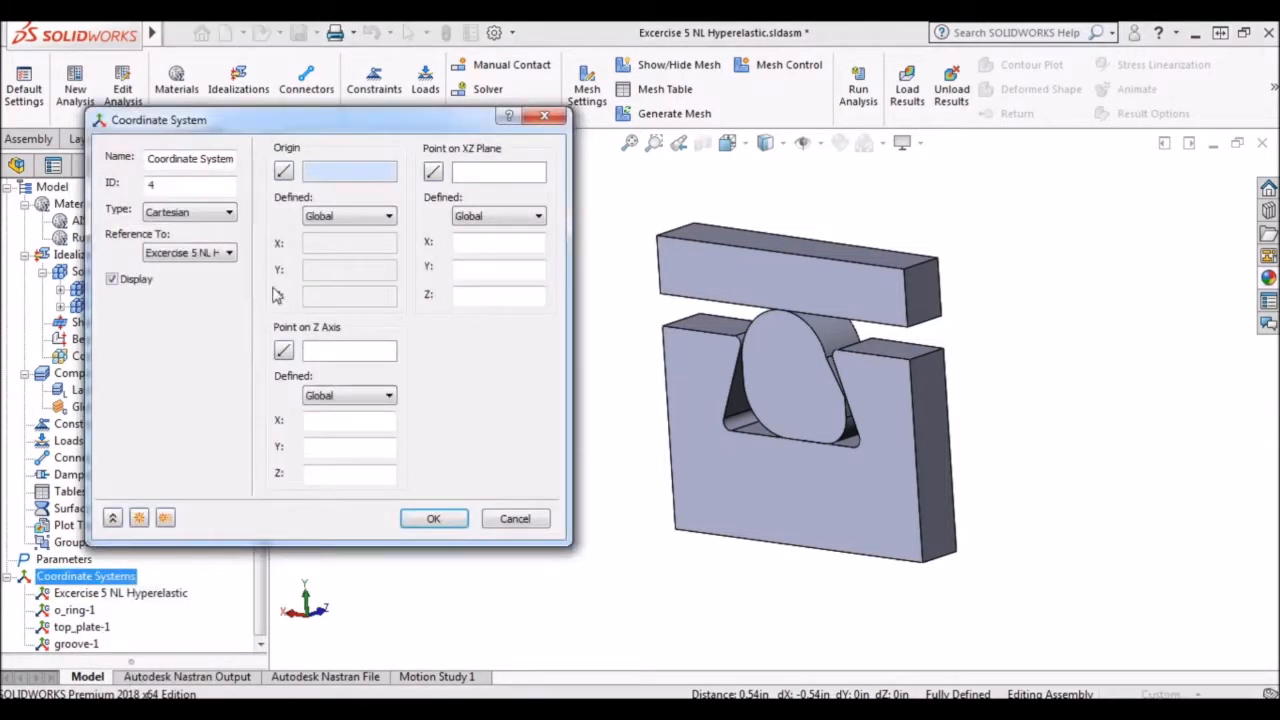
pyautogui.click(228, 214)
pyautogui.click(198, 234)
pyautogui.click(676, 529)
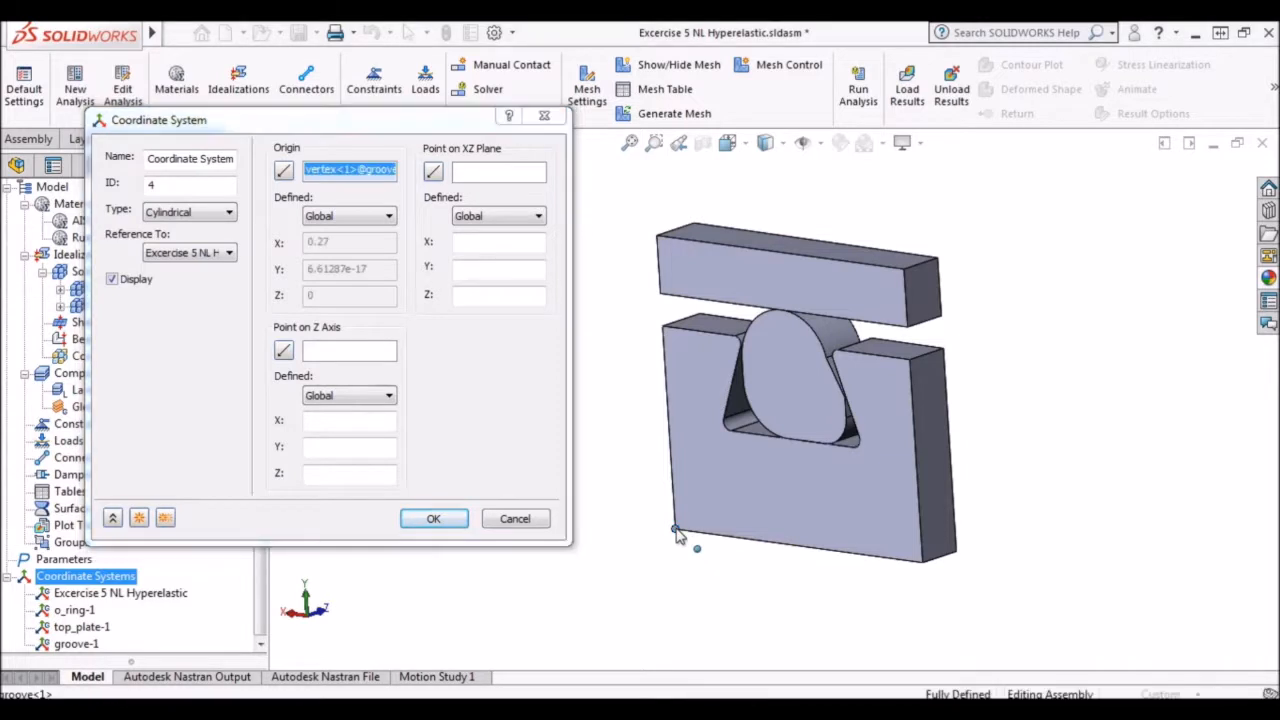
pyautogui.click(473, 178)
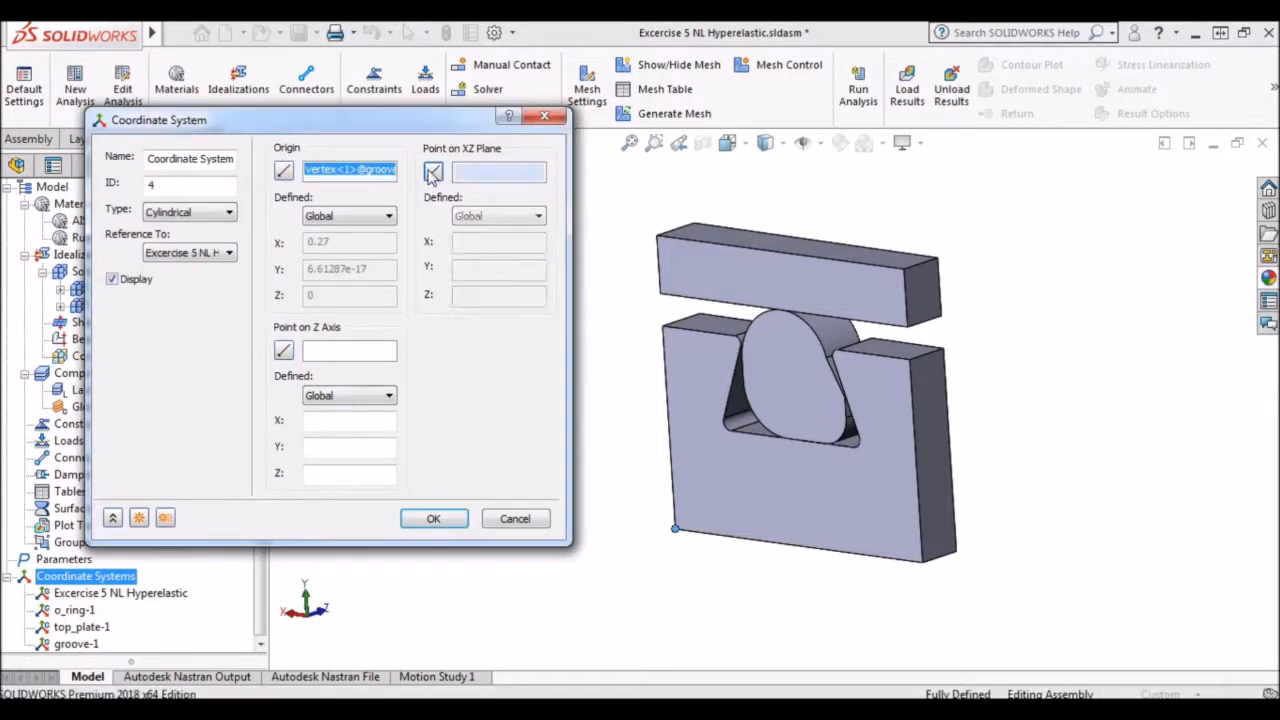
pyautogui.click(923, 564)
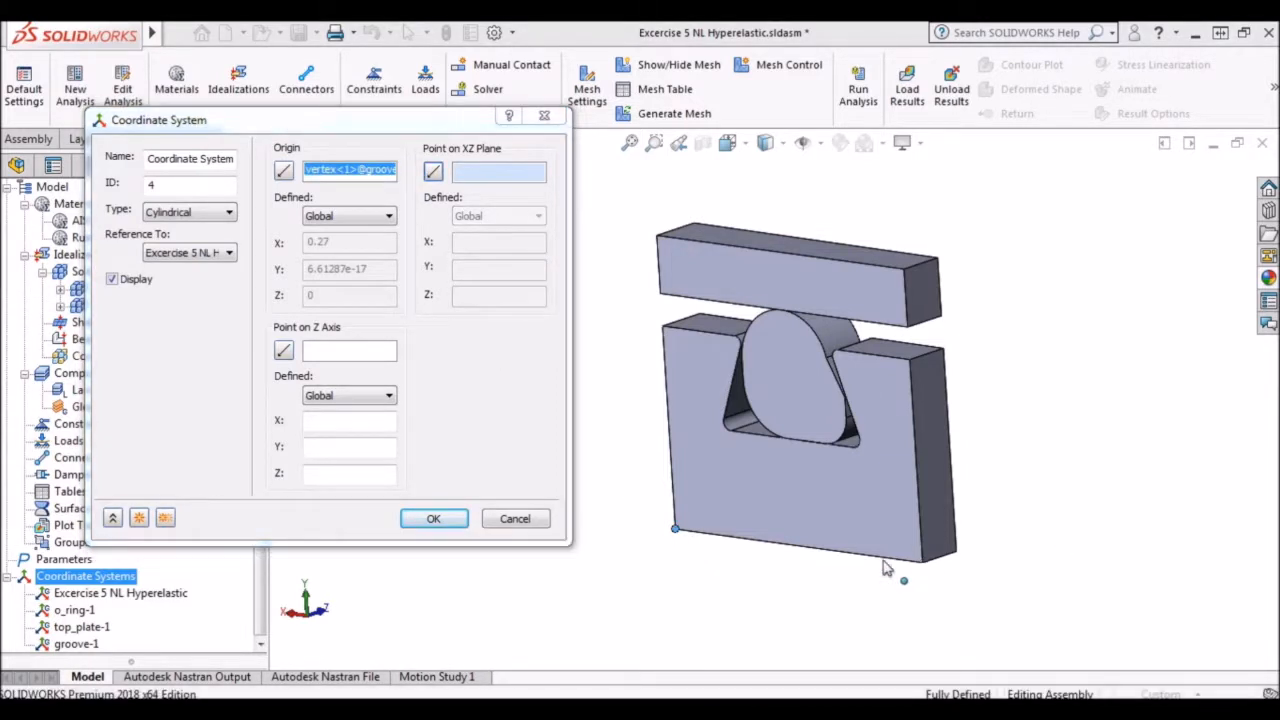
pyautogui.click(657, 238)
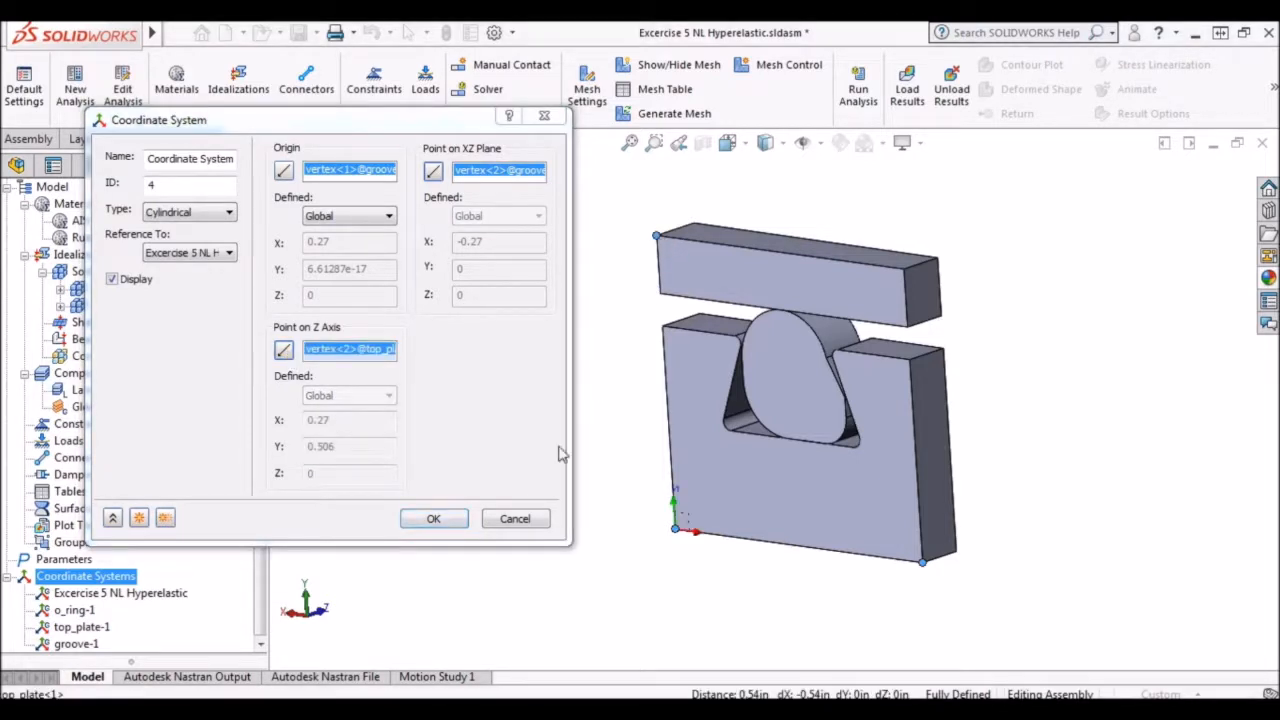
pyautogui.click(434, 519)
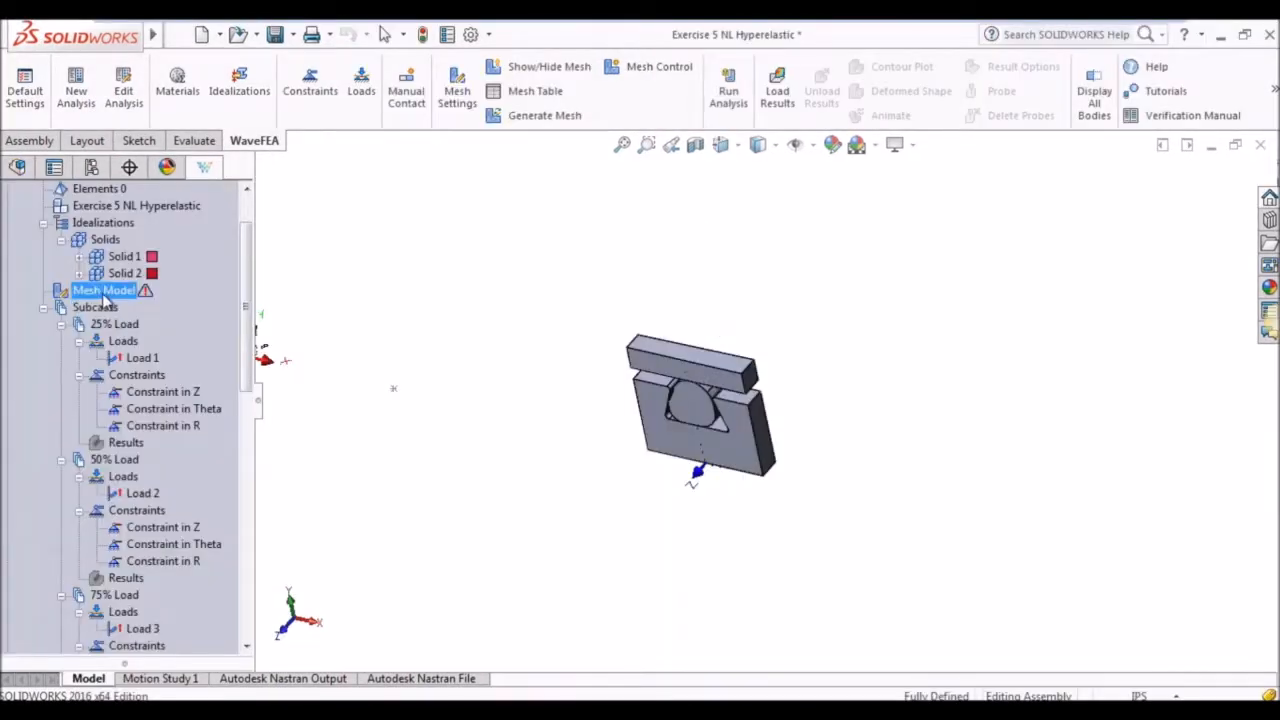
# Set the mesh element size of groove-1 and top_plate-1 to 0.07 in in the mesh table.
pyautogui.doubleClick(100, 289)
pyautogui.moveTo(150, 30); pyautogui.dragTo(348, 88)
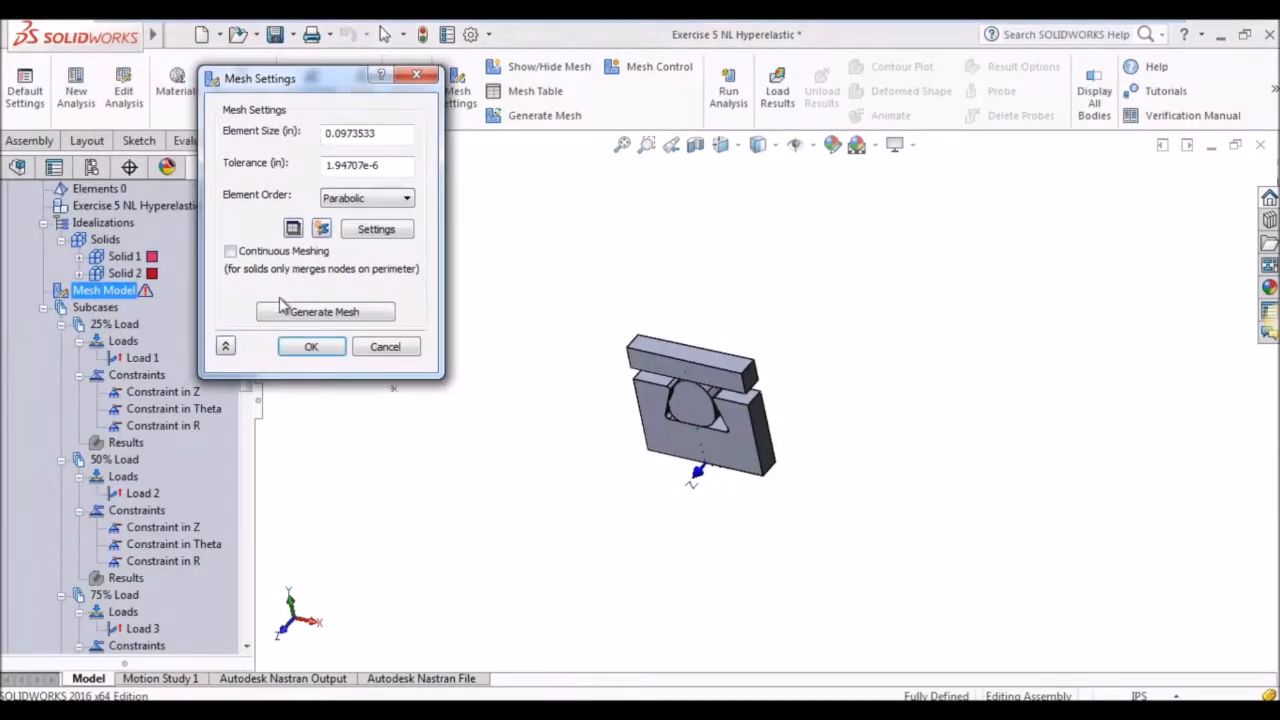
pyautogui.click(293, 228)
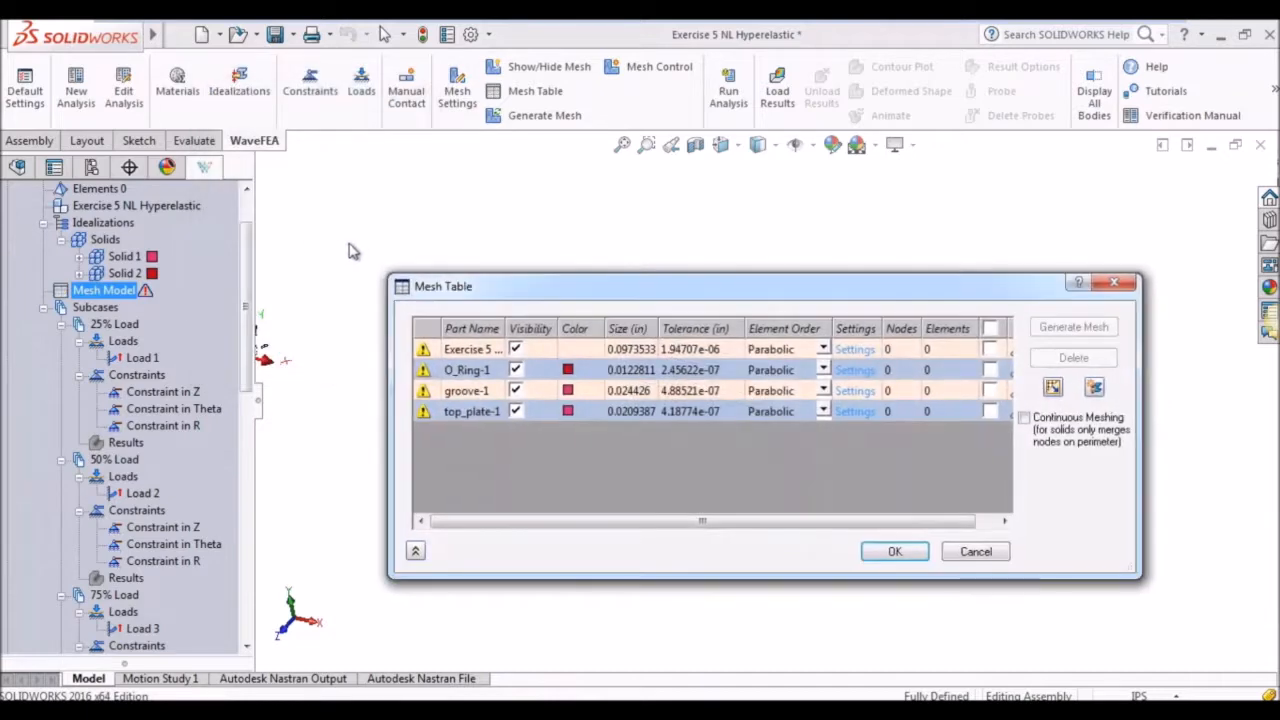
pyautogui.moveTo(626, 266); pyautogui.dragTo(398, 240)
pyautogui.click(405, 335)
pyautogui.click(422, 338)
pyautogui.doubleClick(428, 343)
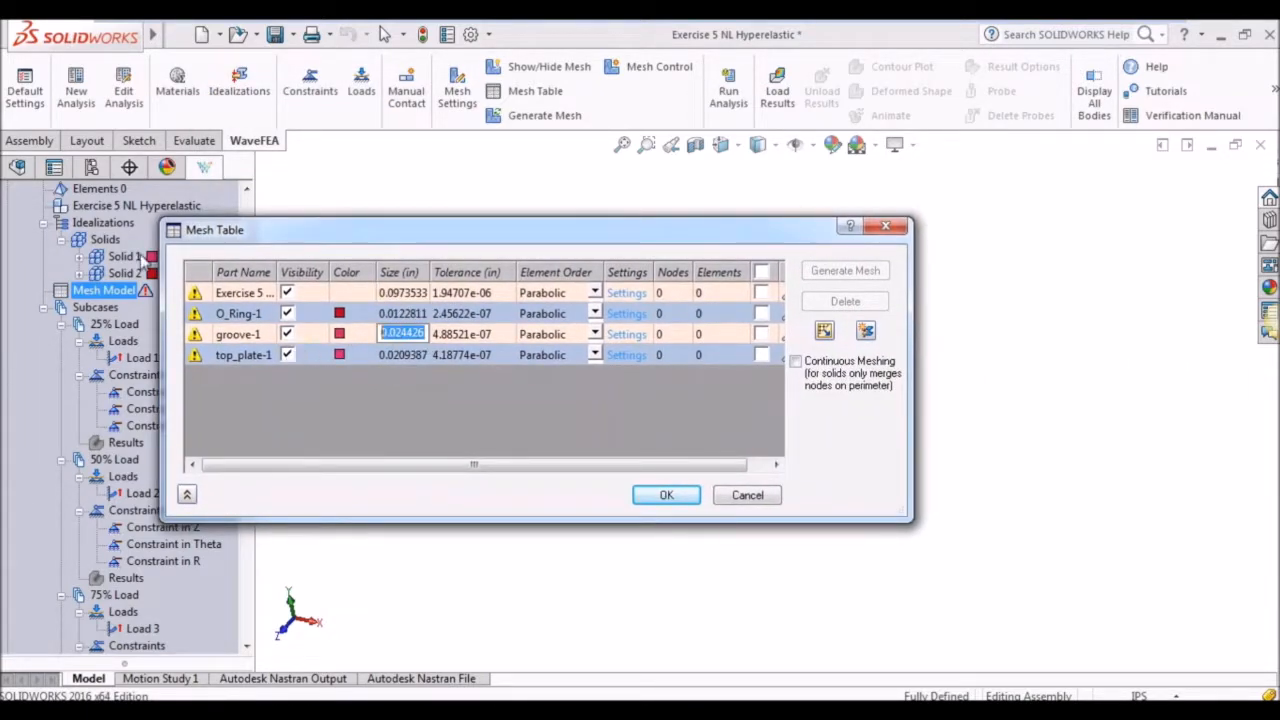
pyautogui.write('0.07')
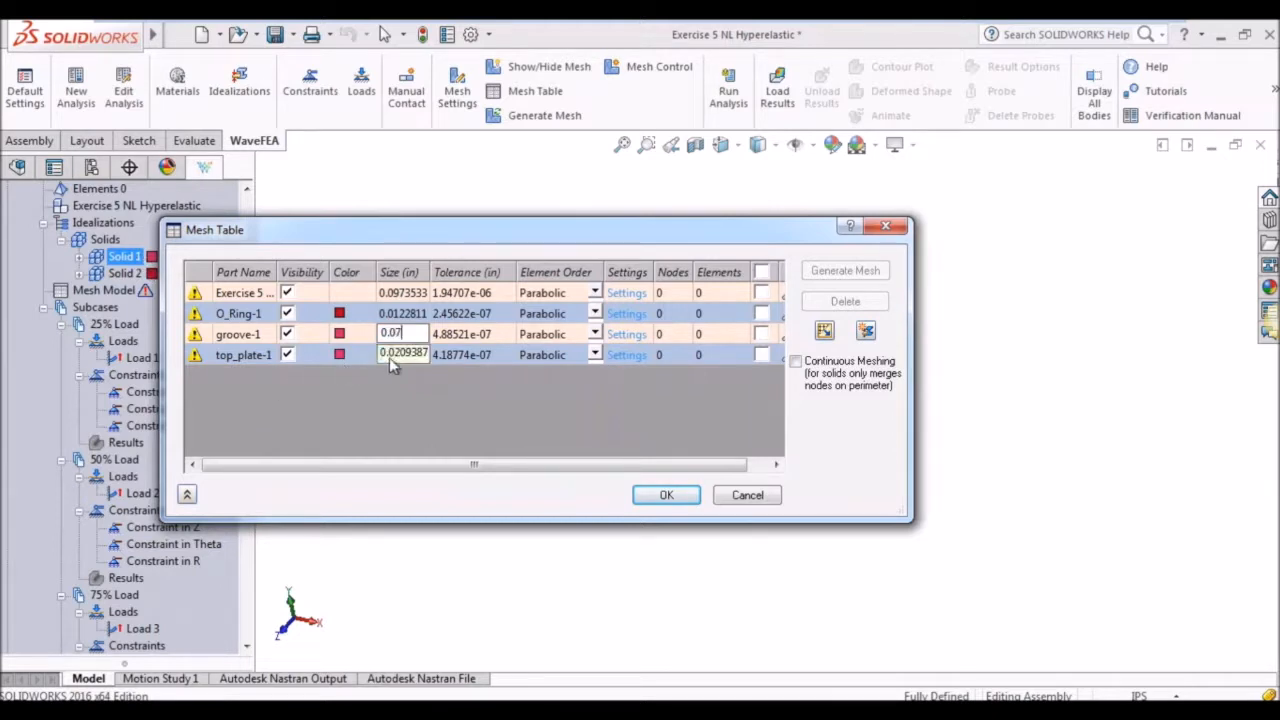
pyautogui.write('0.07')
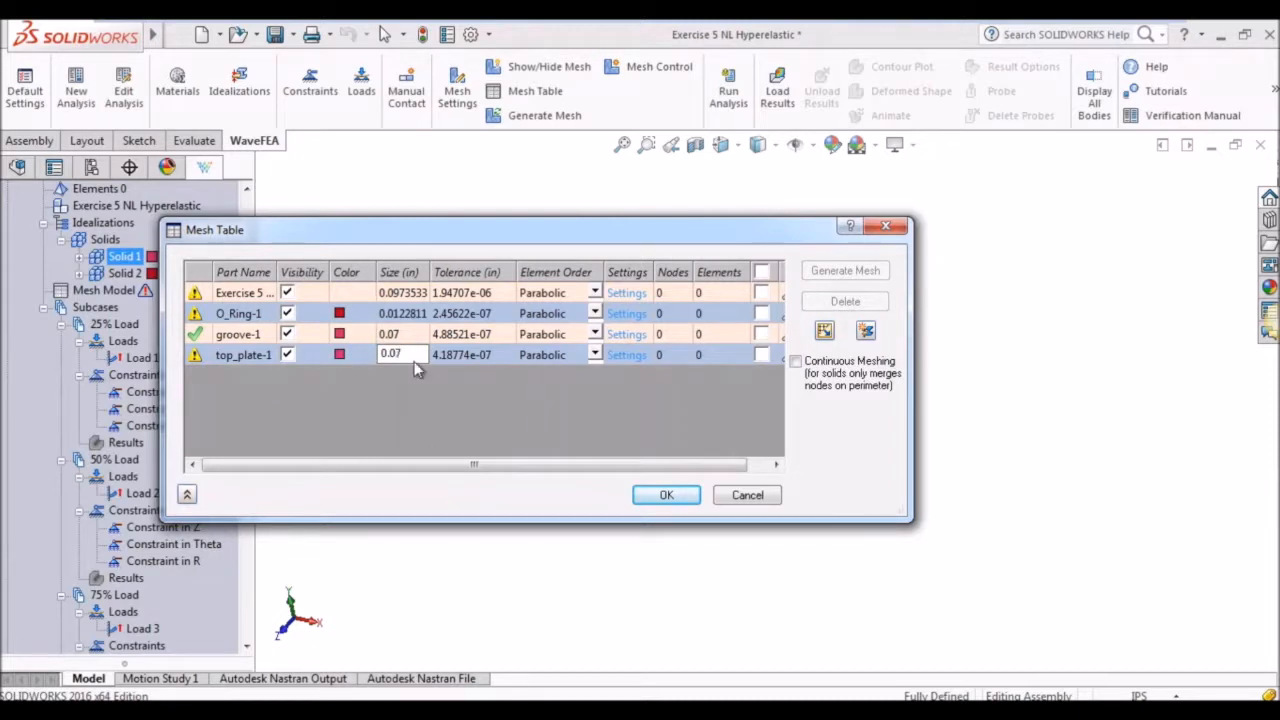
# Set the mesh element size of the Exercise 5 assembly to 0.04 in and of O_Ring-1 to 0.02 in.
pyautogui.doubleClick(425, 293)
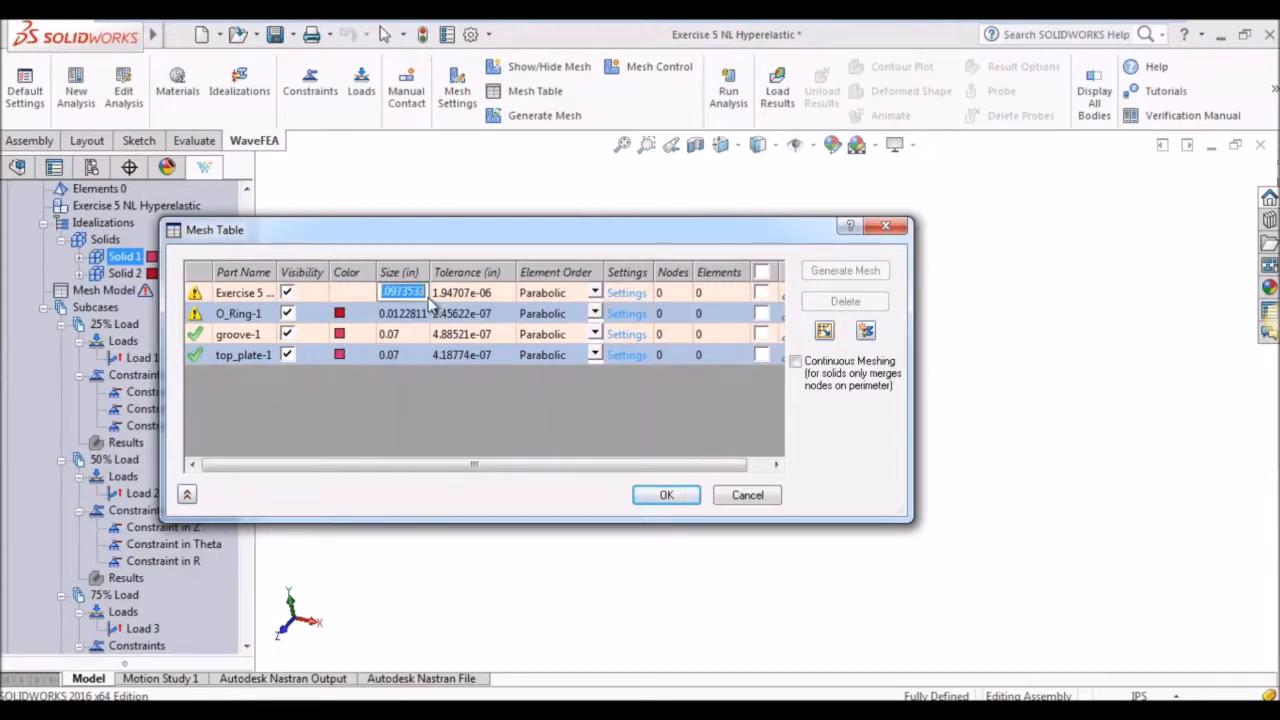
pyautogui.write('0.04')
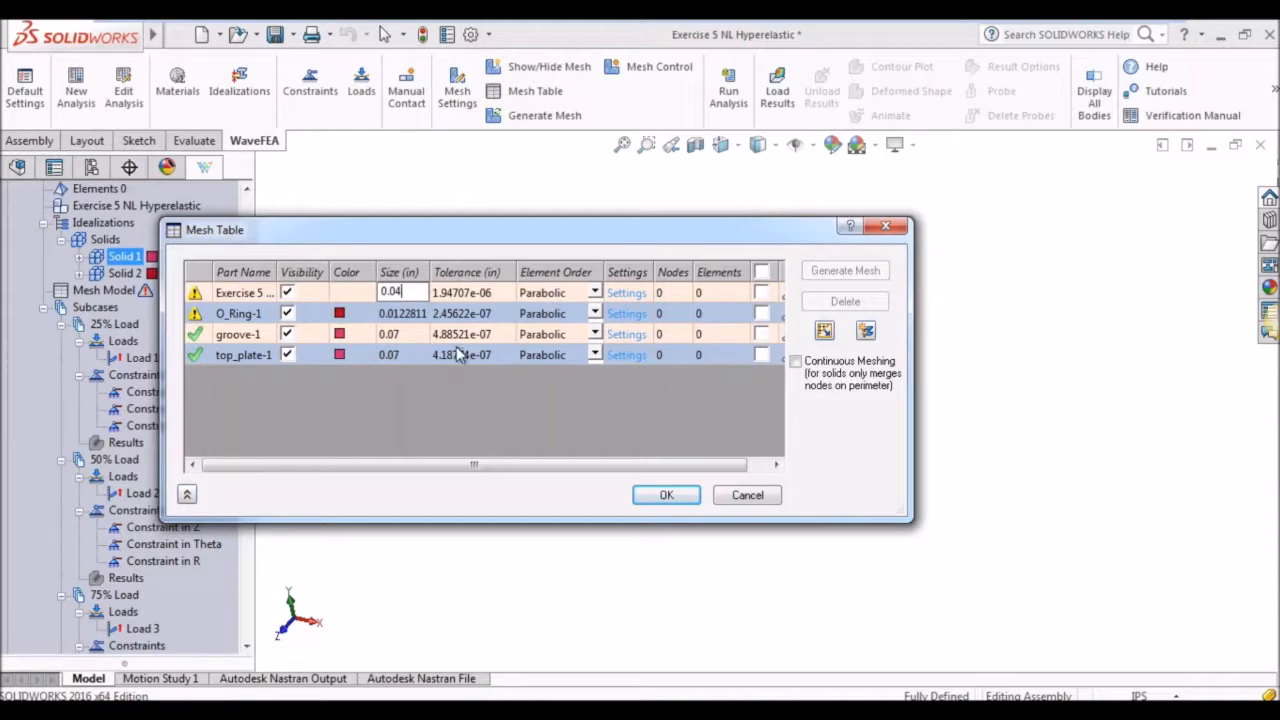
pyautogui.doubleClick(427, 320)
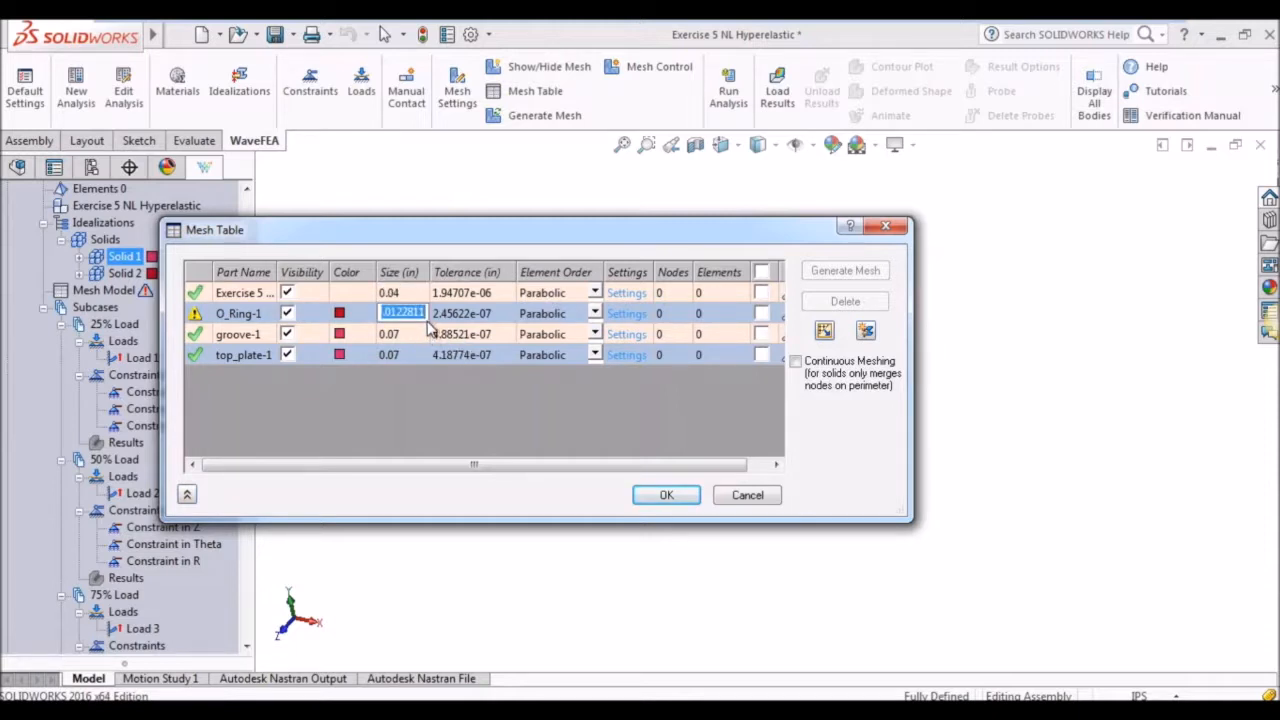
pyautogui.write('0.02')
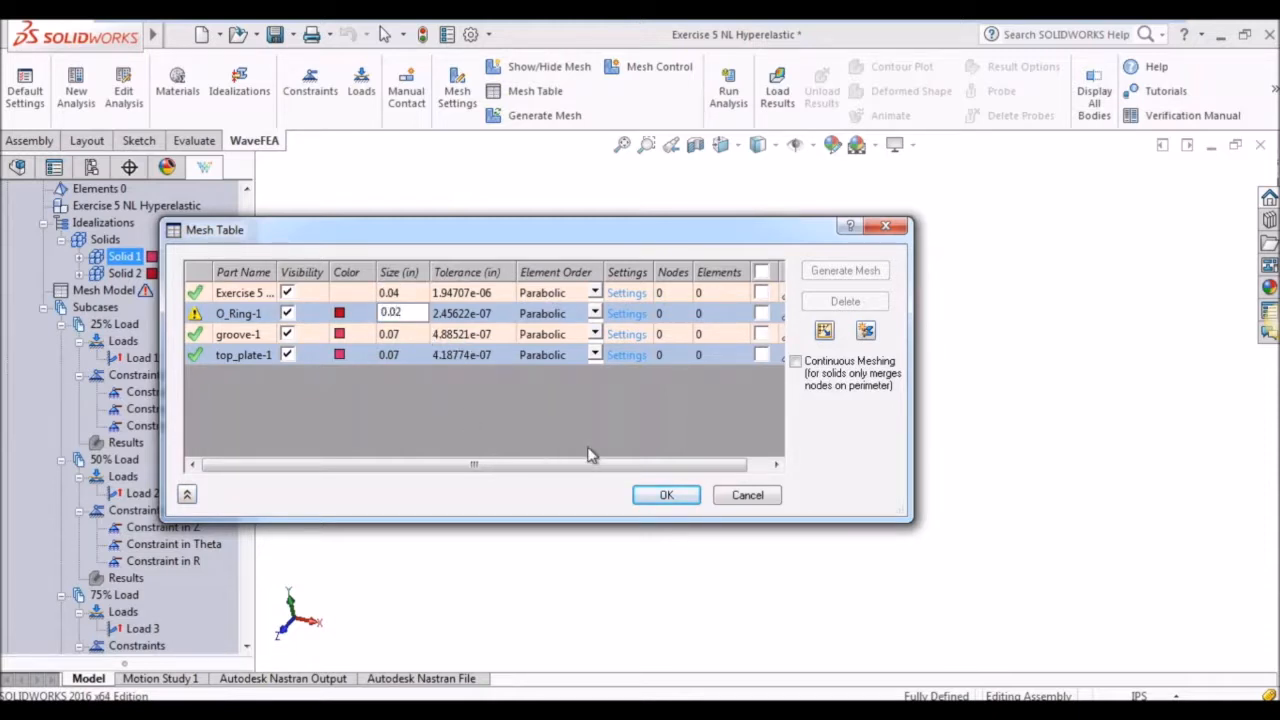
pyautogui.click(437, 413)
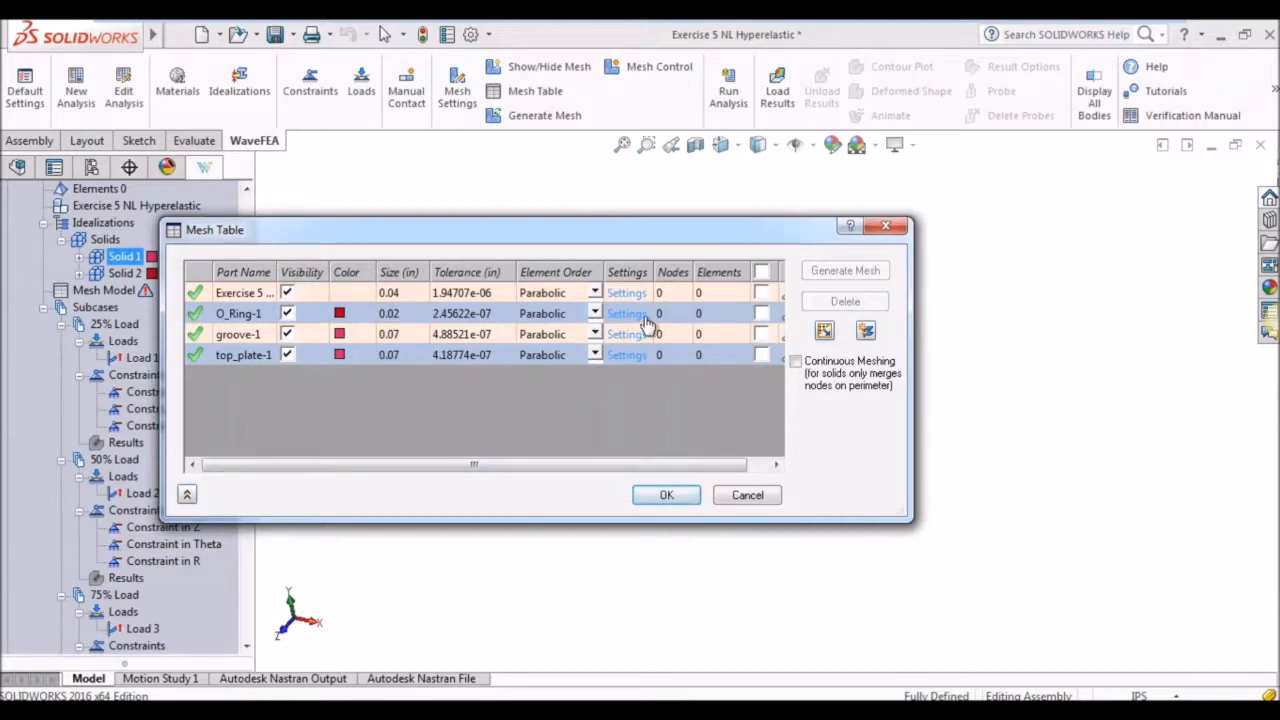
# Change the O-ring's element order to Linear and accept the mesh table.
pyautogui.click(595, 314)
pyautogui.click(545, 332)
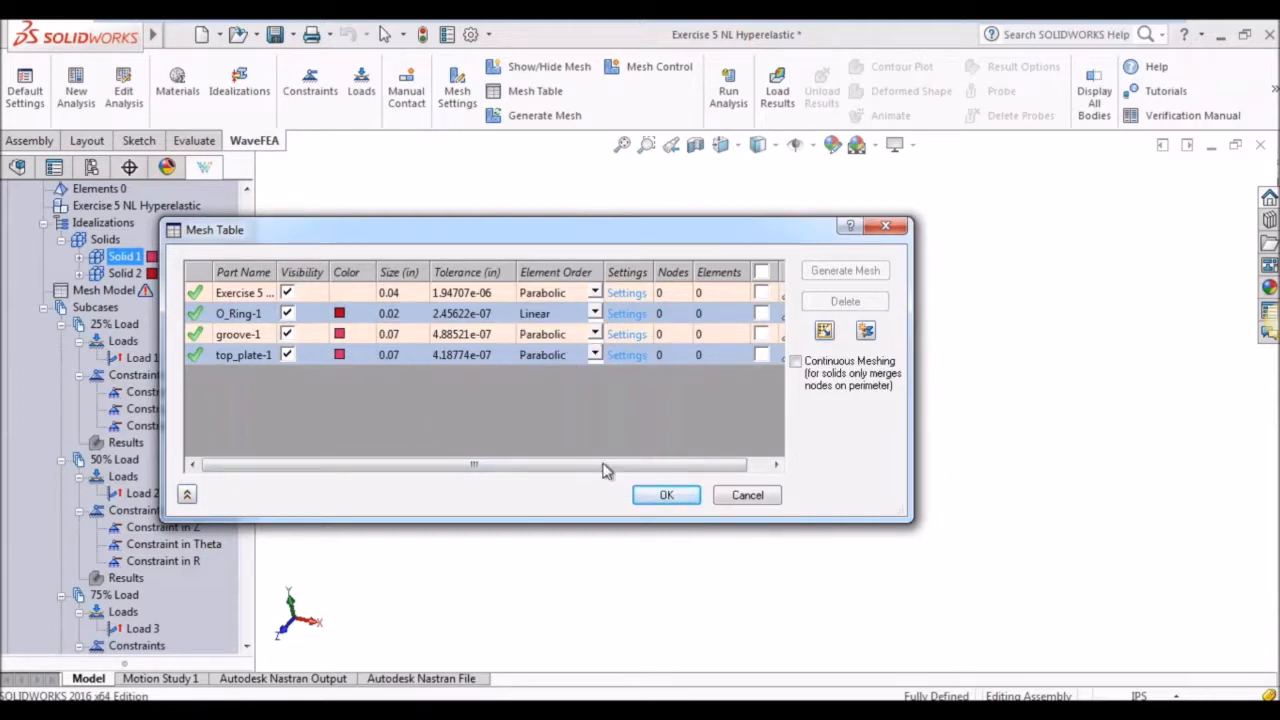
pyautogui.click(664, 495)
# Generate the mesh of the whole mesh model.
pyautogui.click(118, 306)
pyautogui.rightClick(105, 290)
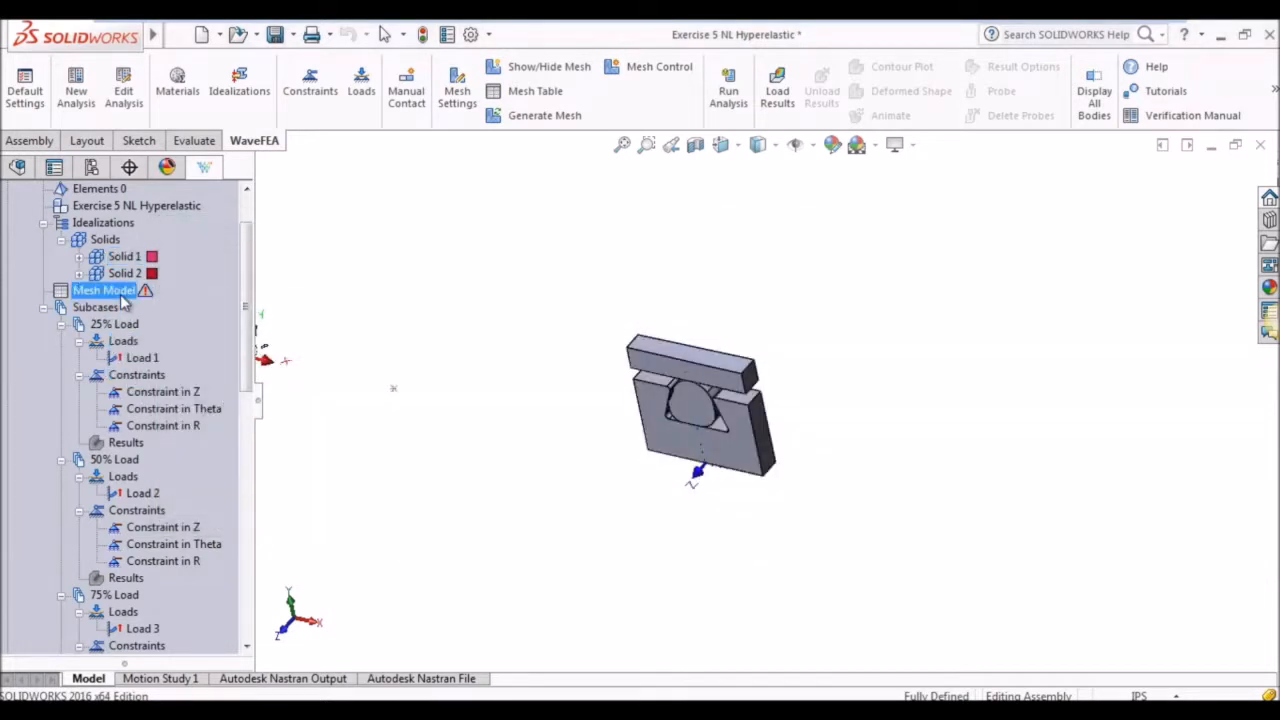
pyautogui.click(170, 356)
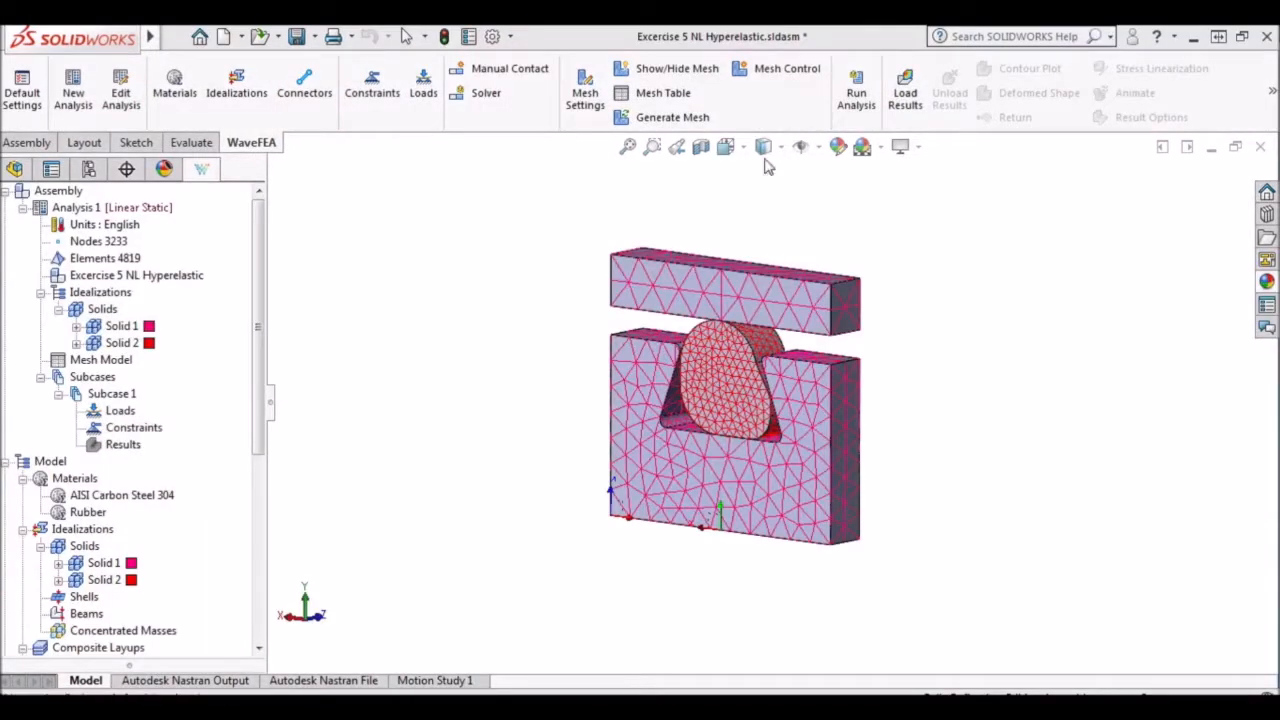
# Start a structural constraint named Constraint Z Direction in the cylindrical coordinate system with only Tz restrained.
pyautogui.click(376, 92)
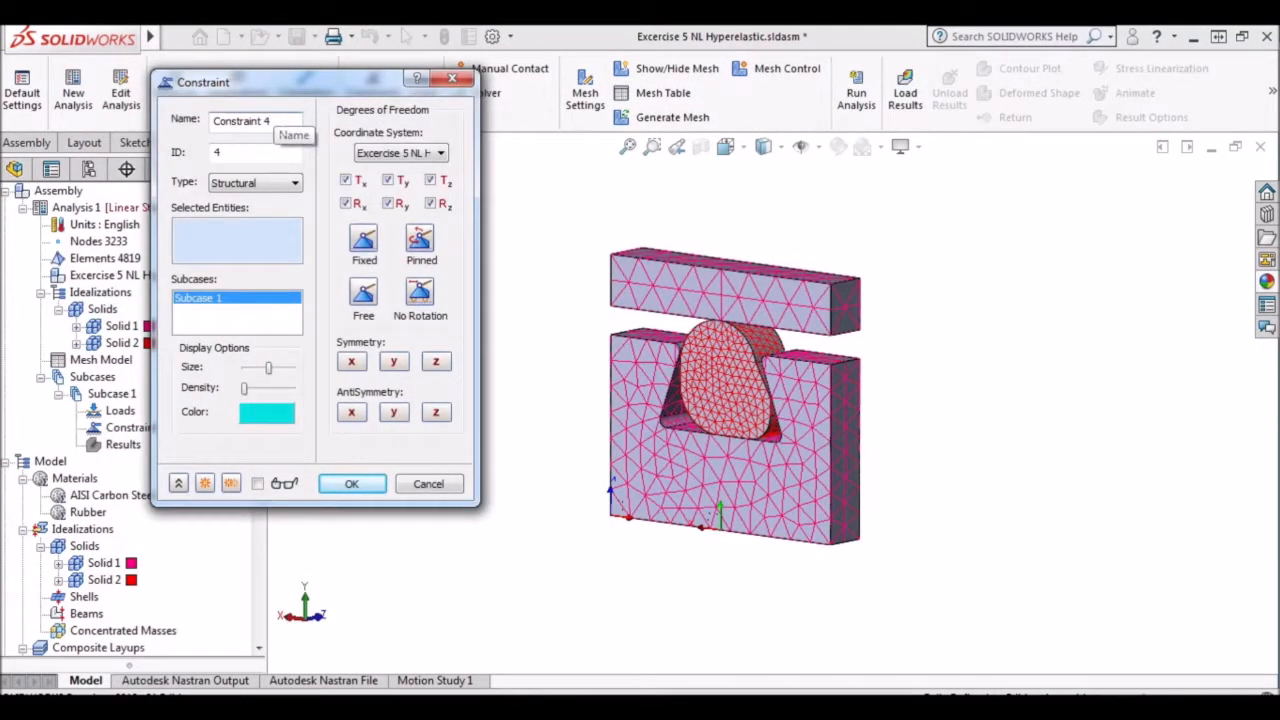
pyautogui.write('ction')
pyautogui.click(405, 153)
pyautogui.click(431, 180)
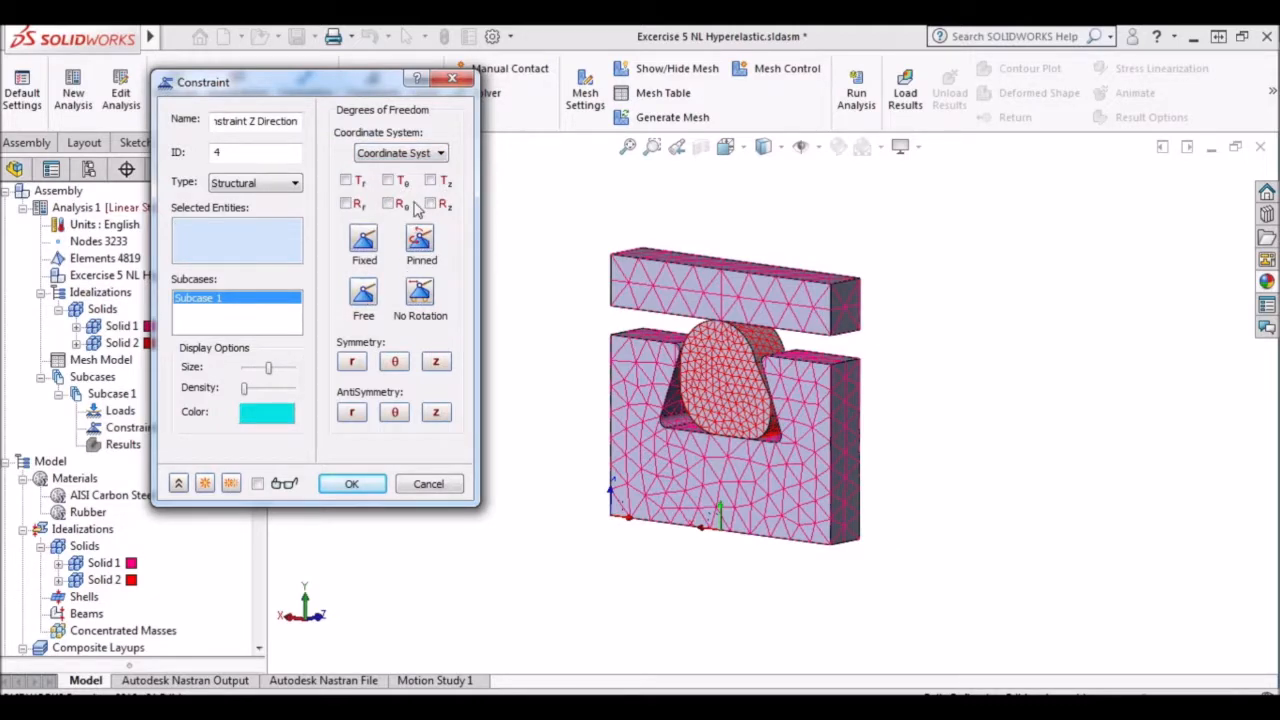
pyautogui.click(431, 180)
# Apply the Z-direction constraint to the top plate's upper face and the groove's bottom face.
pyautogui.moveTo(693, 224); pyautogui.dragTo(696, 261, button='middle')
pyautogui.click(696, 261)
pyautogui.moveTo(897, 392); pyautogui.dragTo(810, 465, button='middle')
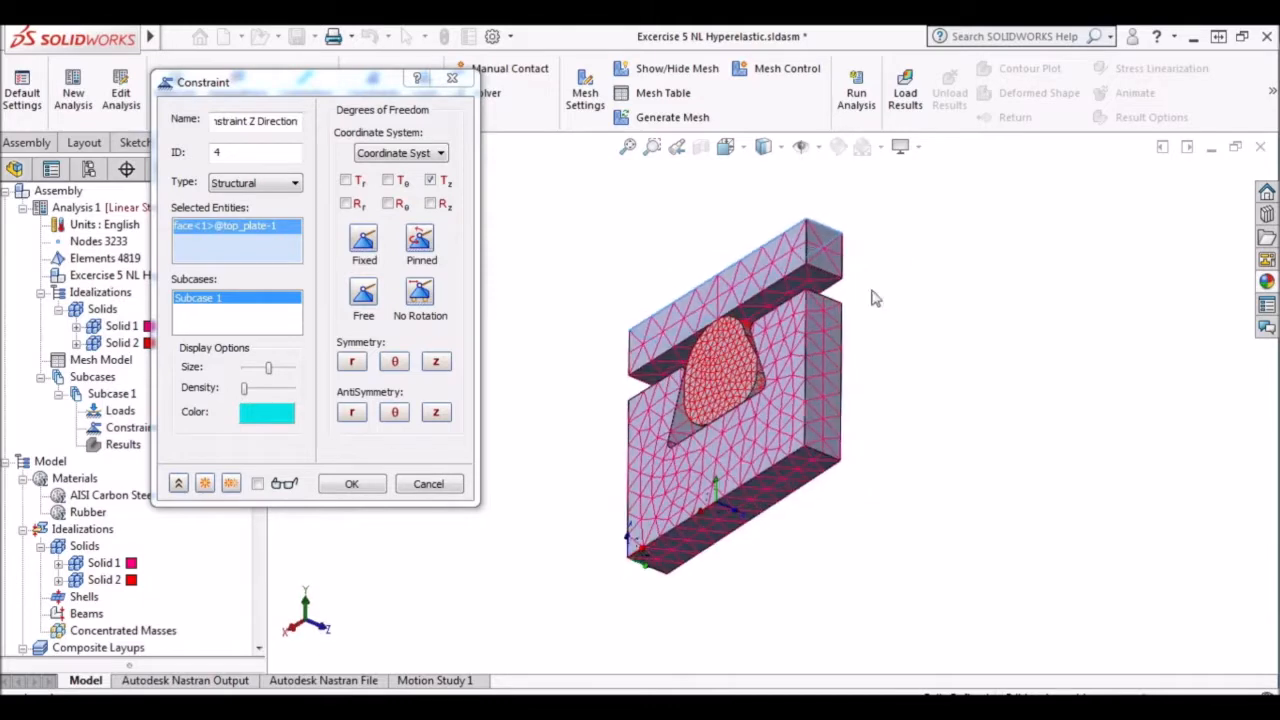
pyautogui.click(799, 478)
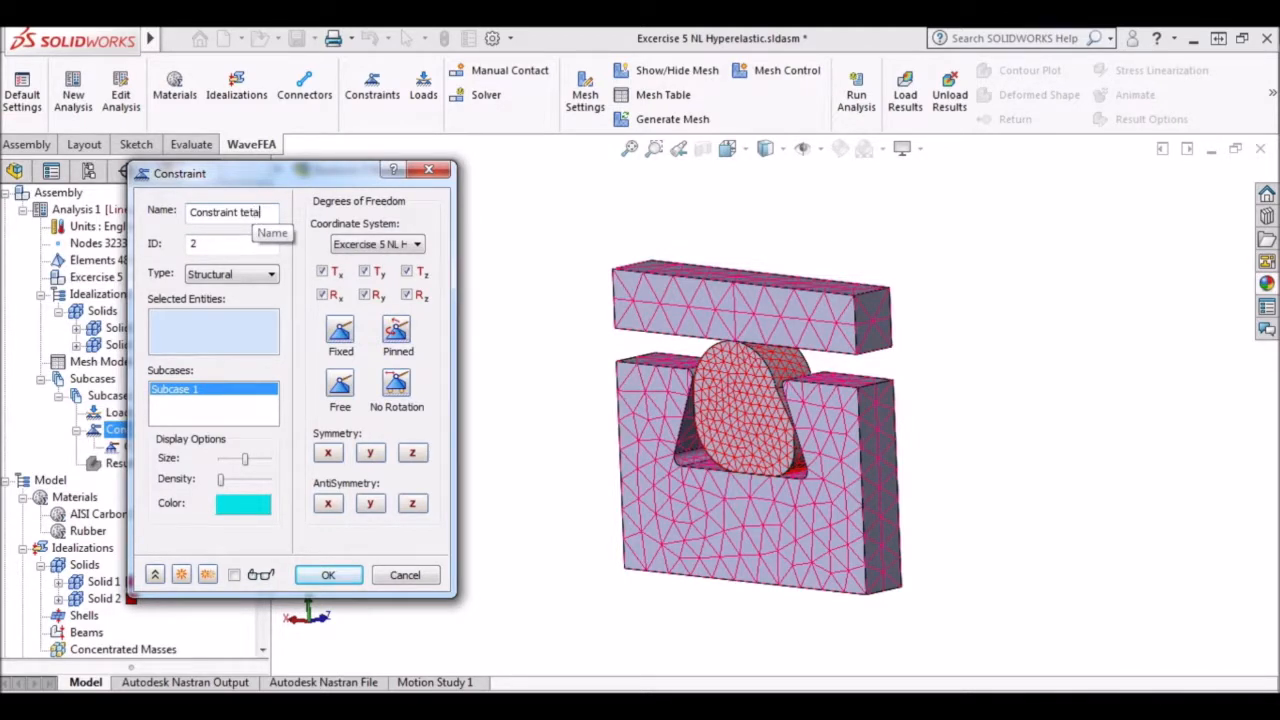
# Name the second constraint Constraint teta Direction, reference it to the cylindrical coordinate system and free all degrees of freedom.
pyautogui.write('irection')
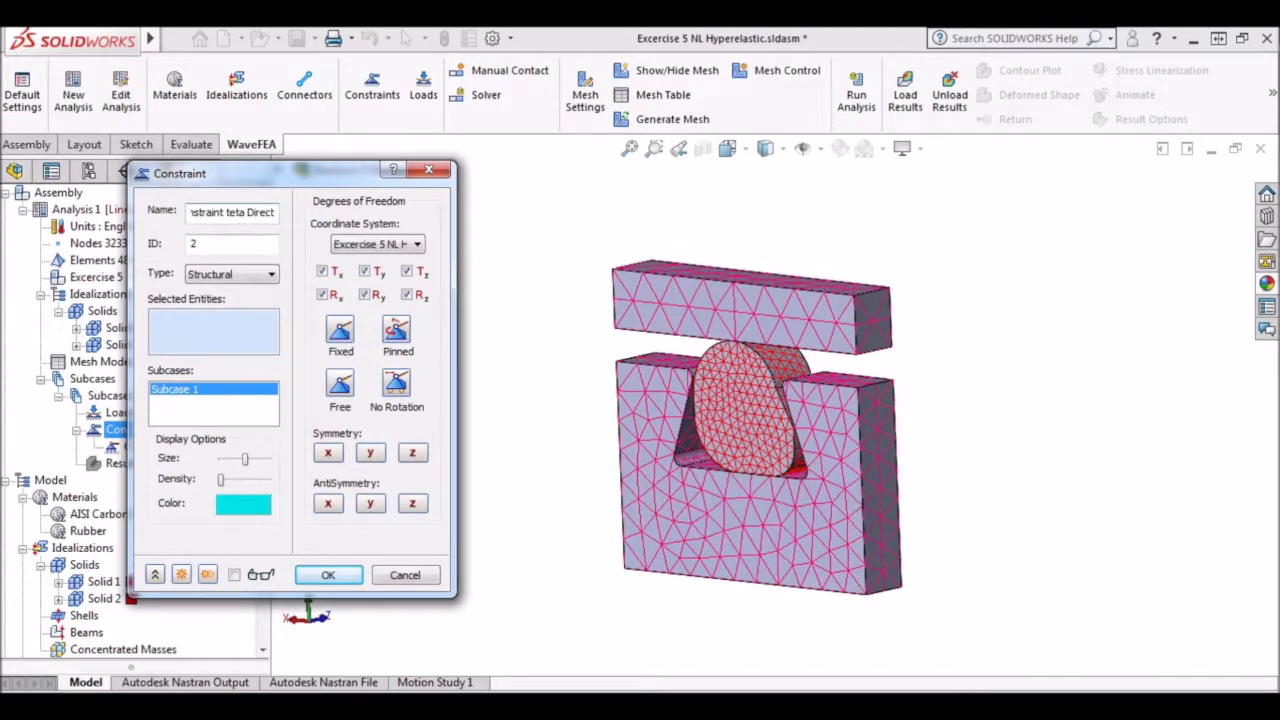
pyautogui.click(412, 245)
pyautogui.click(375, 274)
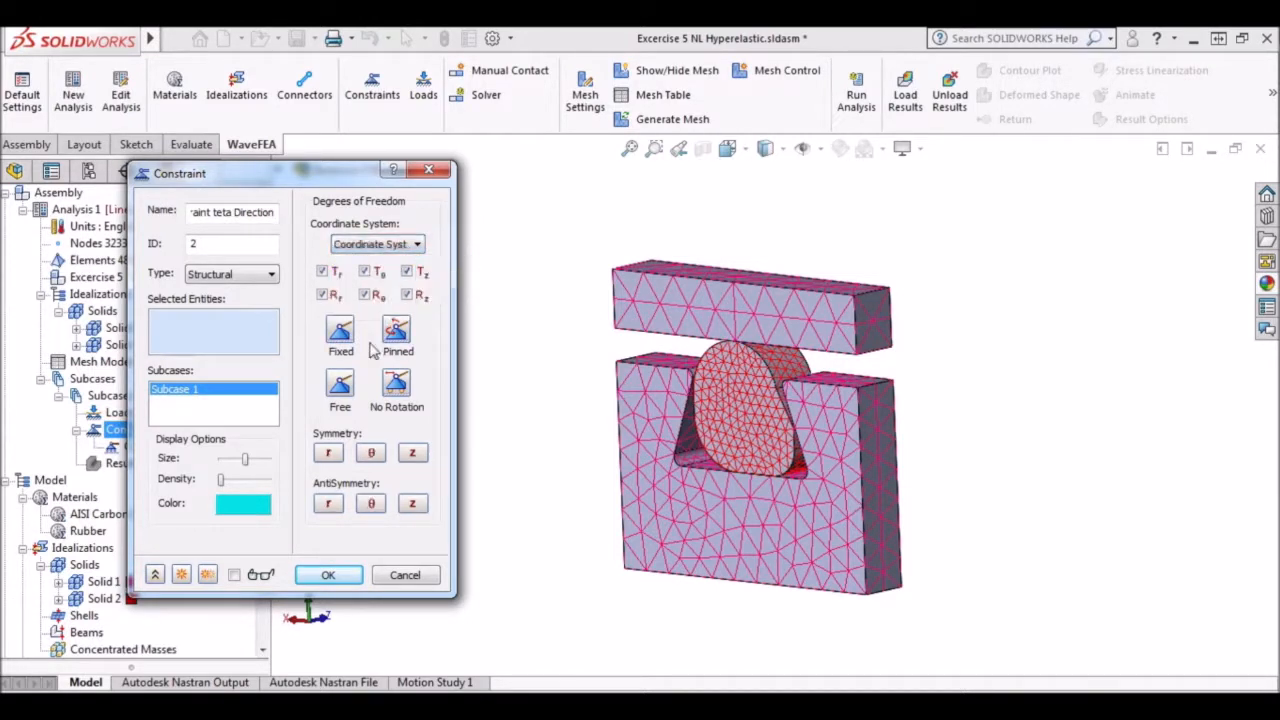
pyautogui.click(343, 382)
# Restrain only Tθ on the front and back faces of the top plate, O-ring and groove, and add the constraint to the model.
pyautogui.click(655, 302)
pyautogui.click(725, 385)
pyautogui.click(743, 514)
pyautogui.moveTo(1005, 460); pyautogui.dragTo(867, 491, button='middle')
pyautogui.click(866, 490)
pyautogui.click(775, 418)
pyautogui.click(745, 320)
pyautogui.moveTo(980, 371); pyautogui.dragTo(1135, 375, button='middle')
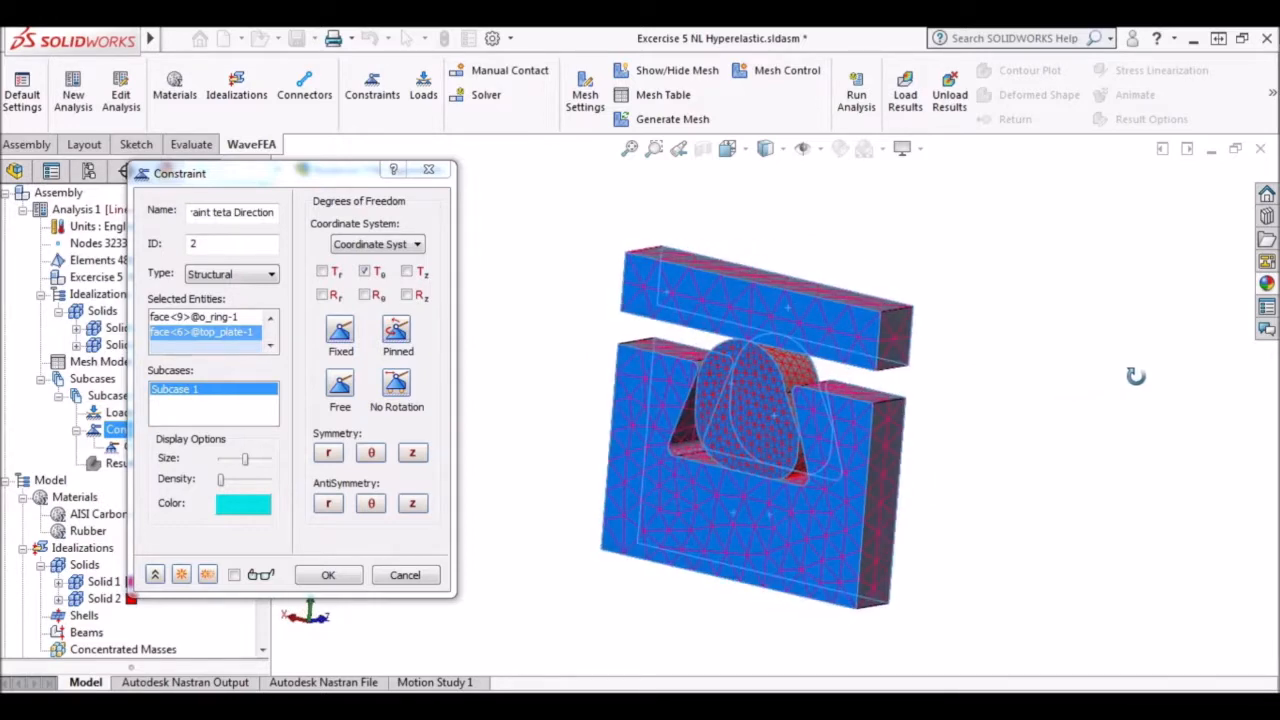
pyautogui.click(181, 575)
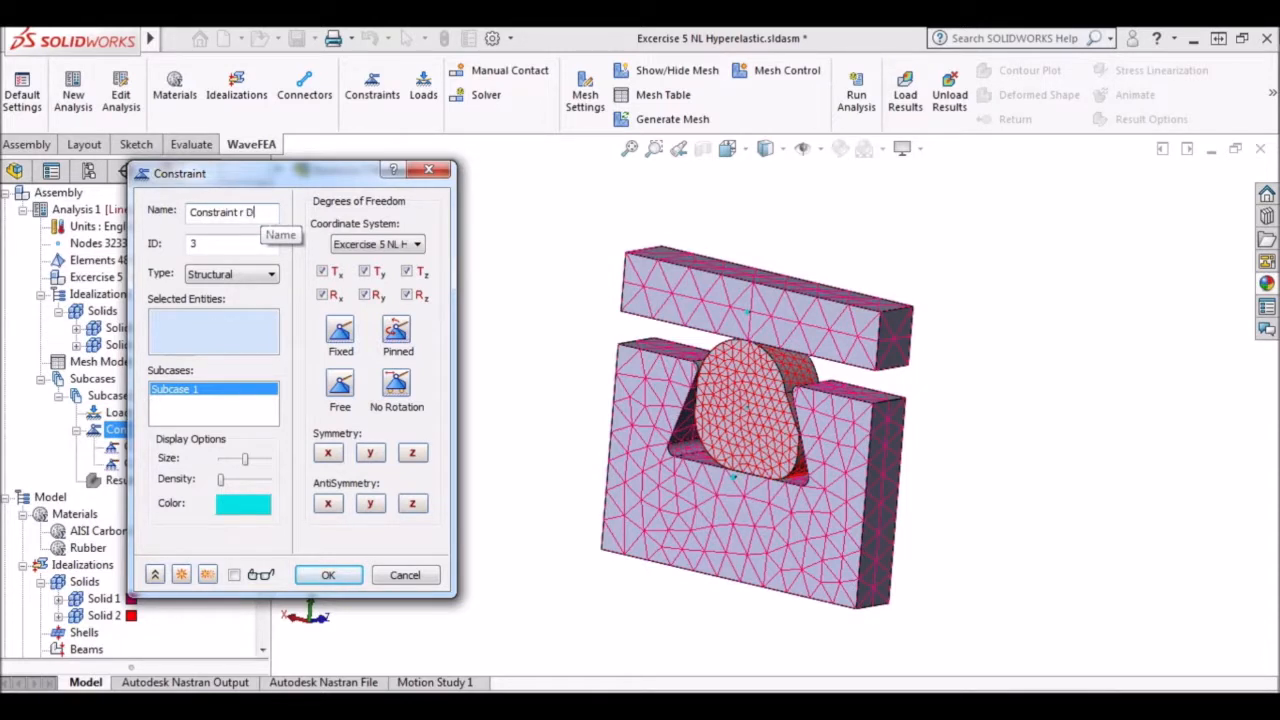
# Name the third constraint Constraint r Direction and restrain only Tr in Coordinate System 4.
pyautogui.write('tion')
pyautogui.click(417, 244)
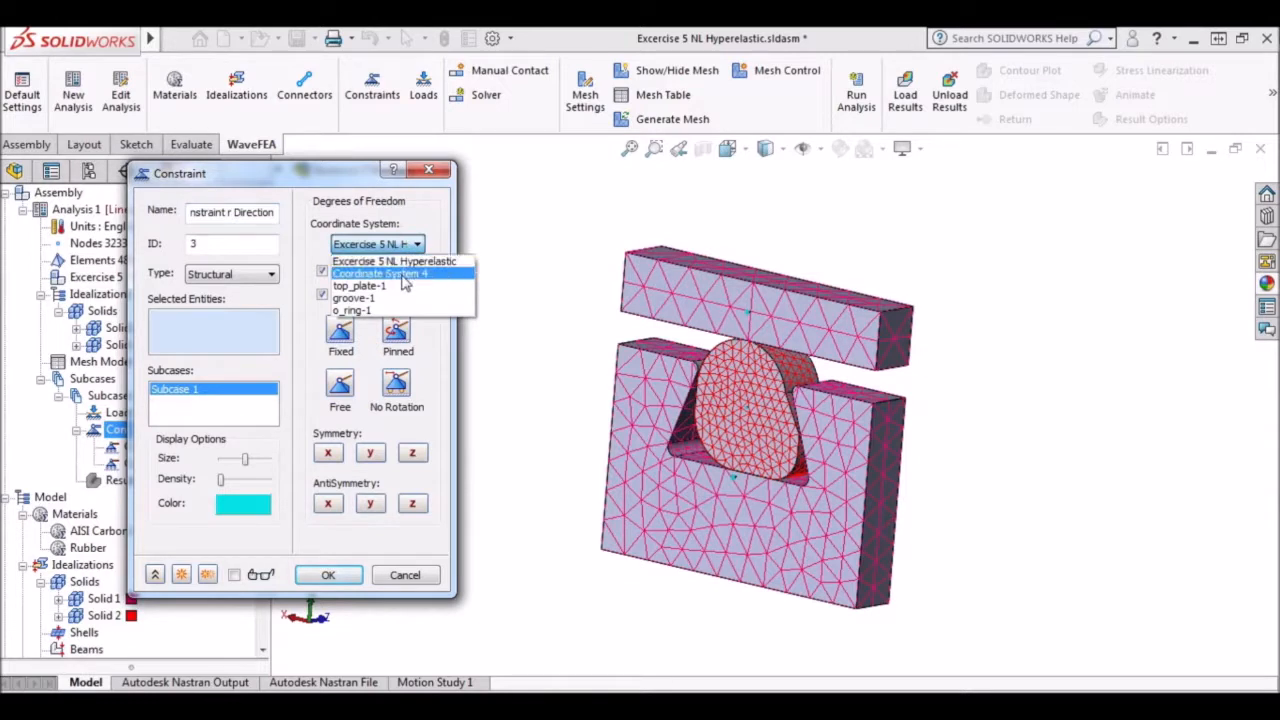
pyautogui.click(400, 272)
pyautogui.click(340, 384)
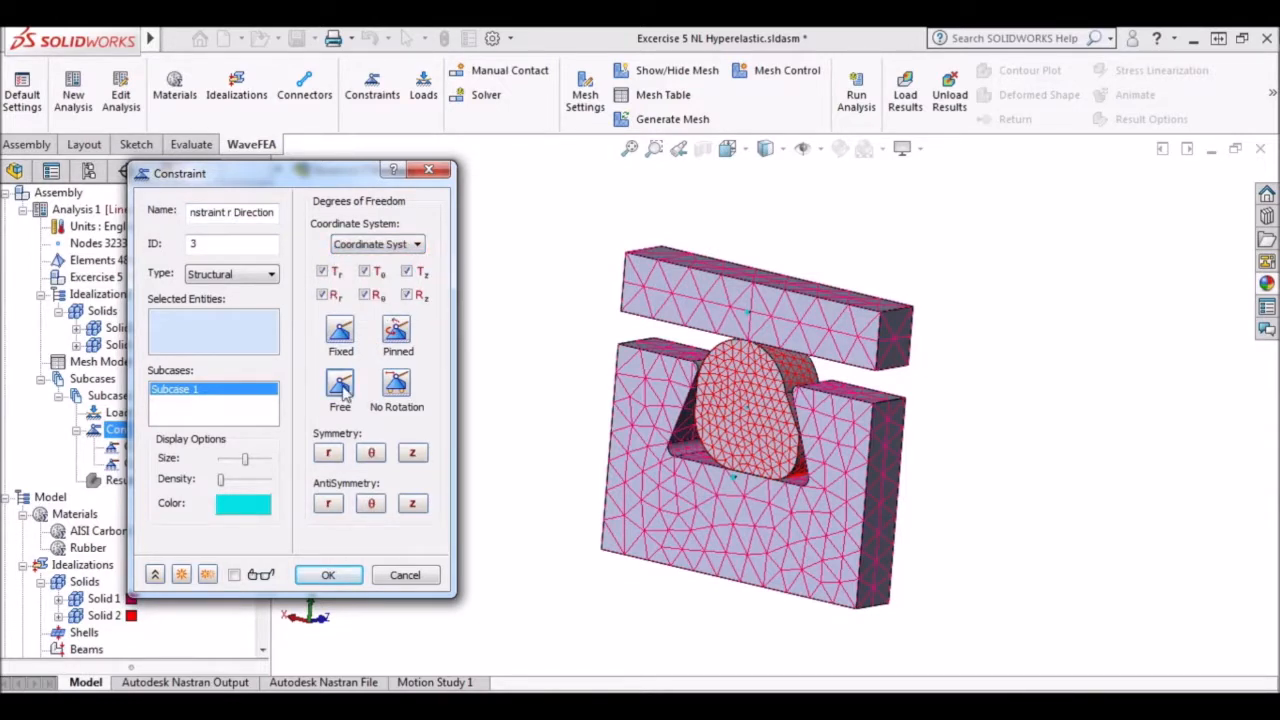
pyautogui.click(322, 271)
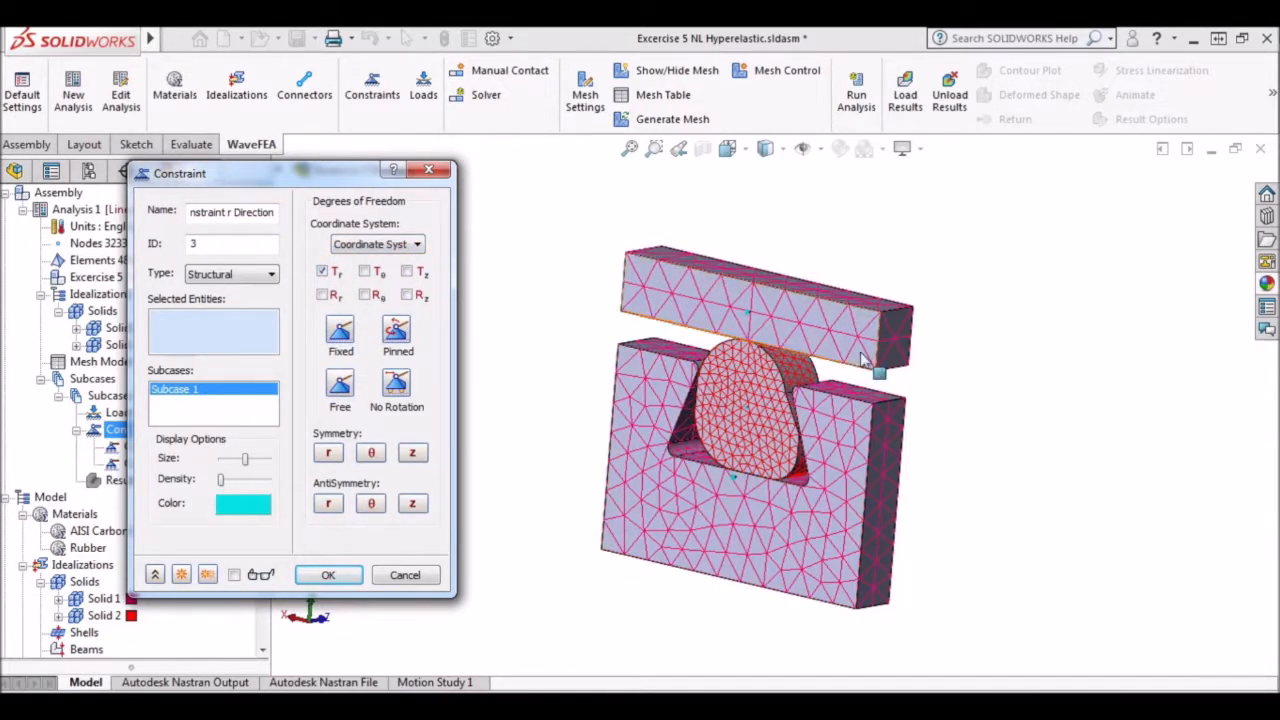
# Apply the r-direction constraint to both end faces of the top plate and of the groove, and accept it.
pyautogui.click(890, 343)
pyautogui.click(884, 500)
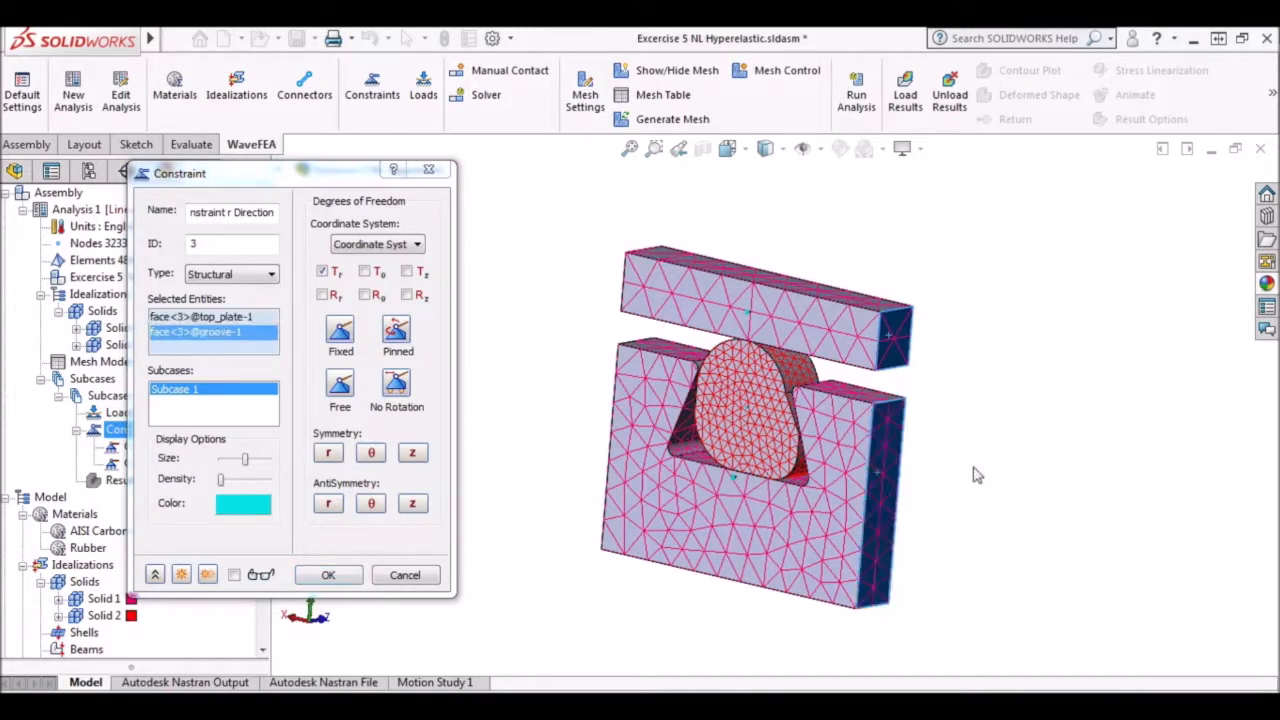
pyautogui.moveTo(965, 480); pyautogui.dragTo(1097, 486, button='middle')
pyautogui.click(662, 276)
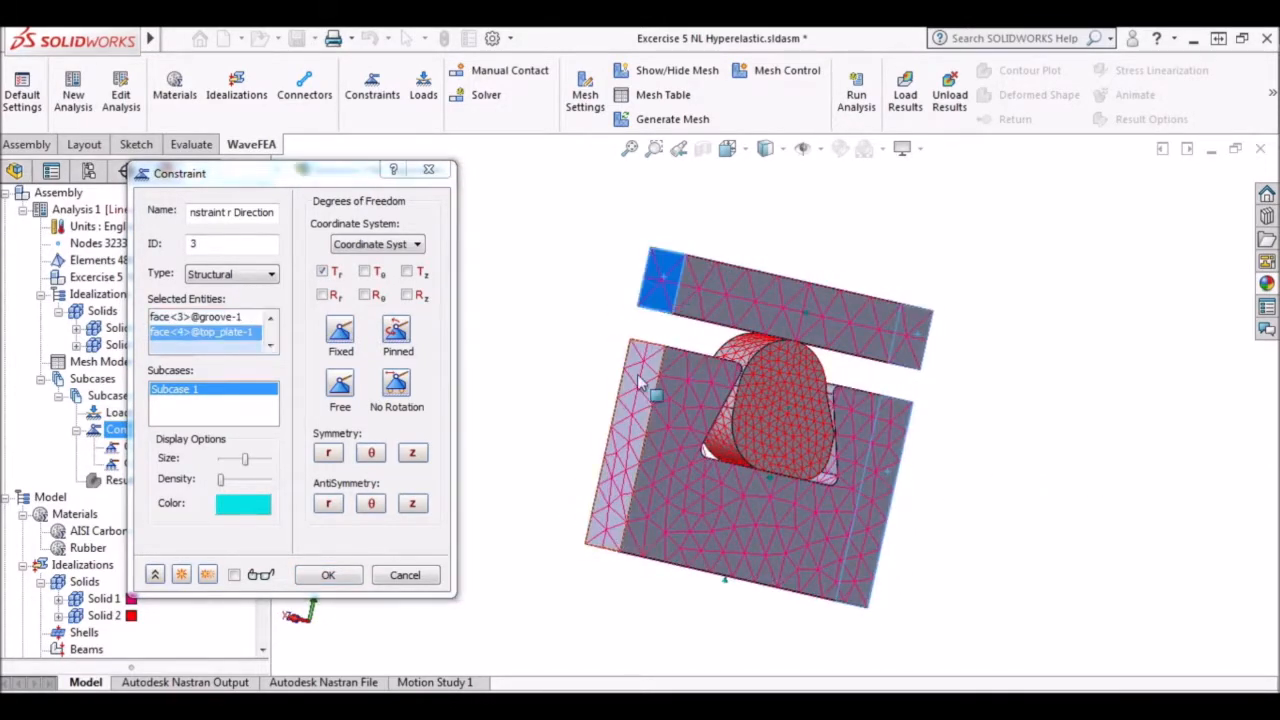
pyautogui.click(641, 418)
pyautogui.moveTo(548, 394); pyautogui.dragTo(507, 399, button='middle')
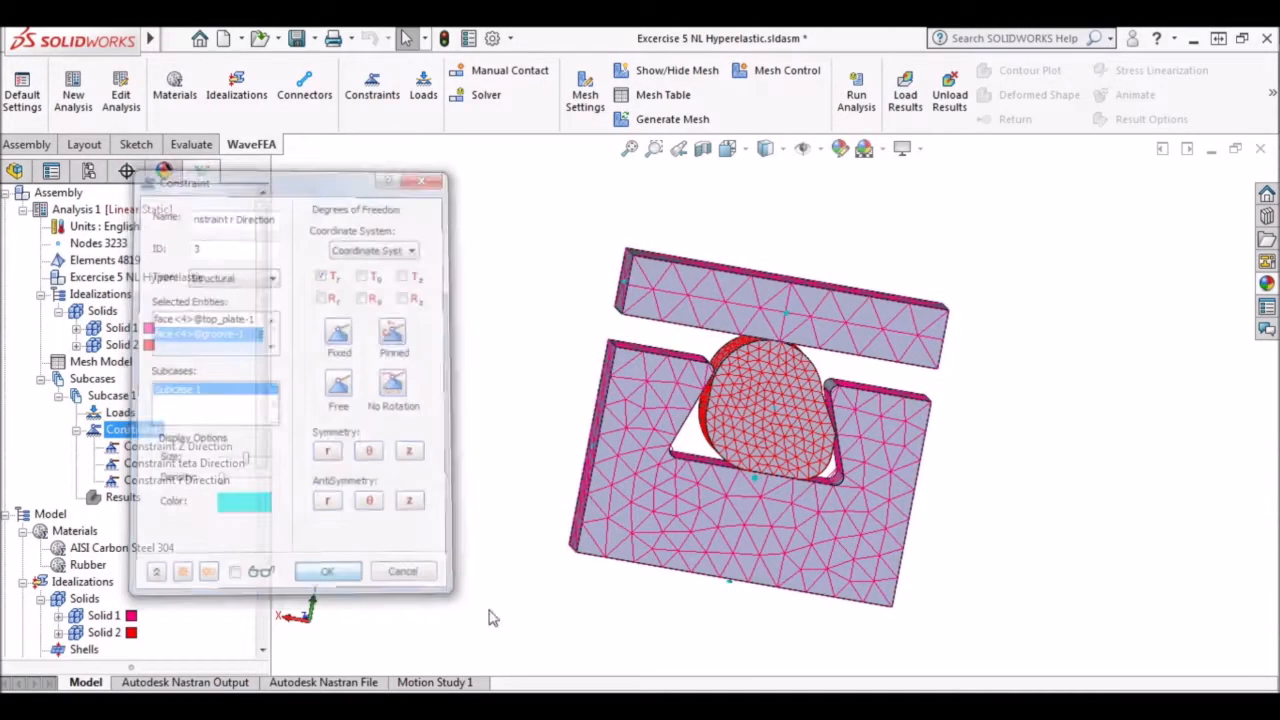
pyautogui.click(328, 576)
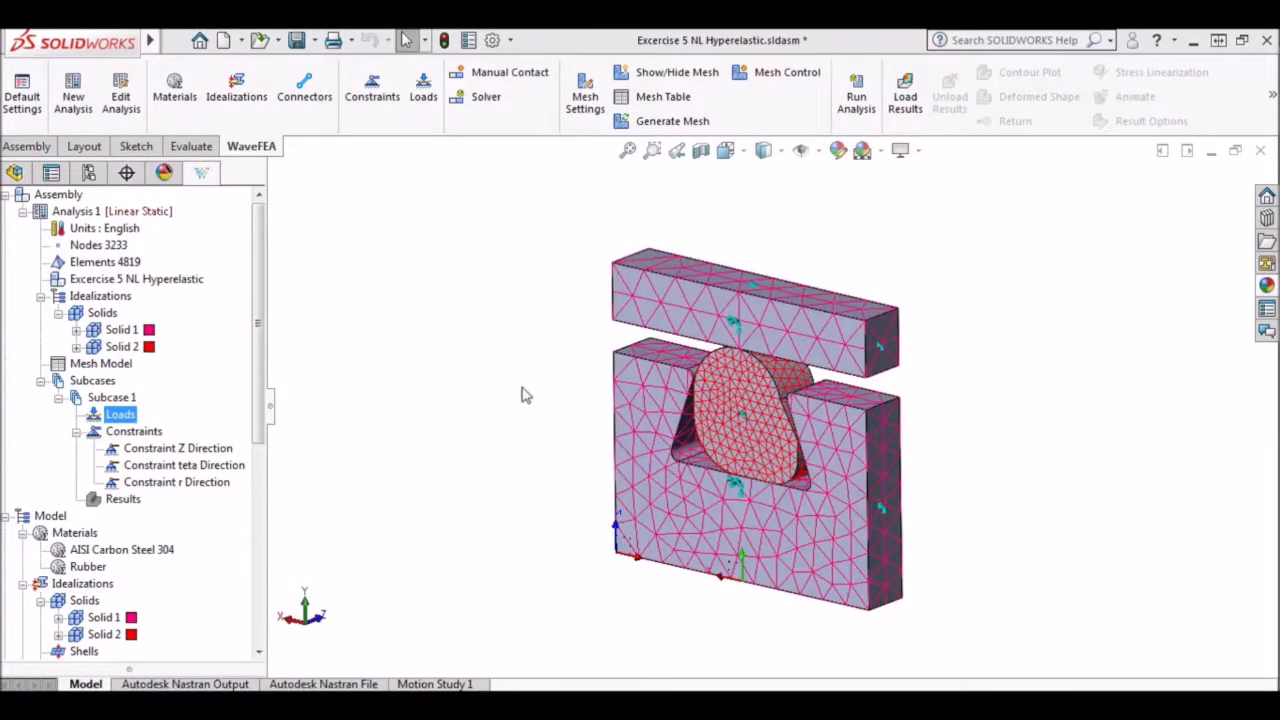
# Create a new load in Subcase 1 named 25% Load with type Enforced Motion.
pyautogui.rightClick(122, 416)
pyautogui.click(163, 431)
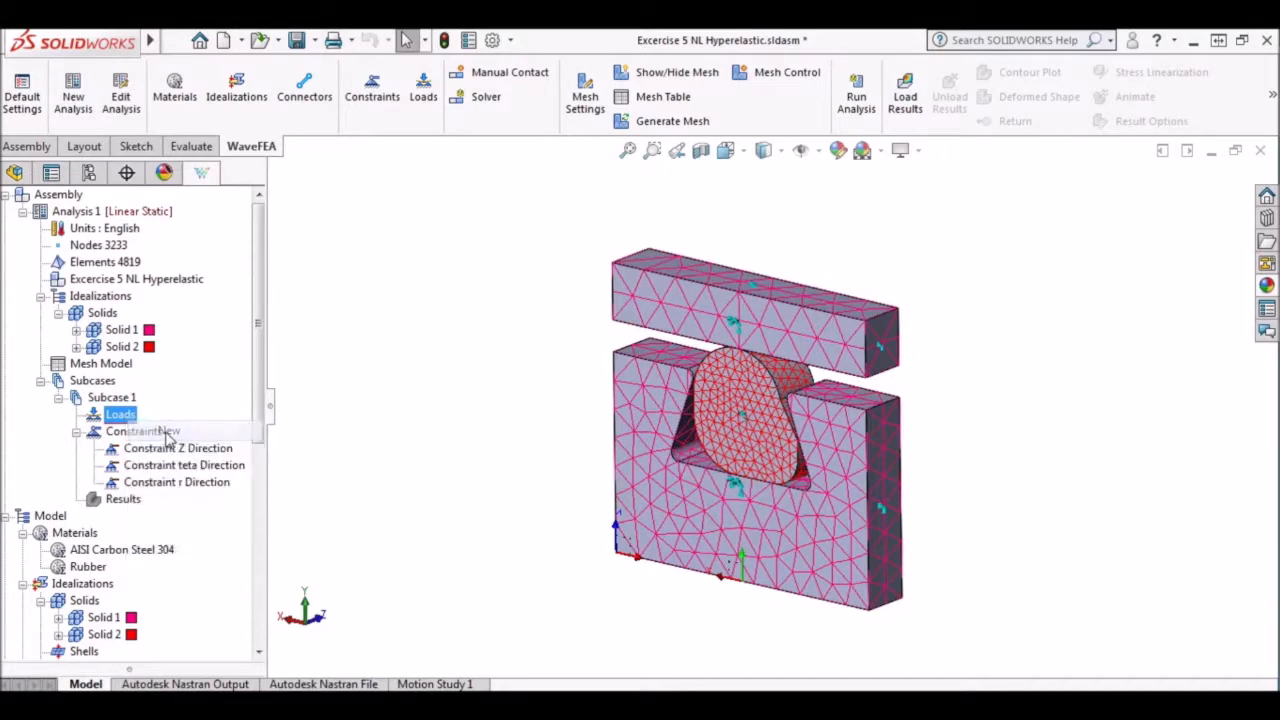
pyautogui.click(302, 128)
pyautogui.press('BackSpace')
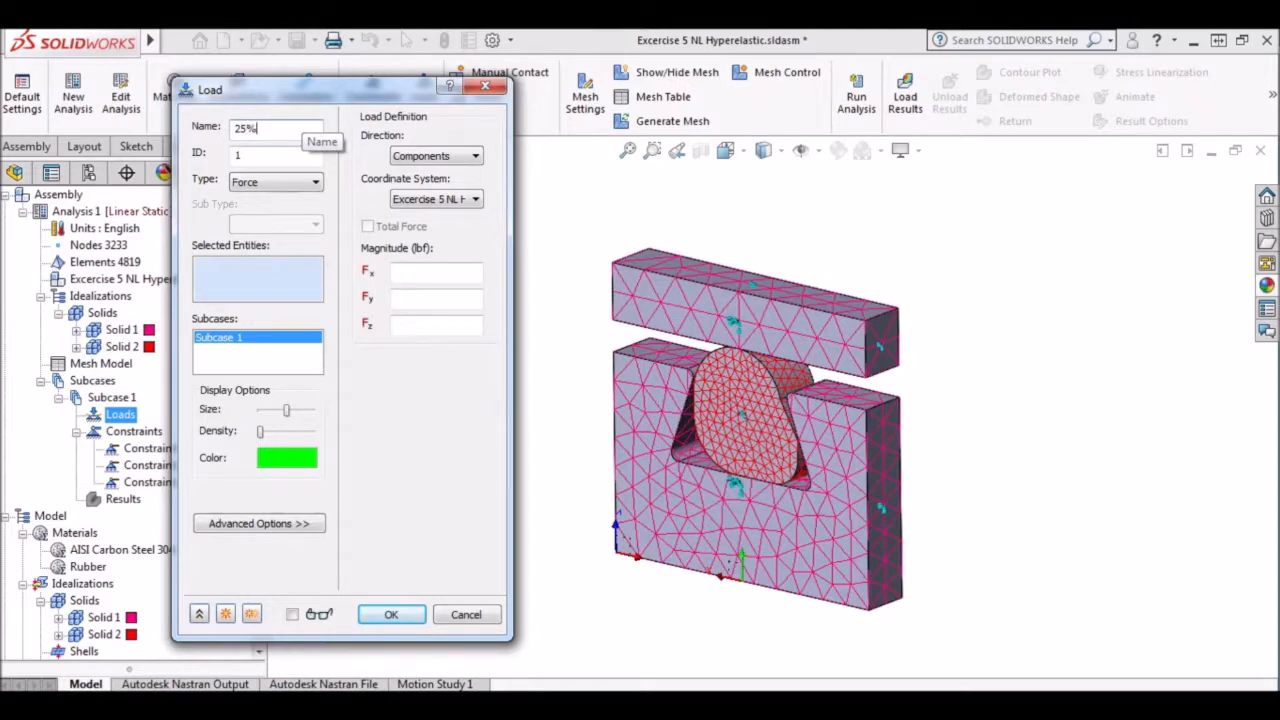
pyautogui.write('25% Load')
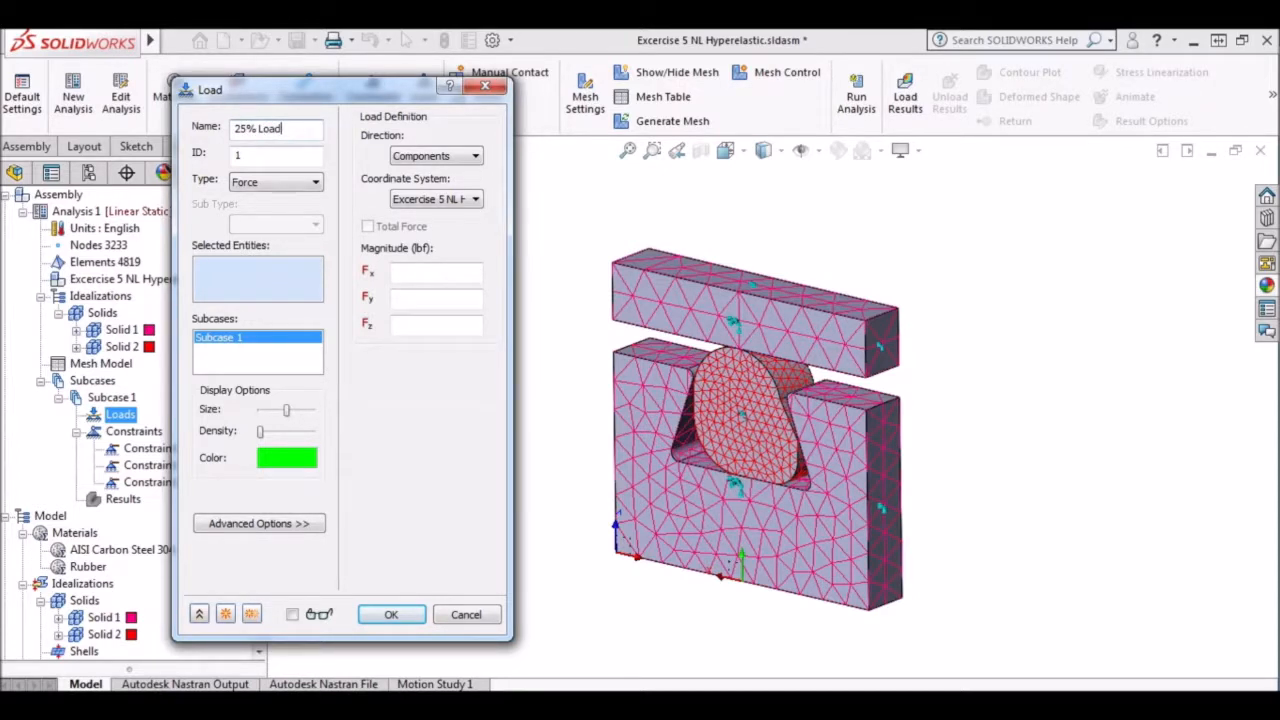
pyautogui.click(307, 182)
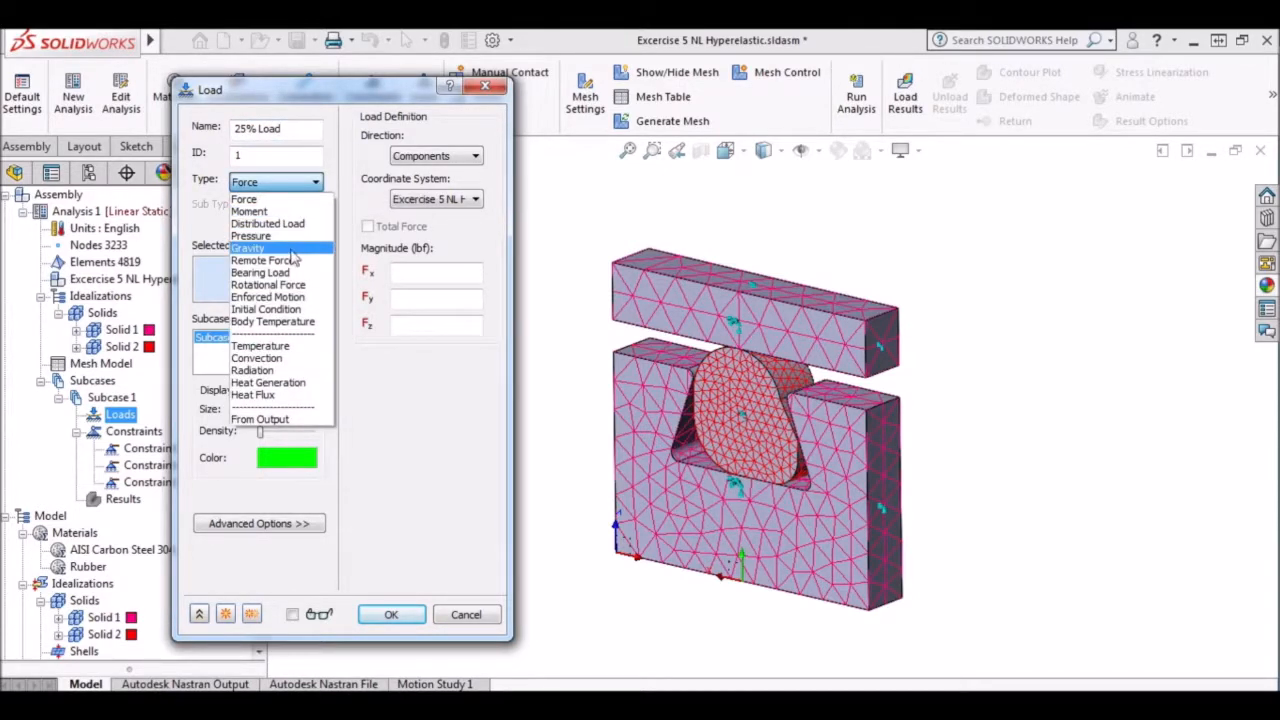
pyautogui.click(305, 297)
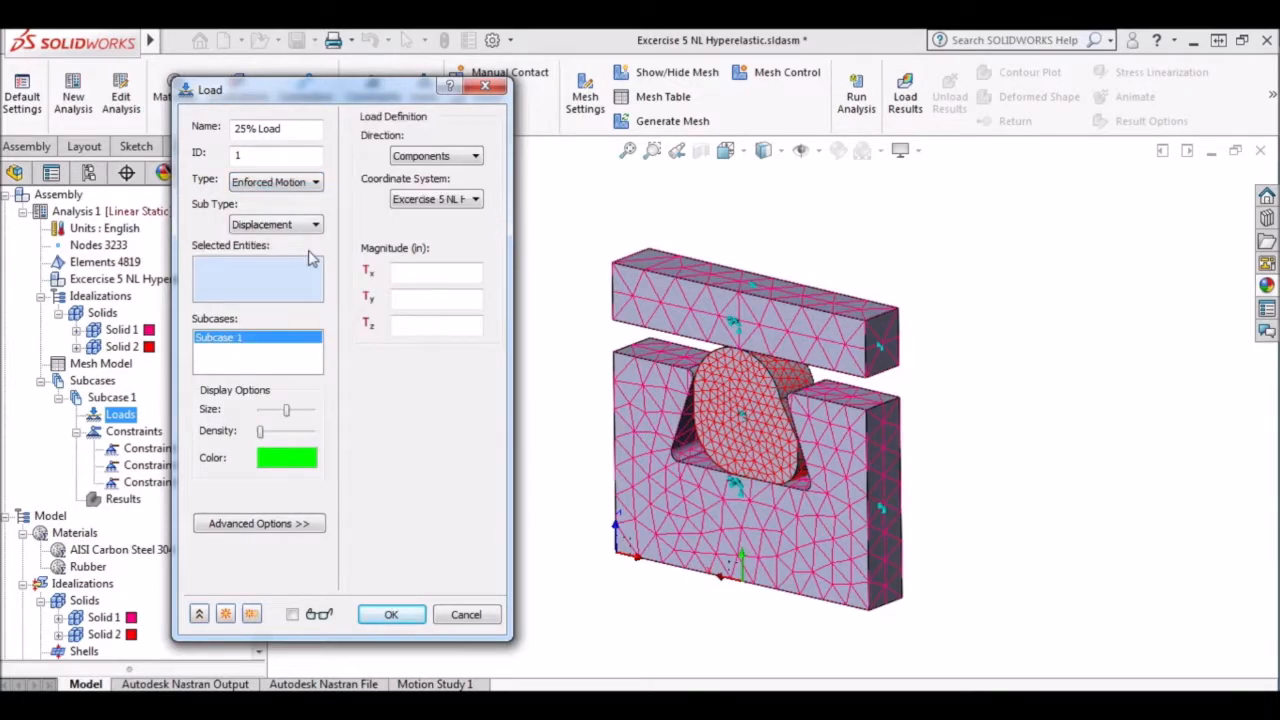
# Apply the 25% load to the top plate's upper face with Tz -0.014 in in the cylindrical coordinate system, and add it.
pyautogui.click(717, 272)
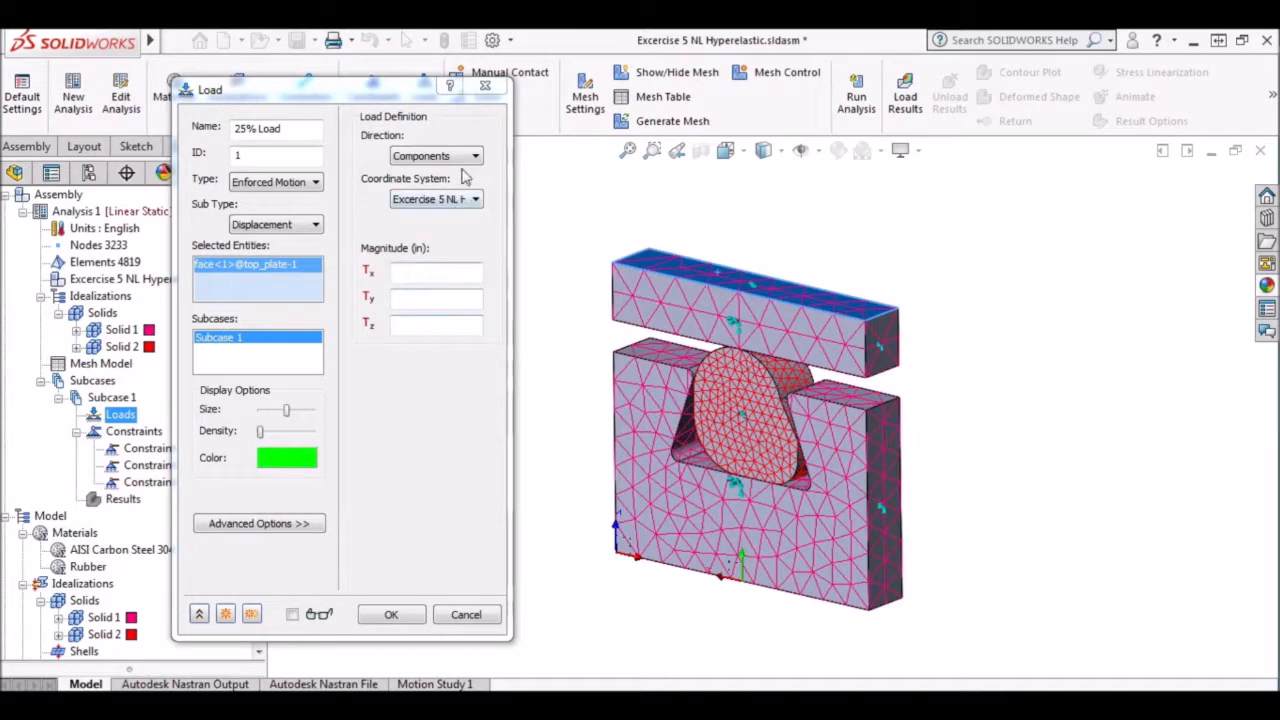
pyautogui.click(475, 199)
pyautogui.click(470, 230)
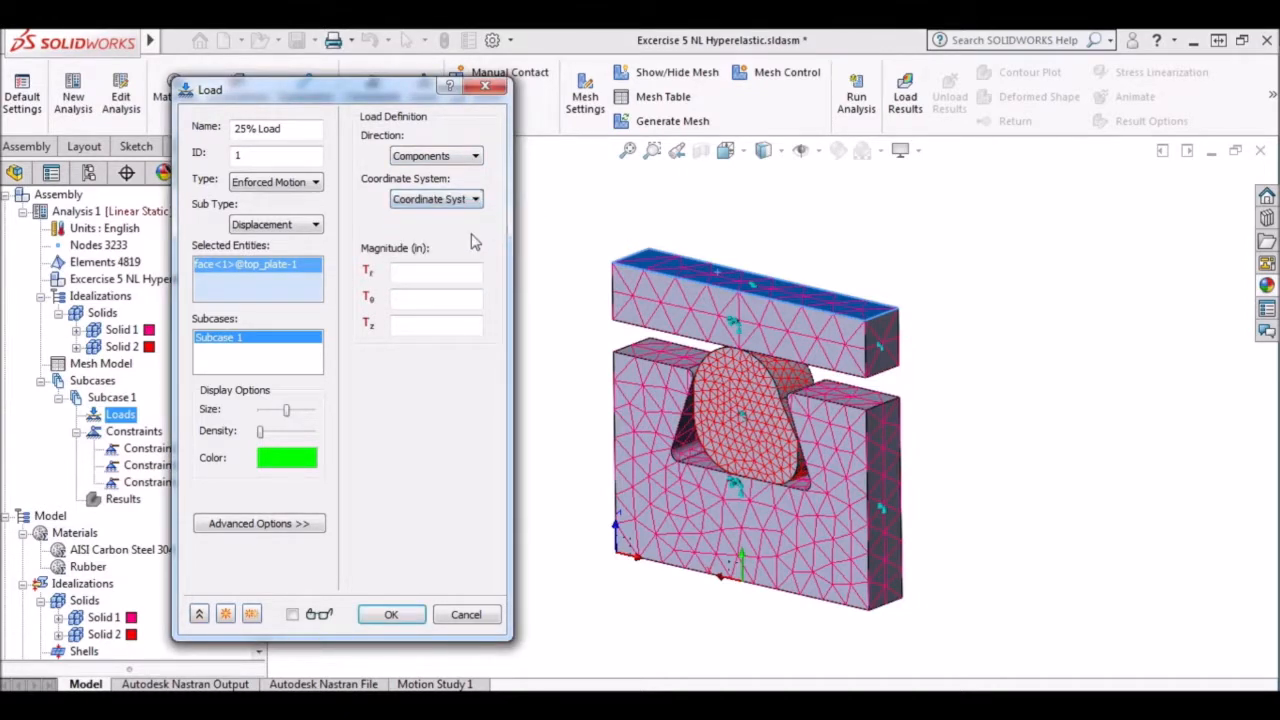
pyautogui.click(415, 325)
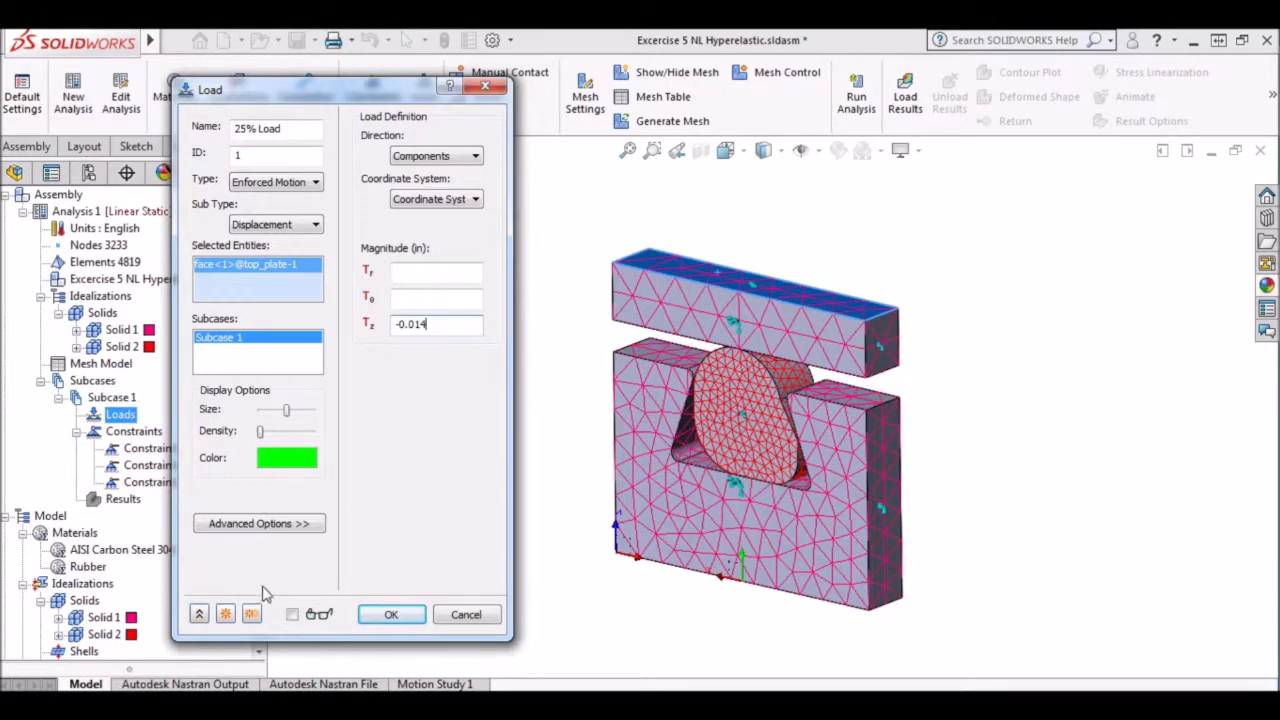
pyautogui.click(225, 614)
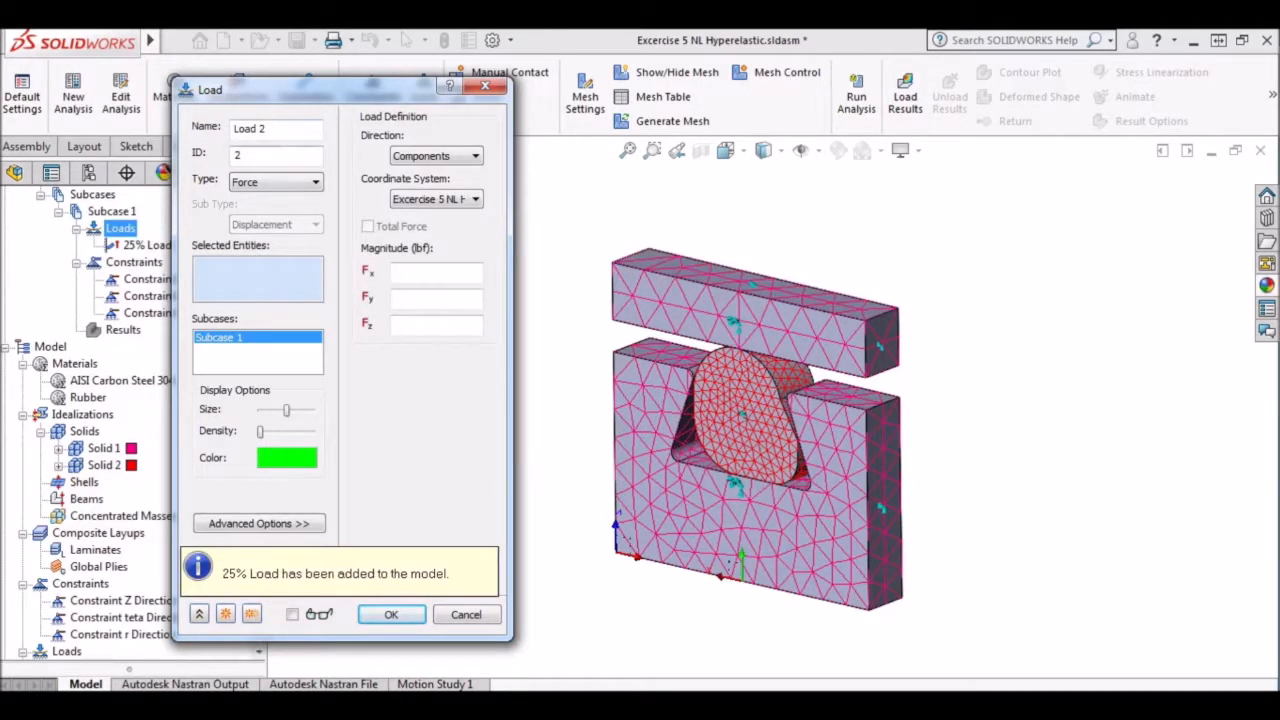
# Add an Enforced Motion load named 50% Load on the top plate's upper face with Tz -0.028 in in the cylindrical coordinate system.
pyautogui.write('50')
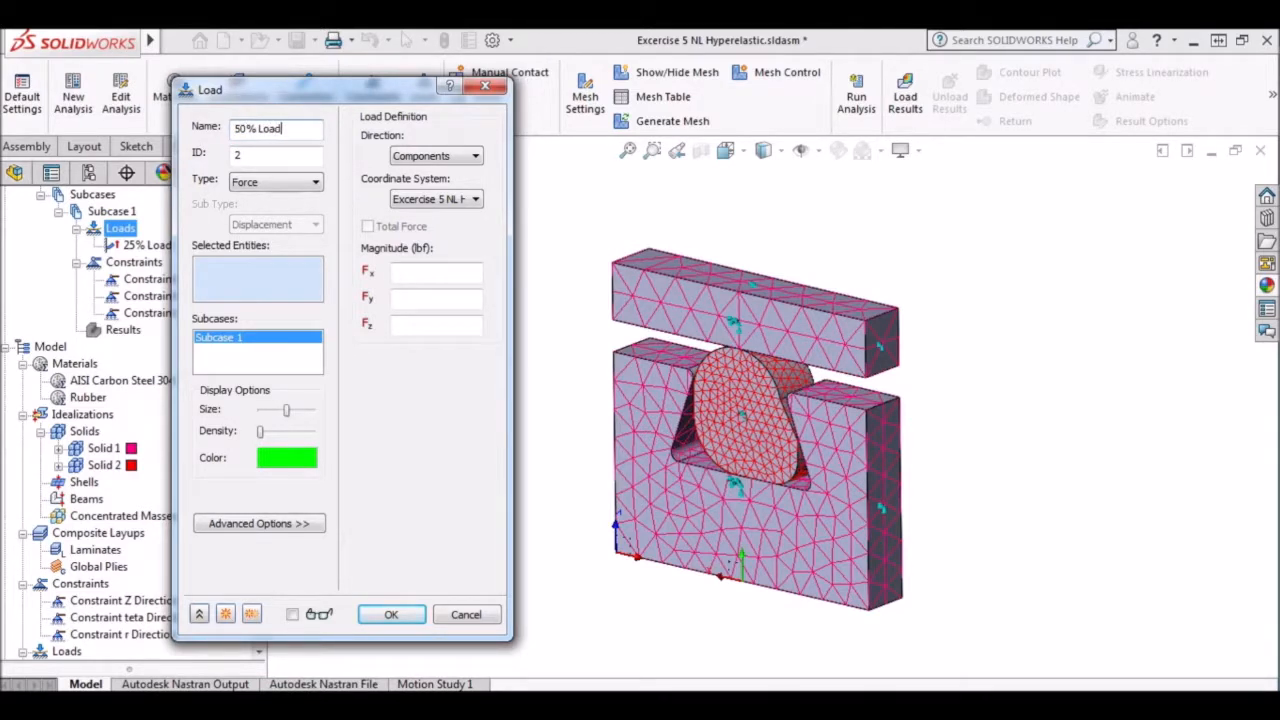
pyautogui.click(305, 186)
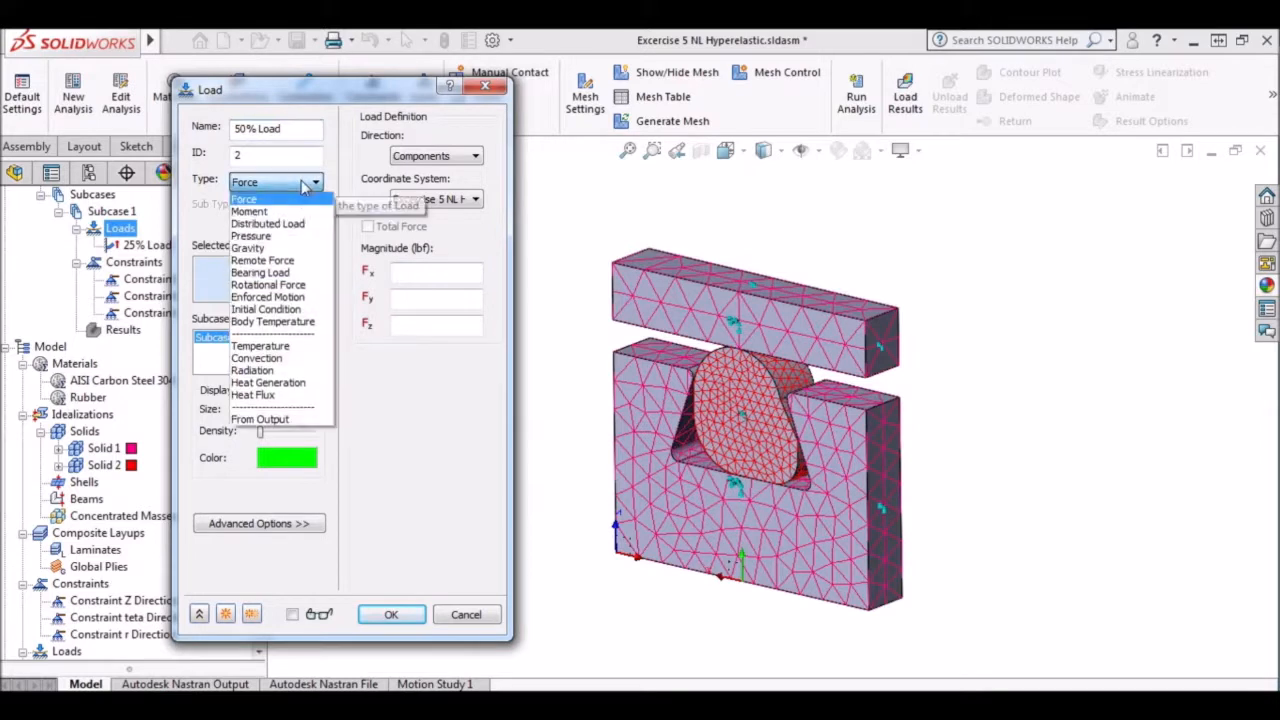
pyautogui.click(302, 298)
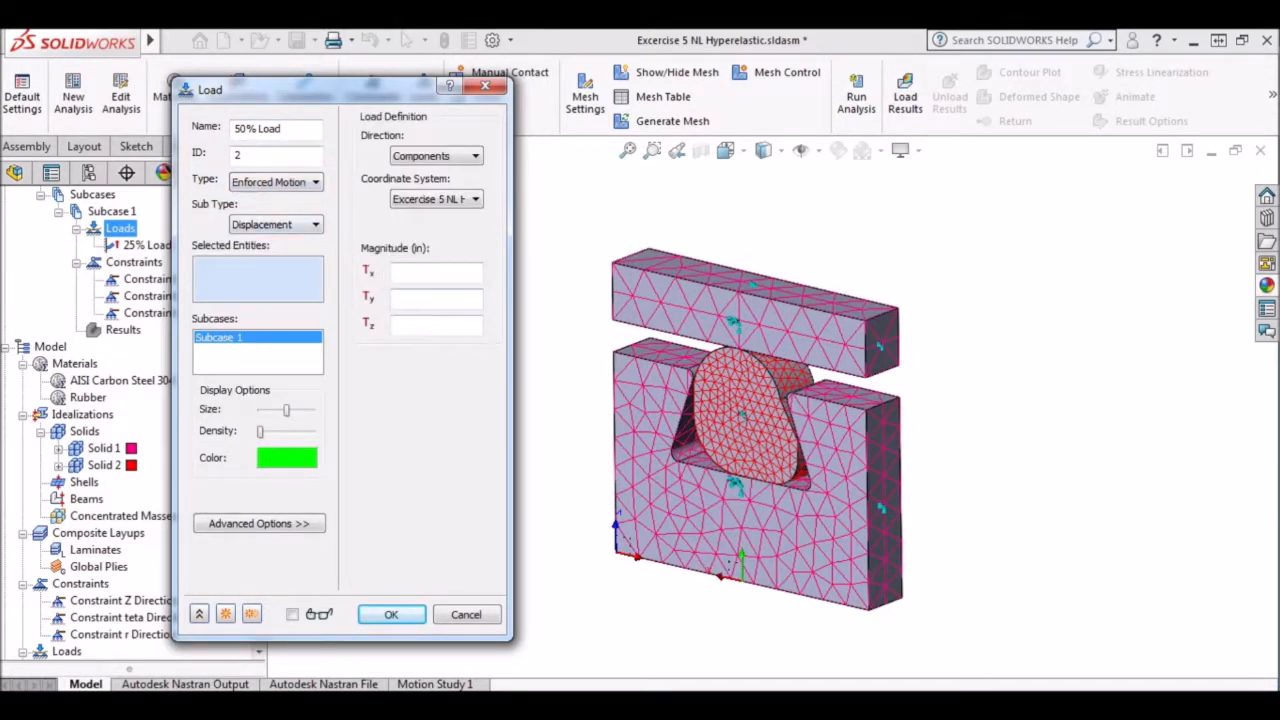
pyautogui.click(470, 199)
pyautogui.click(468, 240)
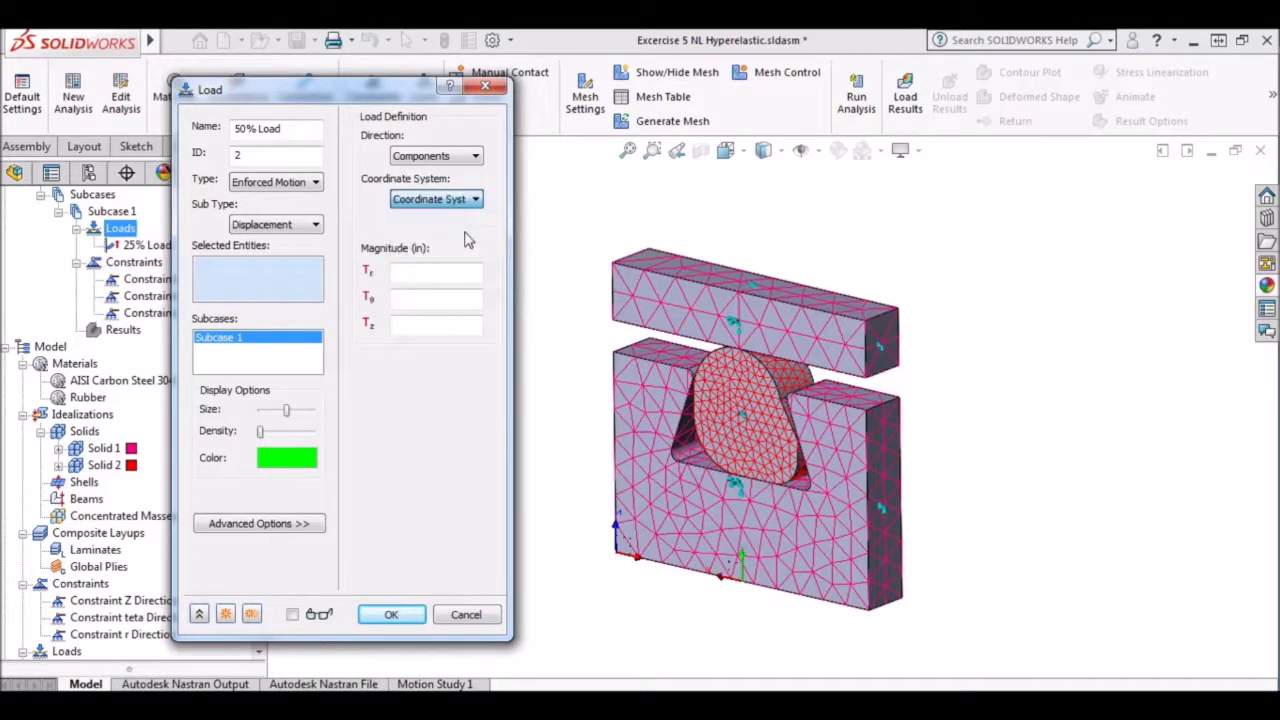
pyautogui.click(676, 274)
pyautogui.click(436, 325)
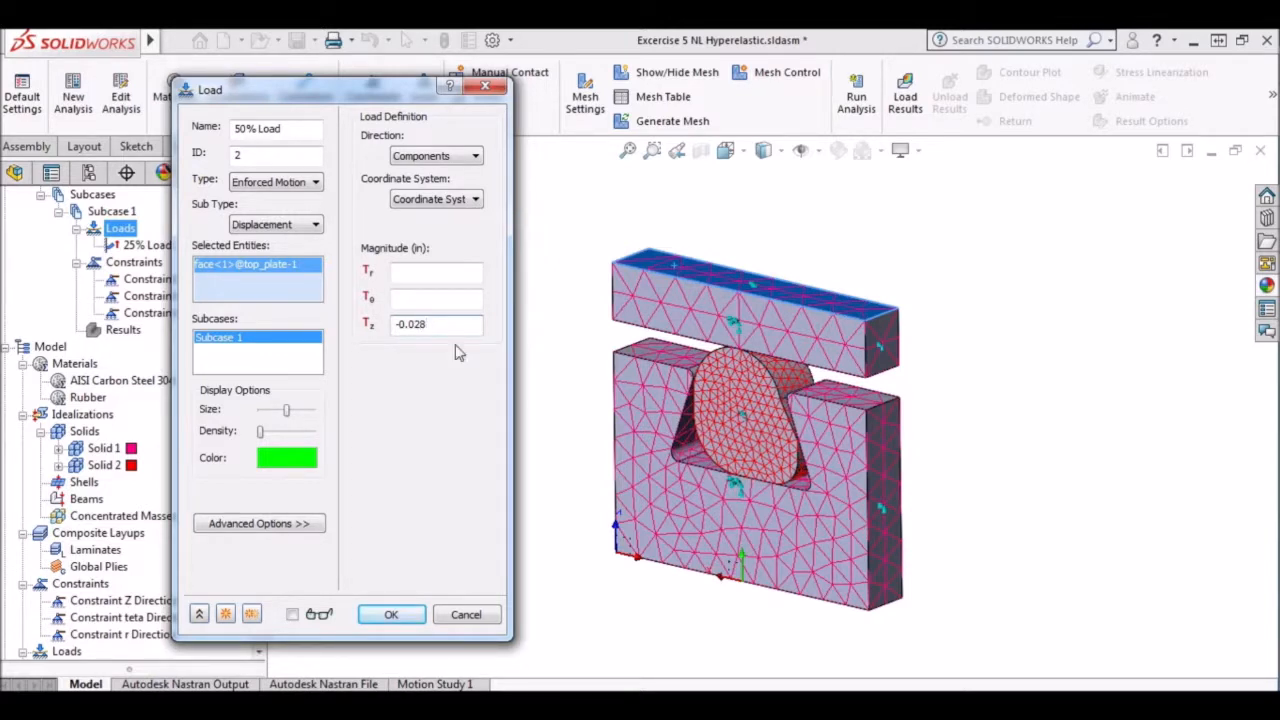
pyautogui.click(225, 614)
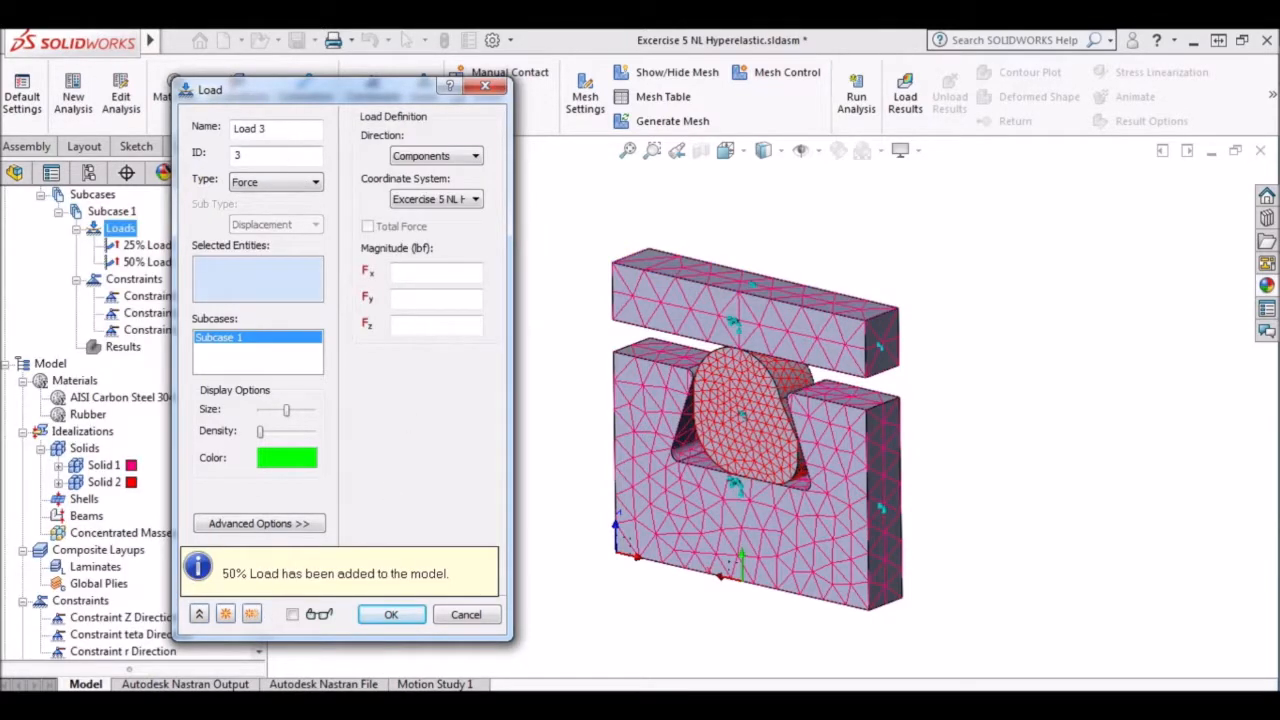
# Add an Enforced Motion load named 75% Load on the top plate's upper face with Tz -0.042 in in Coordinate System 1.
pyautogui.write('75')
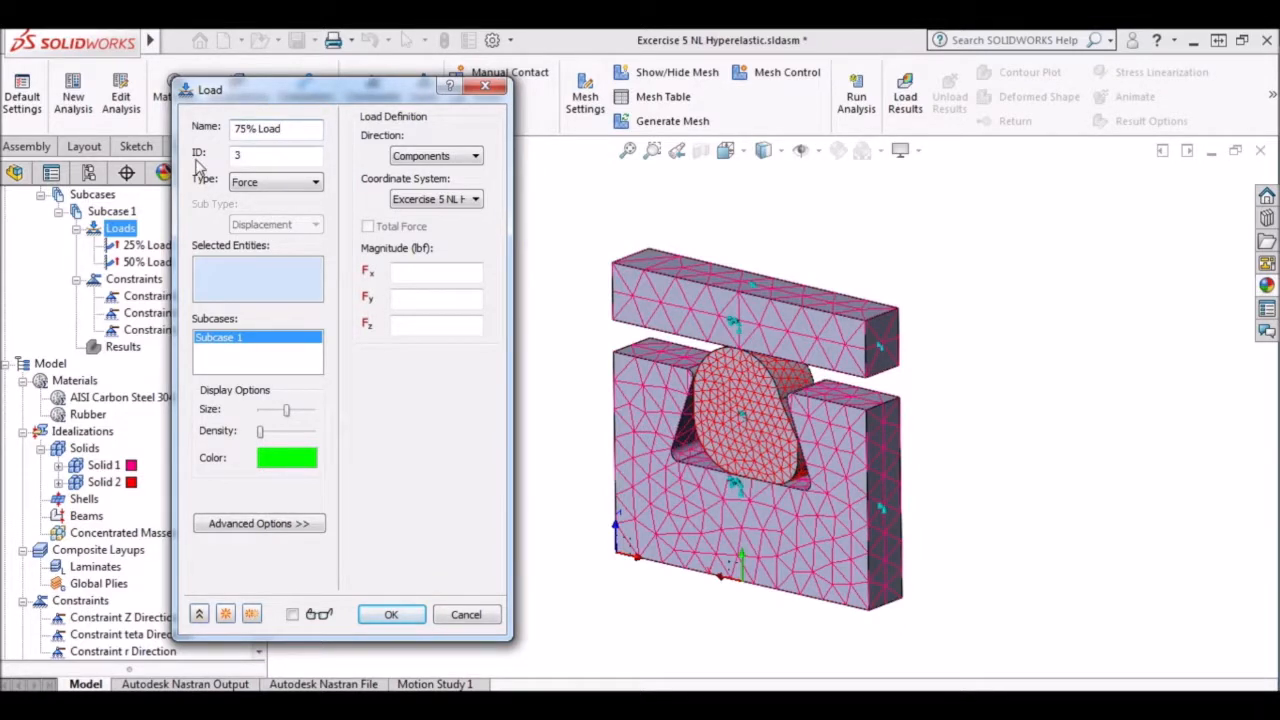
pyautogui.click(255, 182)
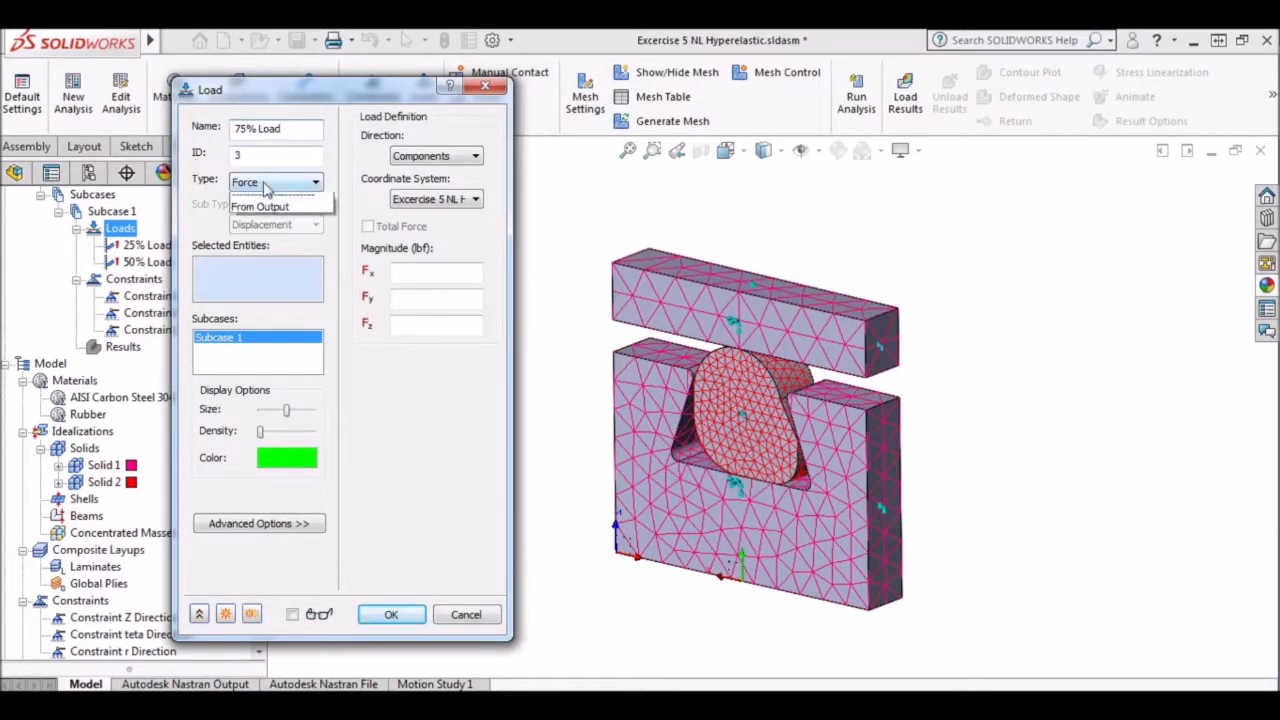
pyautogui.click(301, 297)
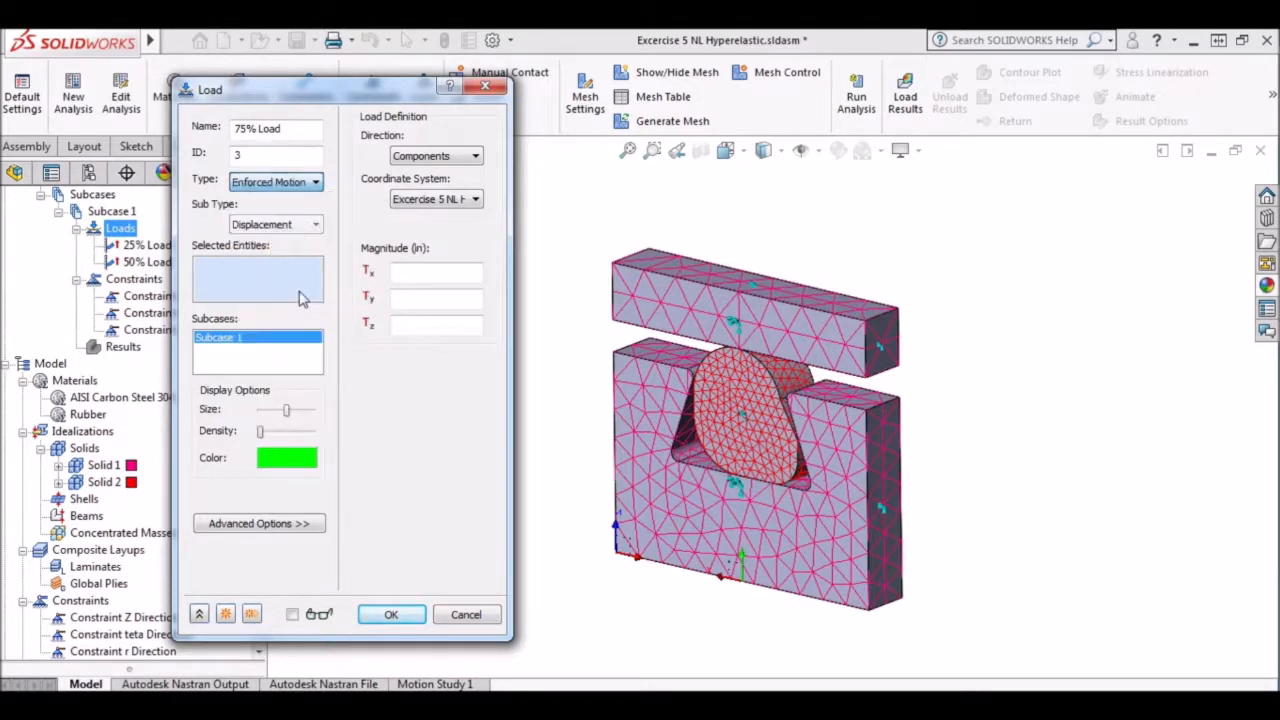
pyautogui.click(459, 200)
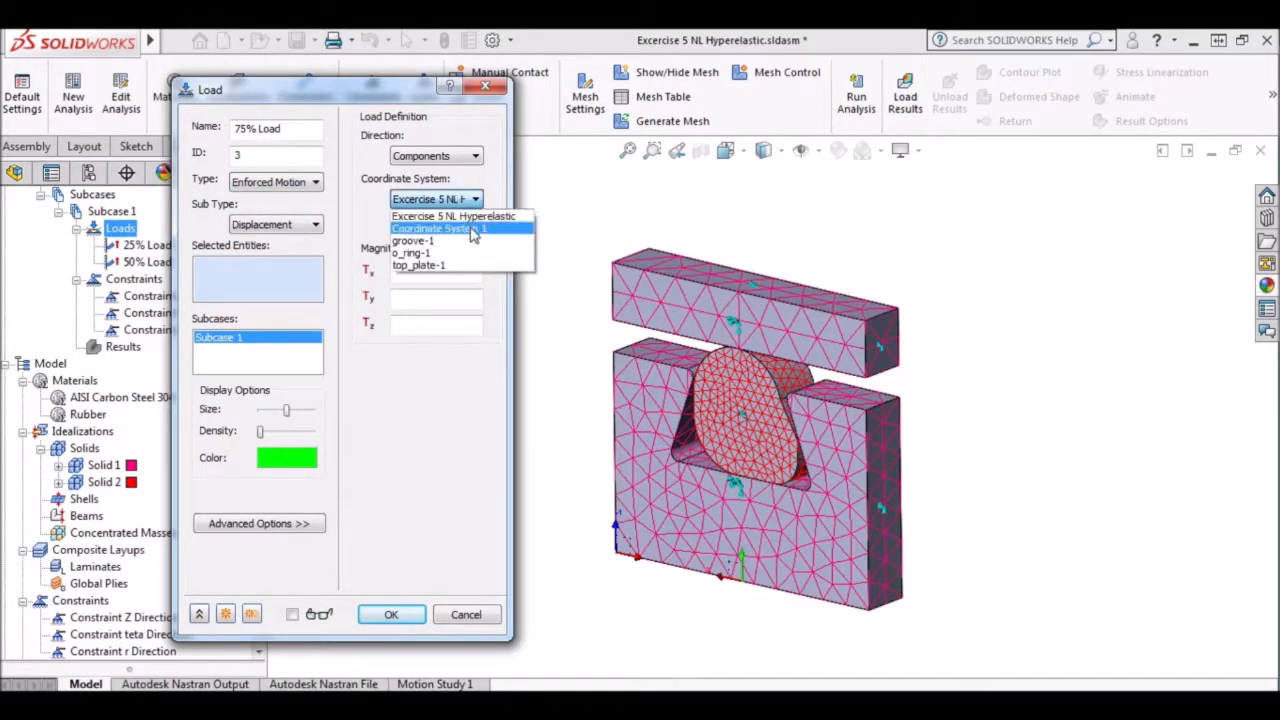
pyautogui.click(470, 229)
pyautogui.click(690, 278)
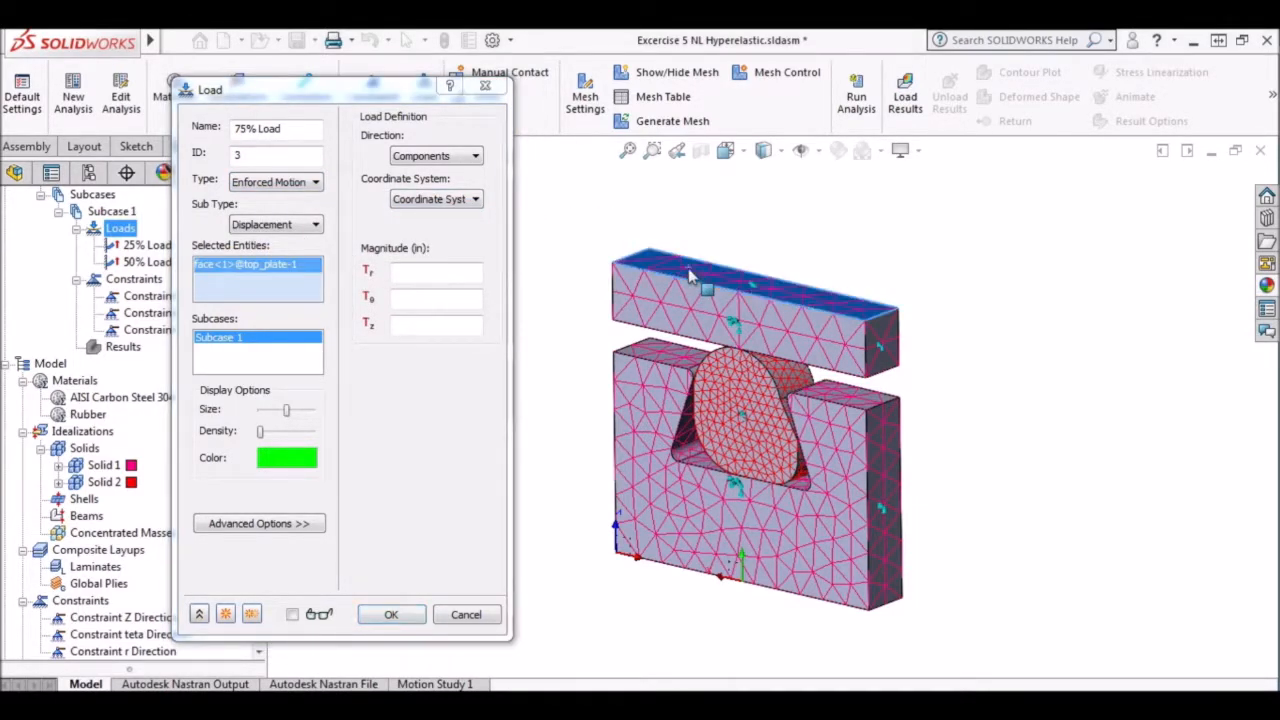
pyautogui.click(430, 323)
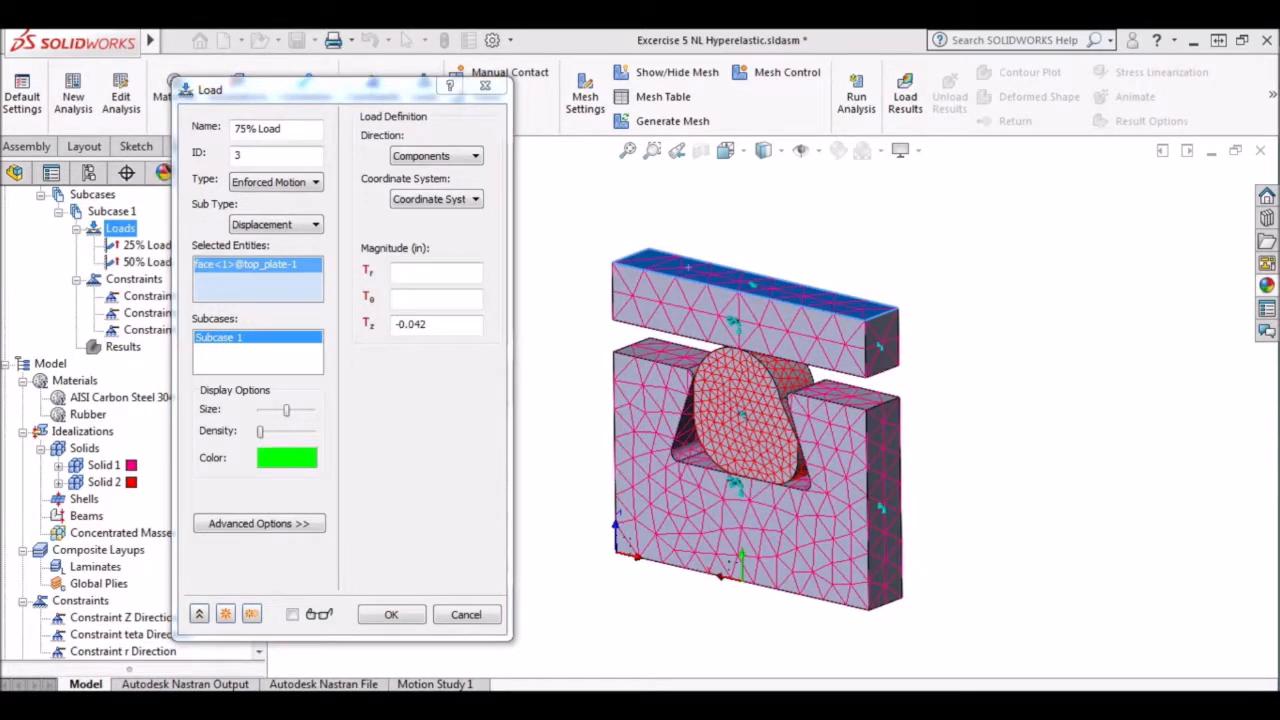
pyautogui.click(226, 614)
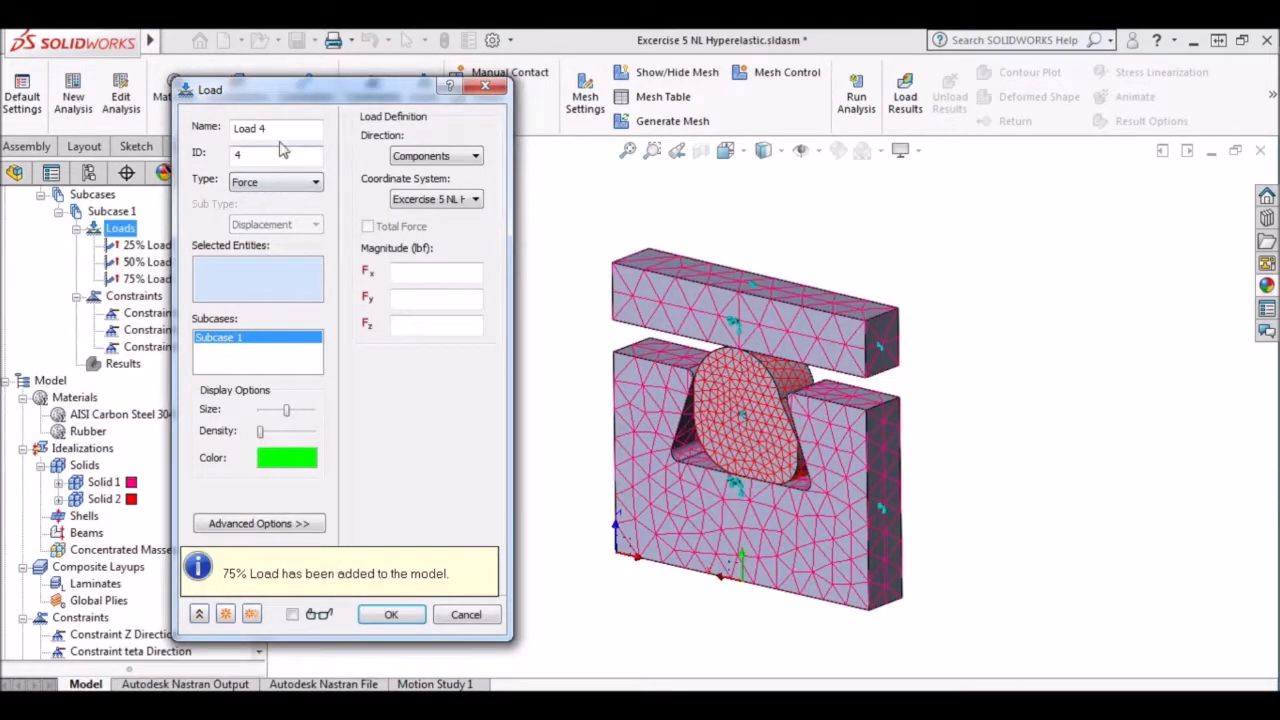
# Add an Enforced Motion load named 100% Load on the top plate's upper face with Tz -0.056 in in Coordinate System 1.
pyautogui.write('100')
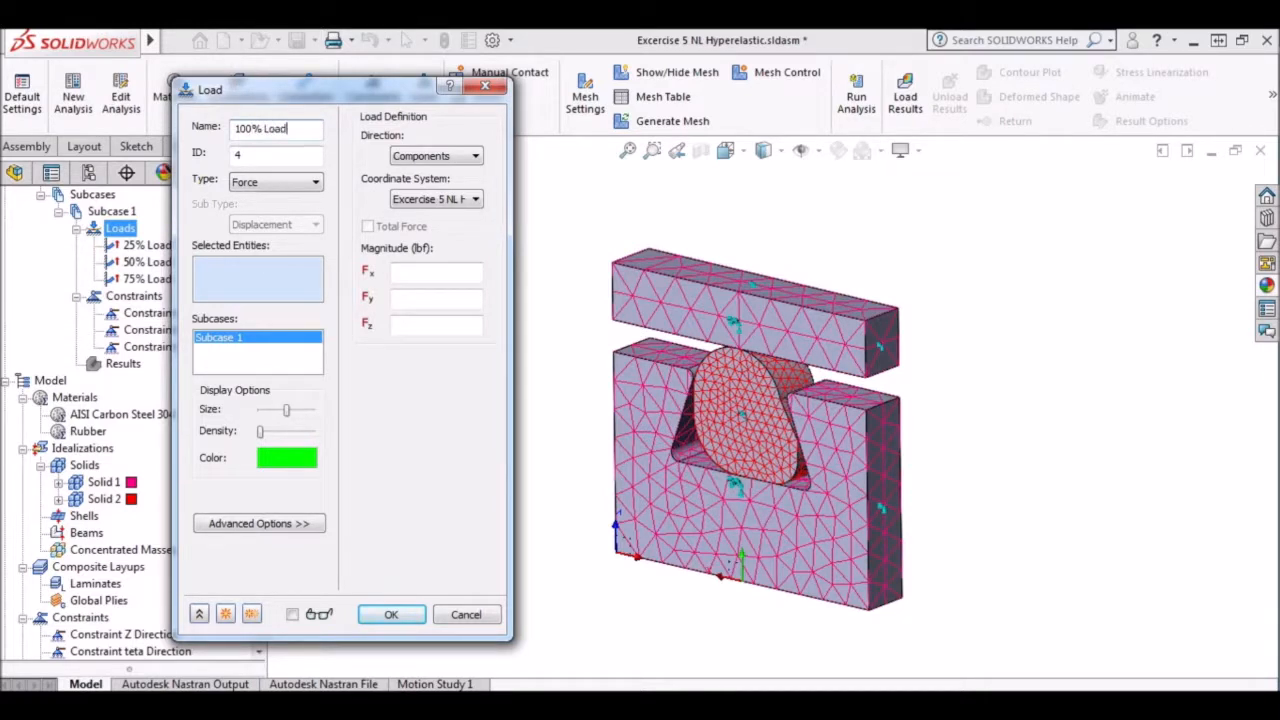
pyautogui.click(314, 181)
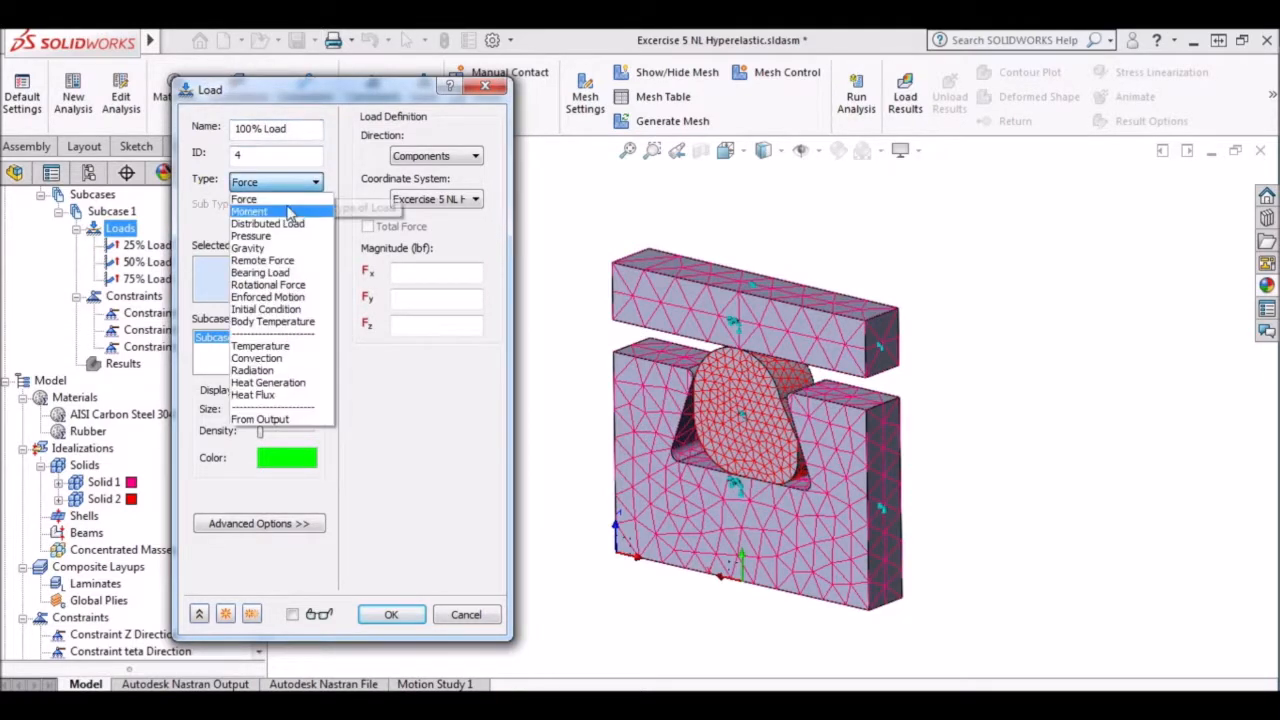
pyautogui.click(299, 297)
pyautogui.click(453, 200)
pyautogui.click(464, 227)
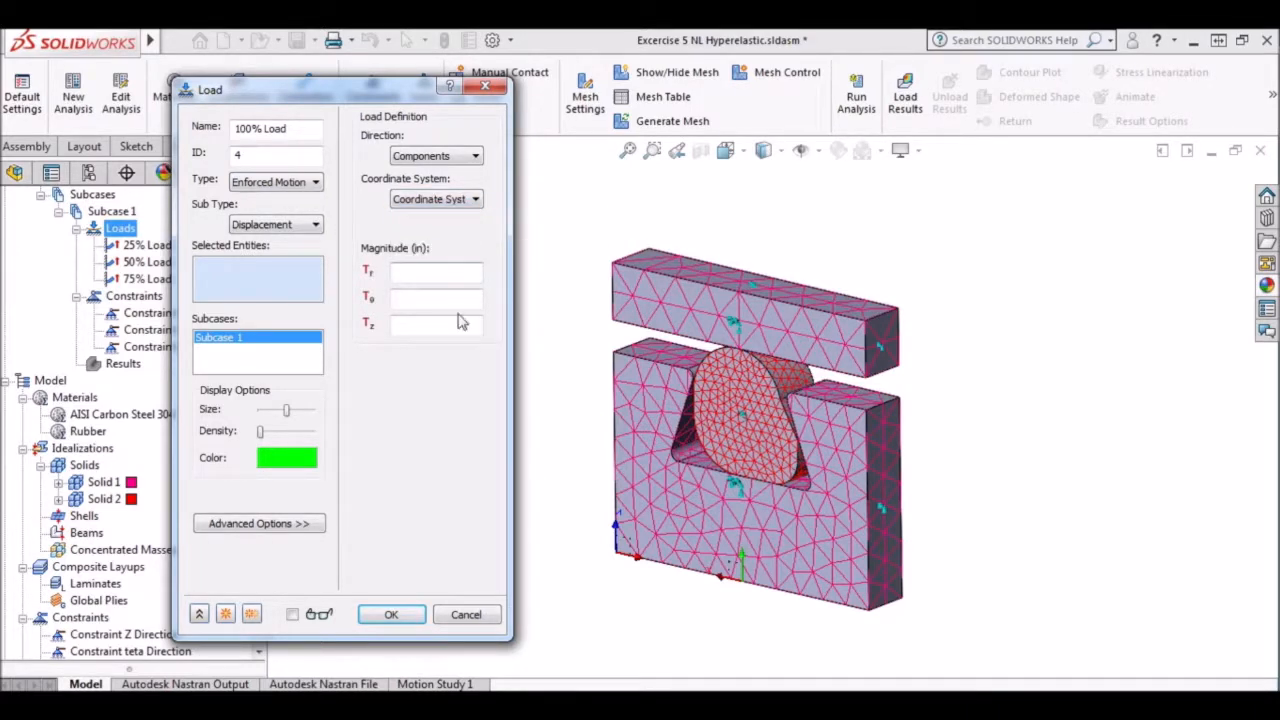
pyautogui.click(703, 270)
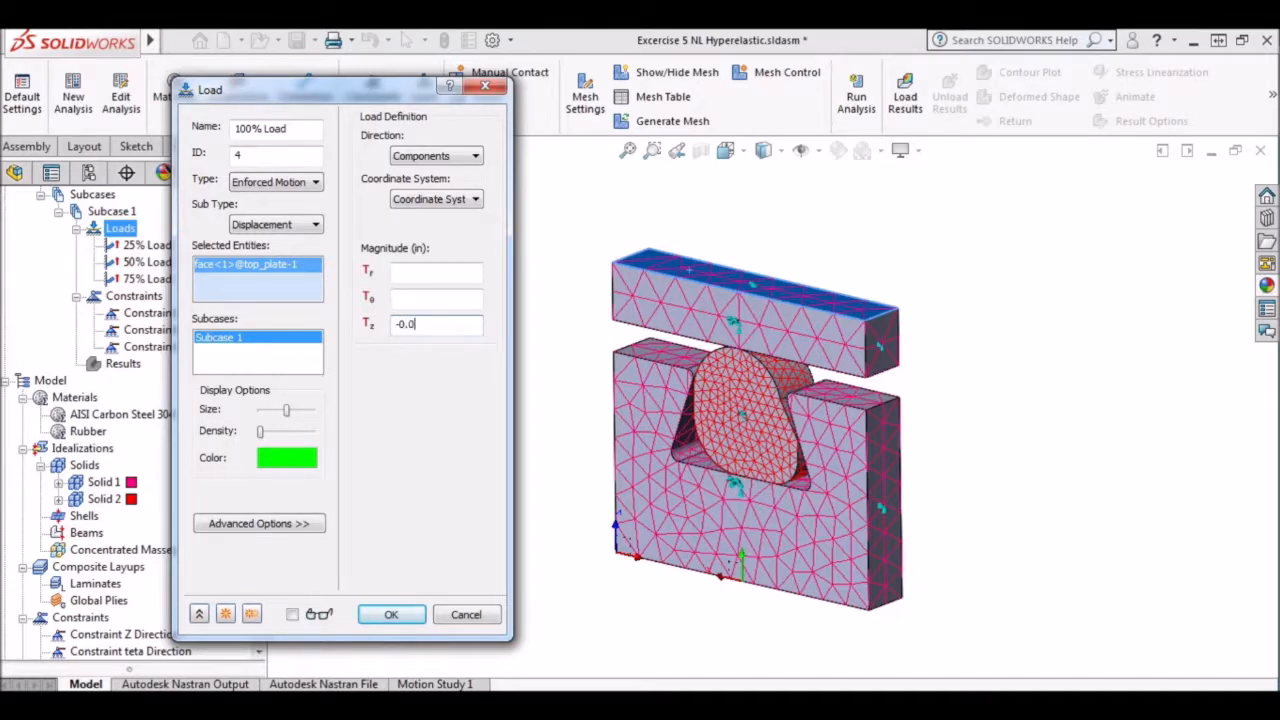
pyautogui.click(390, 615)
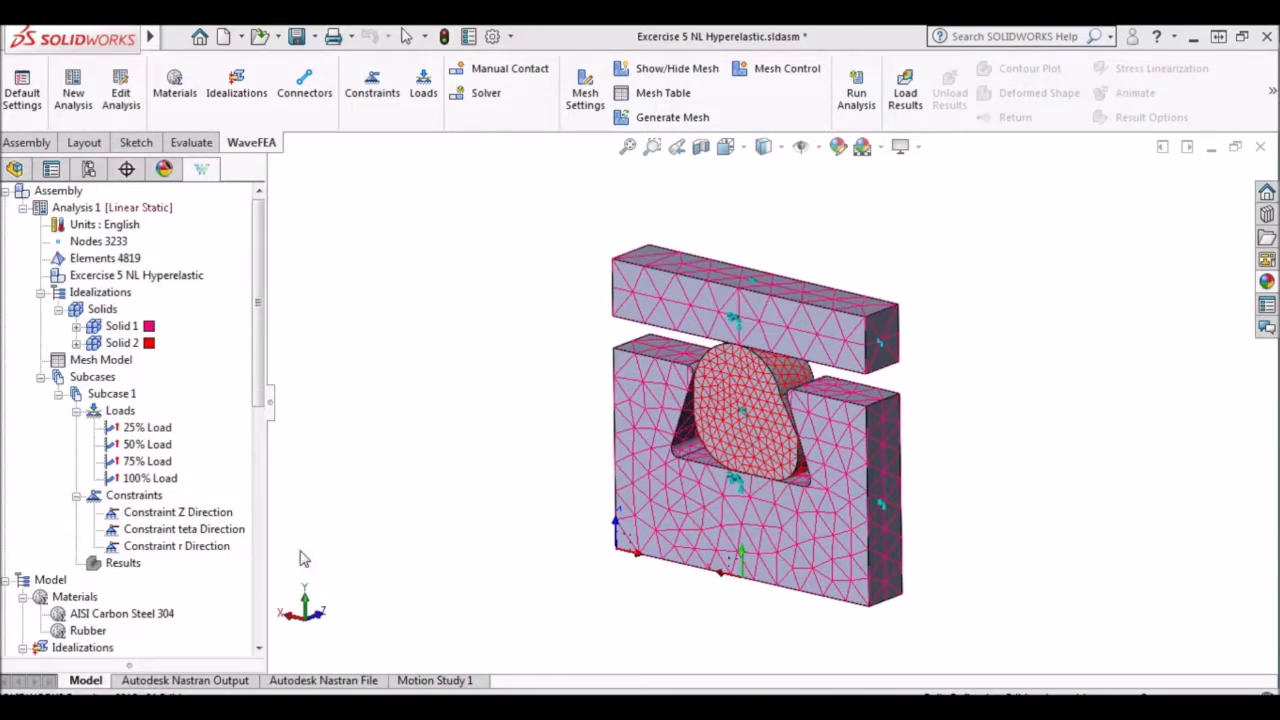
# Rename Subcase 1 as 25% Loading and limit its loads to the 25% Load, keeping all three constraints.
pyautogui.rightClick(118, 394)
pyautogui.click(158, 407)
pyautogui.moveTo(338, 450); pyautogui.dragTo(473, 240)
pyautogui.moveTo(420, 275); pyautogui.dragTo(323, 286)
pyautogui.write('25% Loading')
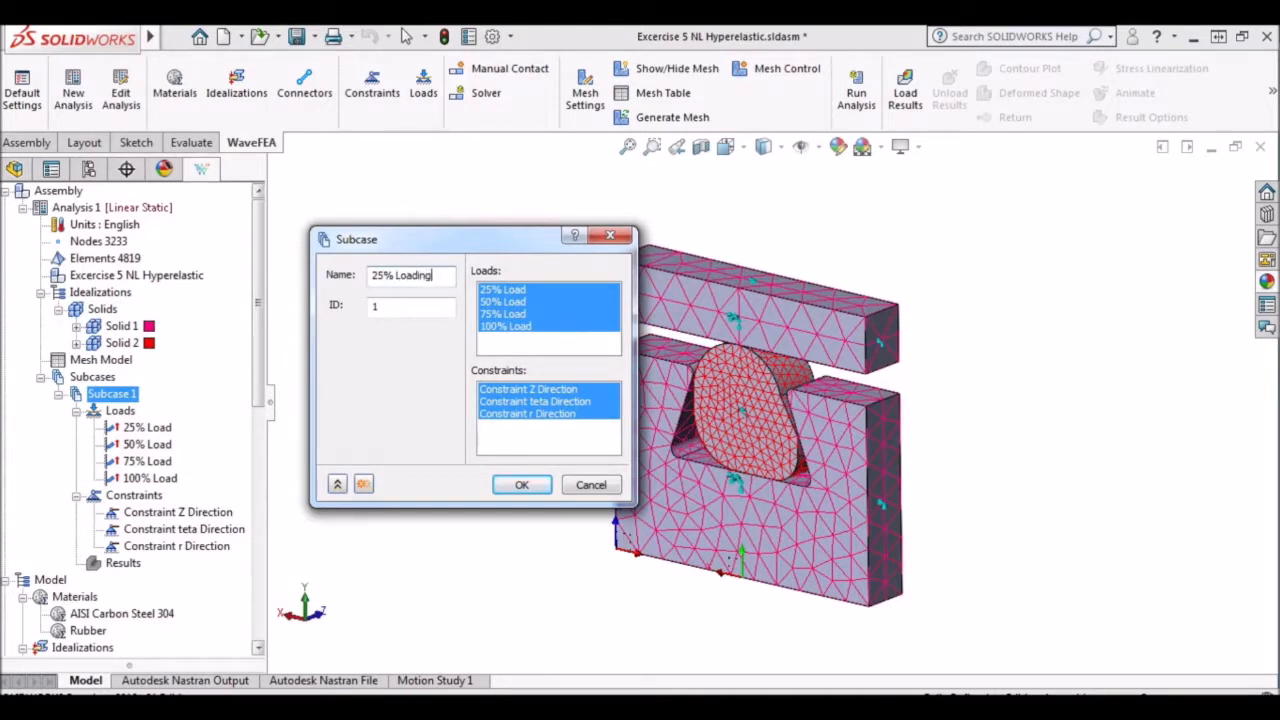
pyautogui.click(500, 292)
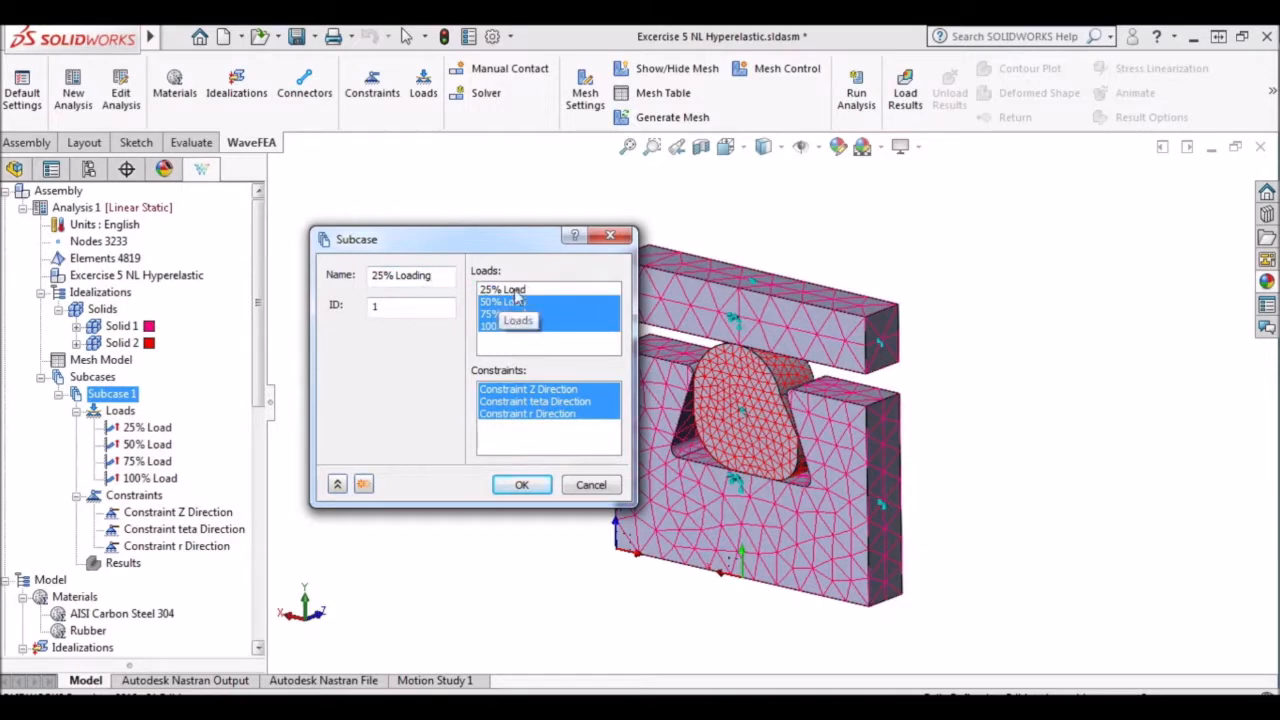
pyautogui.click(514, 290)
pyautogui.click(521, 303)
pyautogui.click(522, 314)
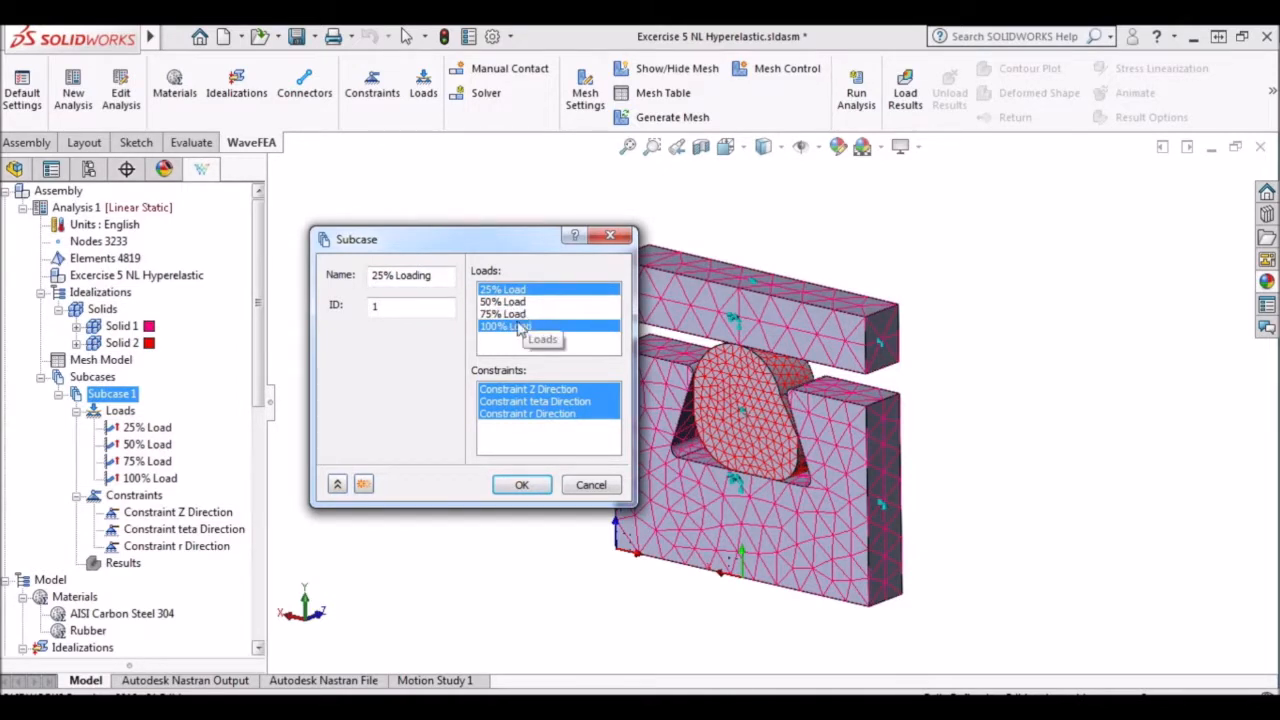
pyautogui.click(524, 326)
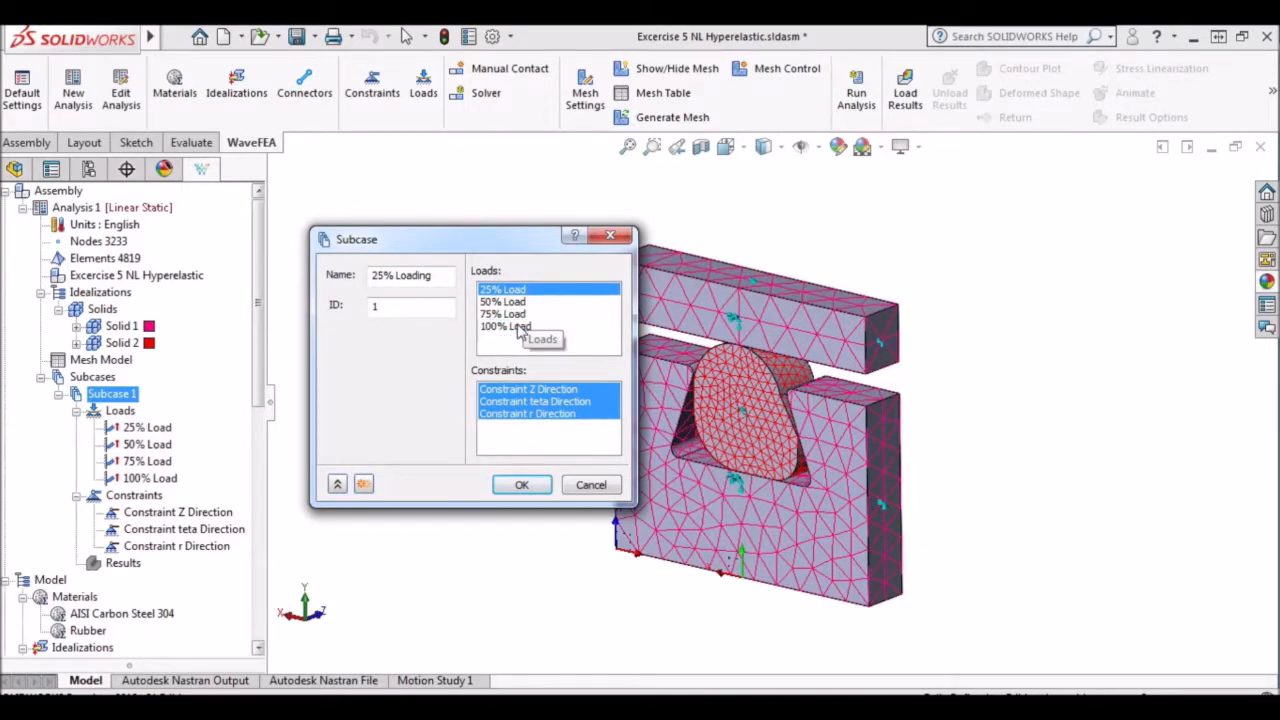
pyautogui.click(521, 485)
# Add a new subcase named 50% Loading with the 50% Load and the Z, teta and r direction constraints.
pyautogui.click(100, 377)
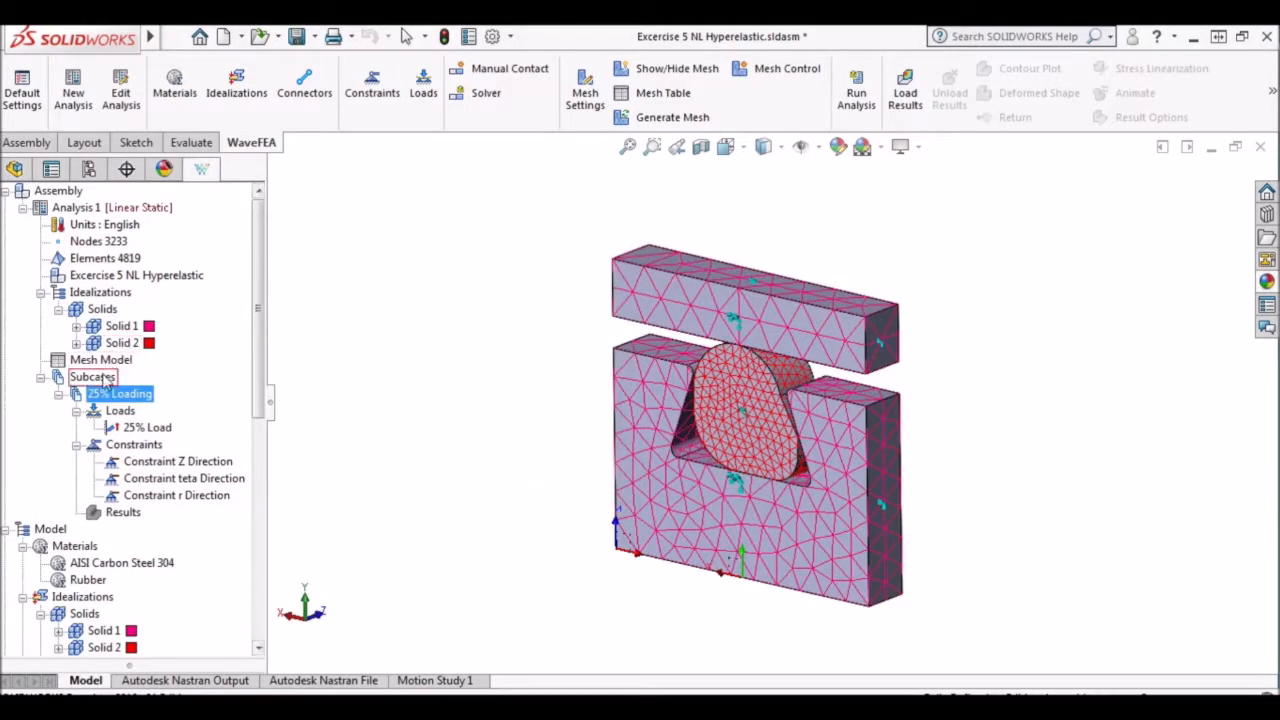
pyautogui.rightClick(112, 383)
pyautogui.click(146, 387)
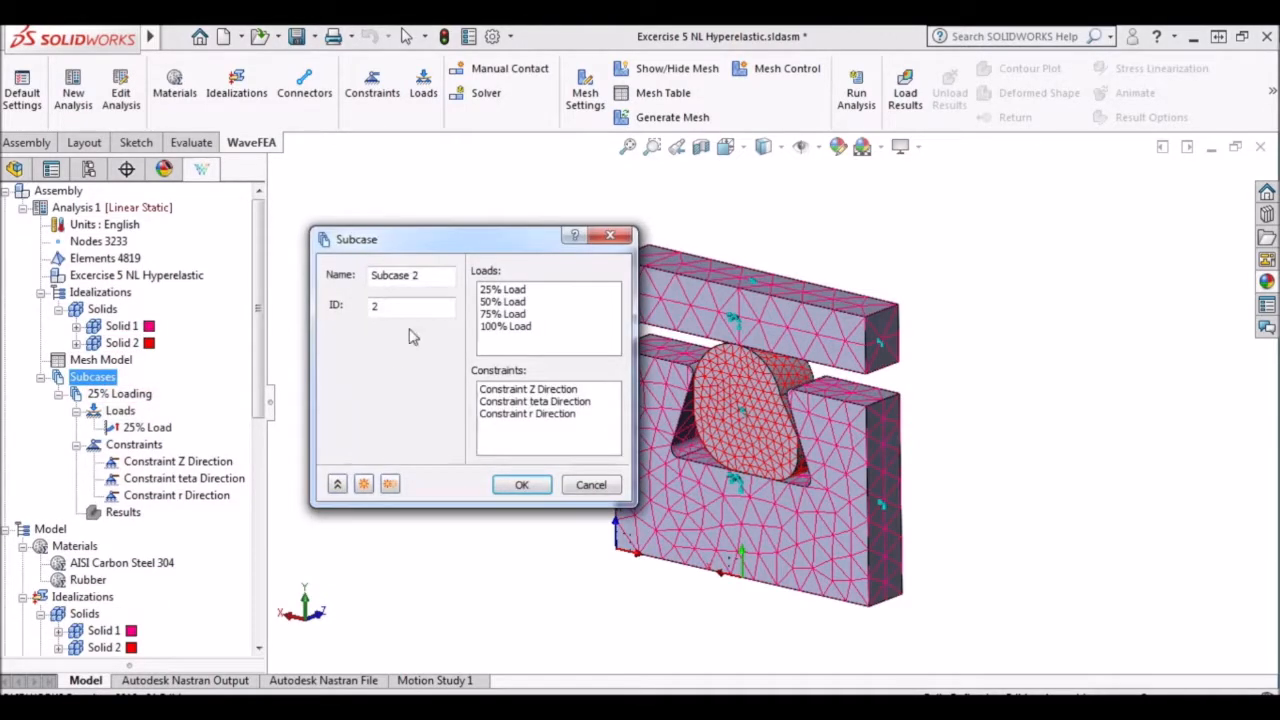
pyautogui.moveTo(420, 276); pyautogui.dragTo(370, 276)
pyautogui.write('50% Loading')
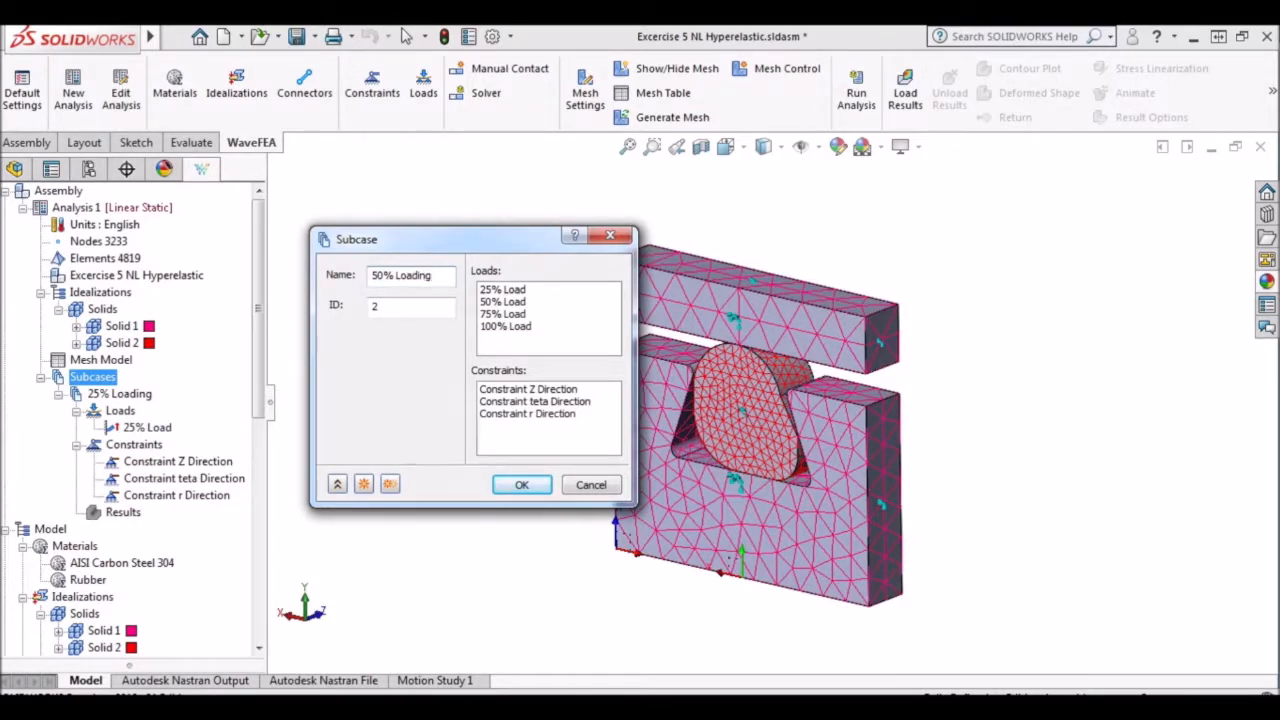
pyautogui.click(500, 302)
pyautogui.click(530, 390)
pyautogui.keyDown('ctrl'); pyautogui.click(540, 402); pyautogui.keyUp('ctrl')
pyautogui.keyDown('ctrl'); pyautogui.click(538, 414); pyautogui.keyUp('ctrl')
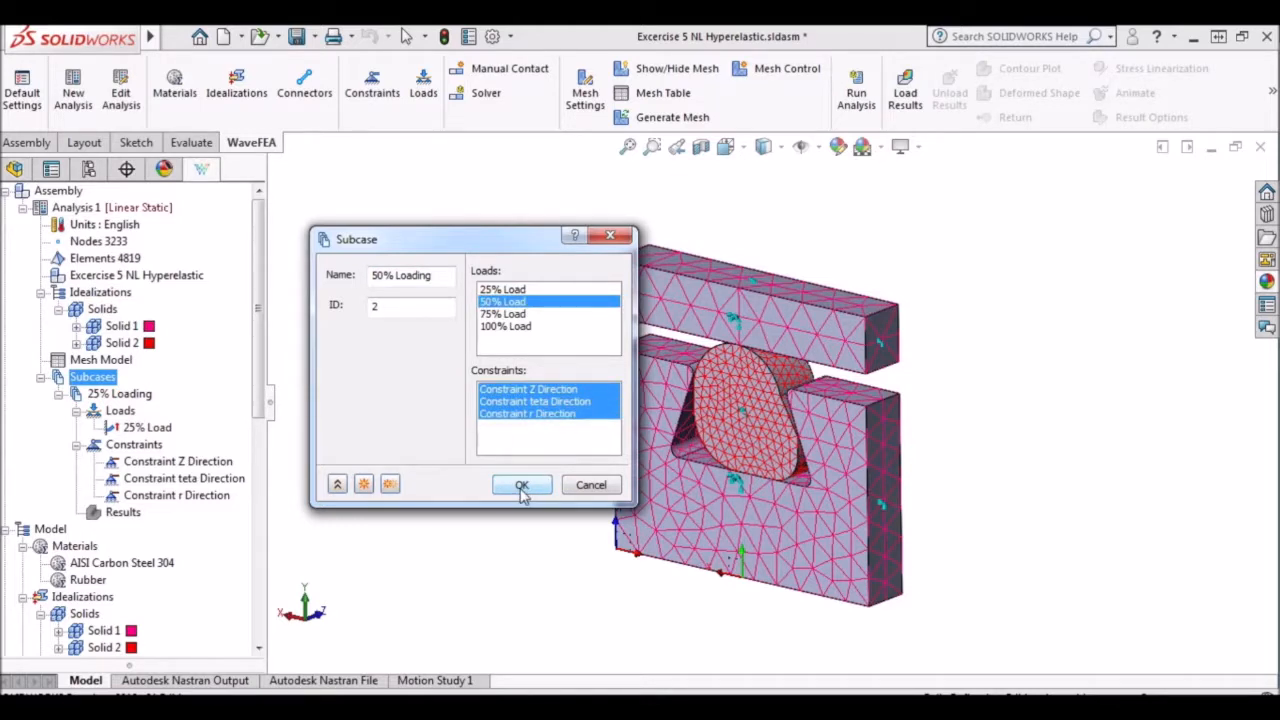
pyautogui.click(390, 485)
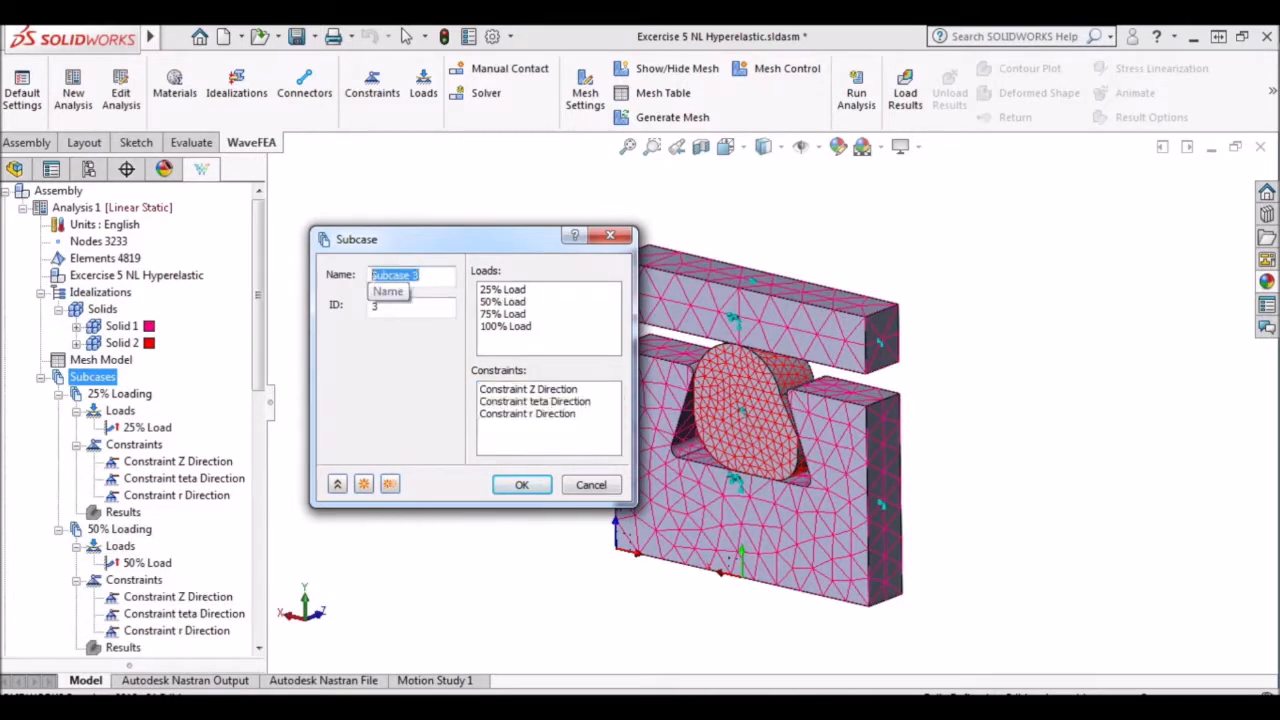
# Add a subcase named 75% Loading with the 75% Load and the Z, teta and r direction constraints.
pyautogui.write('75')
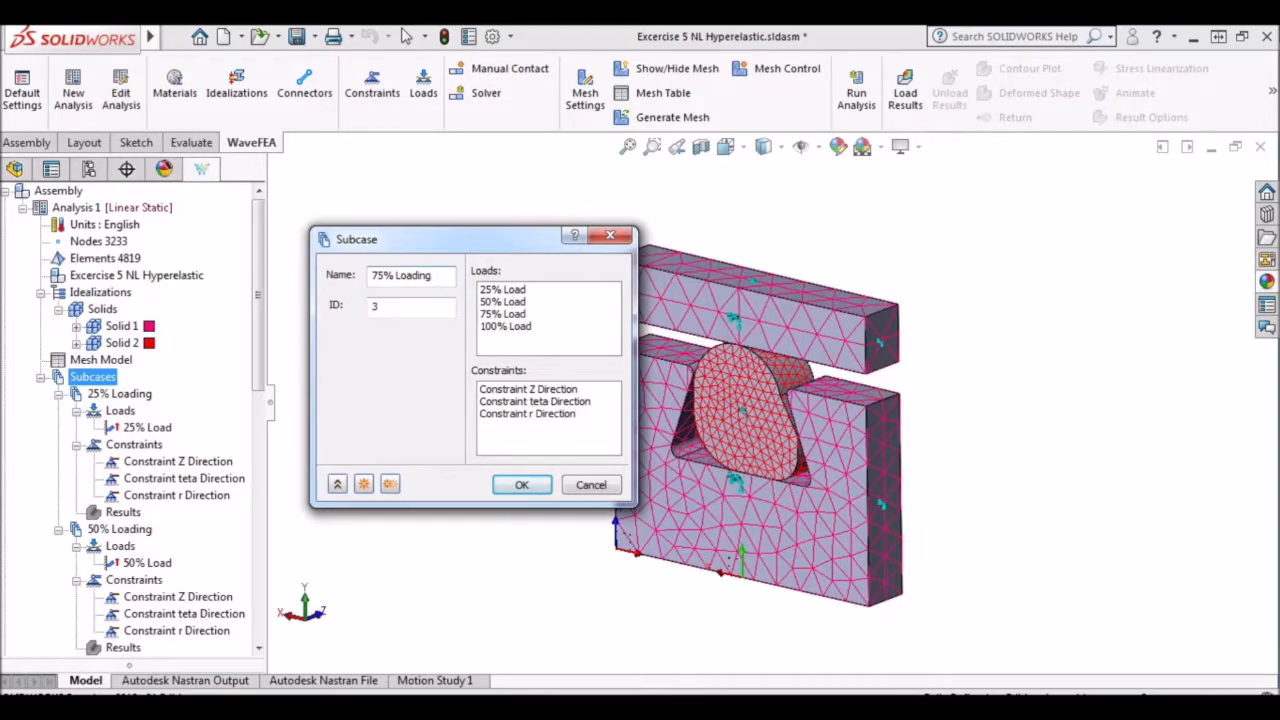
pyautogui.write('% Loading')
pyautogui.click(502, 314)
pyautogui.click(535, 389)
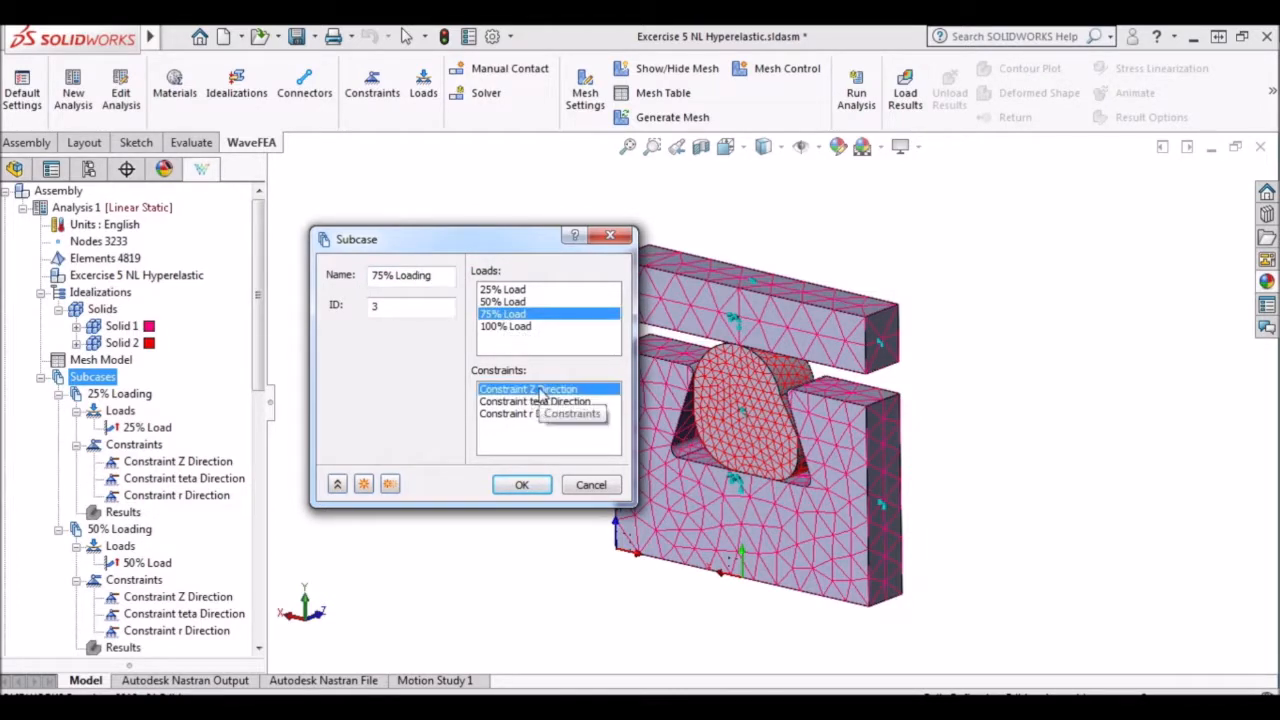
pyautogui.keyDown('ctrl'); pyautogui.click(545, 401); pyautogui.keyUp('ctrl')
pyautogui.keyDown('ctrl'); pyautogui.click(528, 414); pyautogui.keyUp('ctrl')
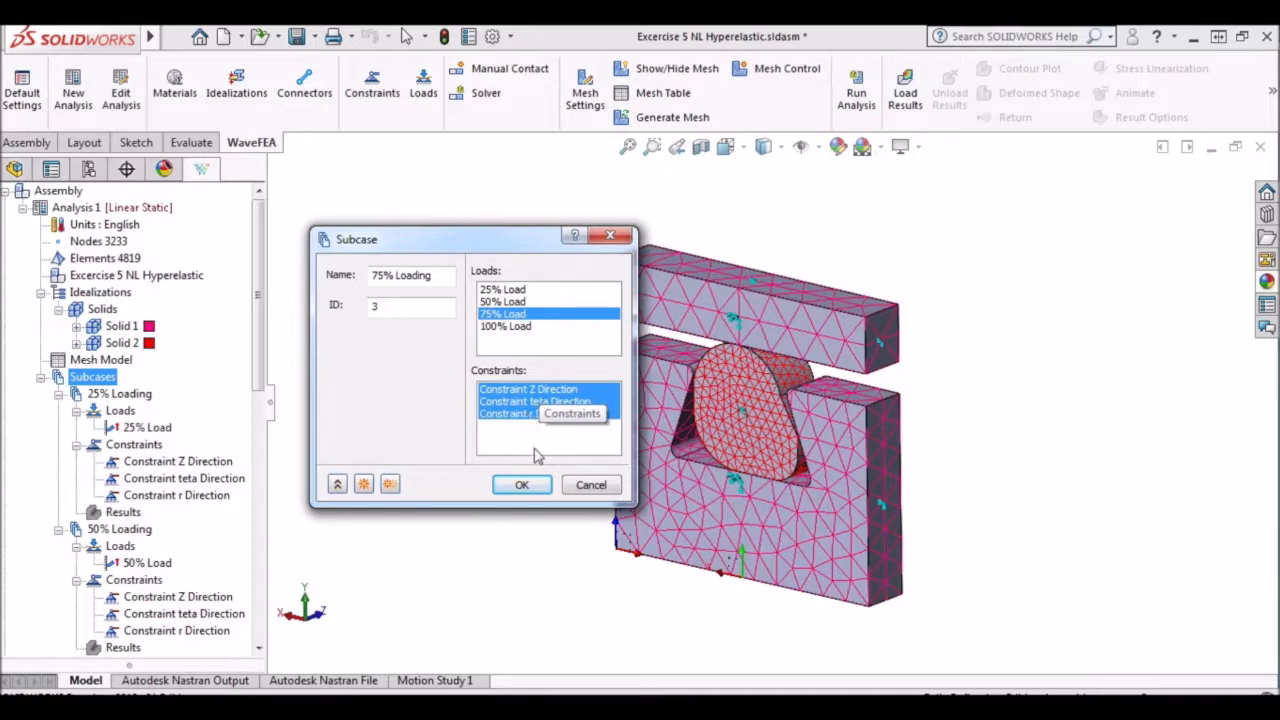
pyautogui.click(389, 485)
# Add a subcase named 100% Loading with the 100% Load and all three direction constraints, and accept it.
pyautogui.moveTo(424, 275); pyautogui.dragTo(335, 280)
pyautogui.write('100')
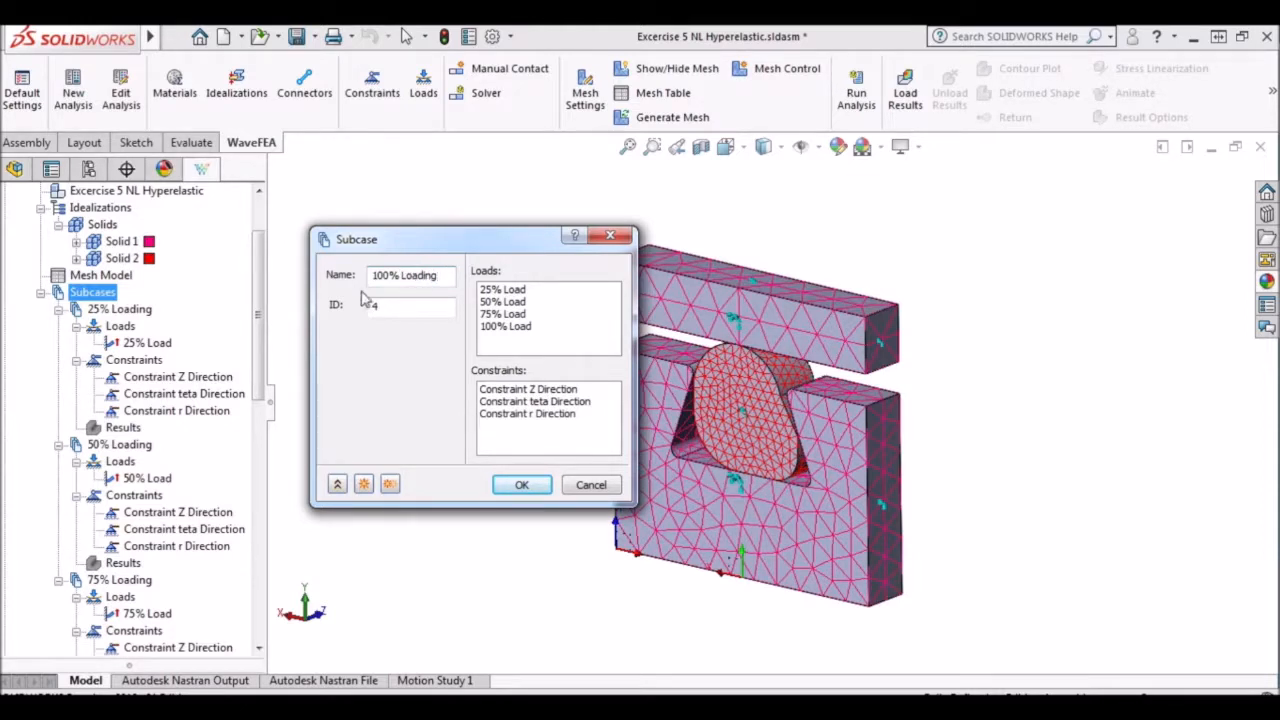
pyautogui.click(519, 327)
pyautogui.click(540, 389)
pyautogui.keyDown('ctrl'); pyautogui.click(560, 402); pyautogui.keyUp('ctrl')
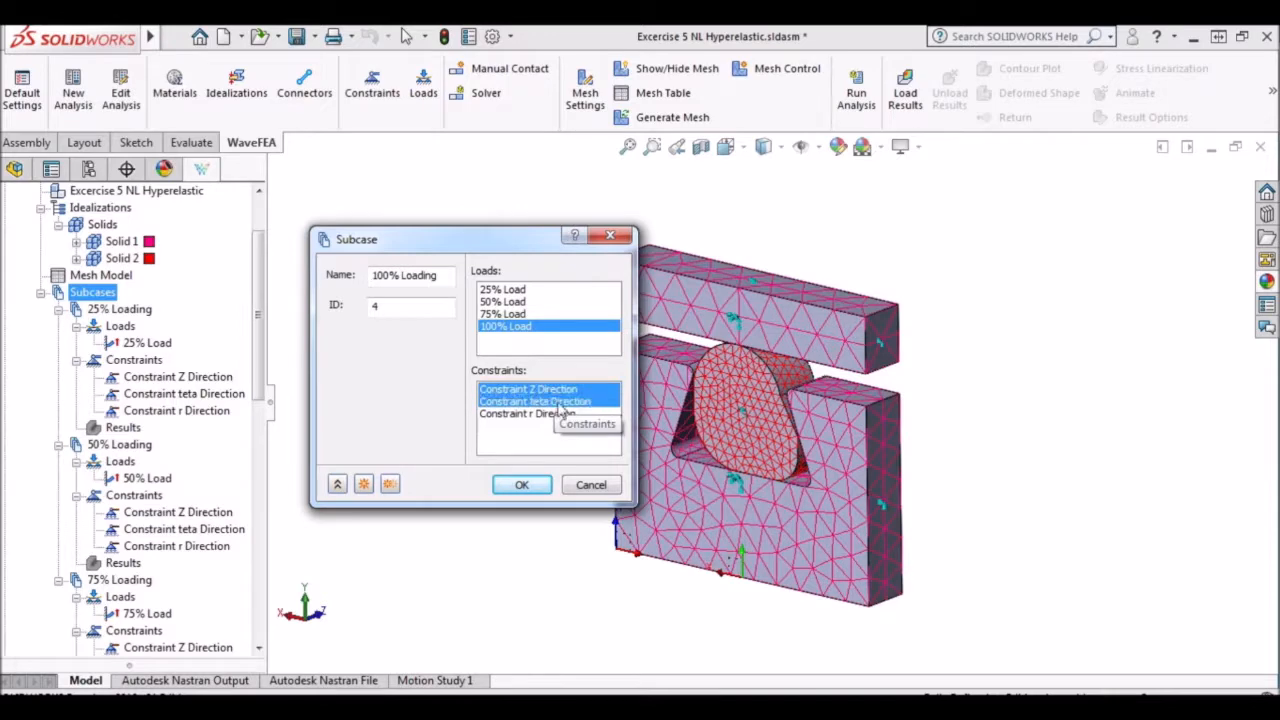
pyautogui.keyDown('ctrl'); pyautogui.click(536, 416); pyautogui.keyUp('ctrl')
pyautogui.click(521, 485)
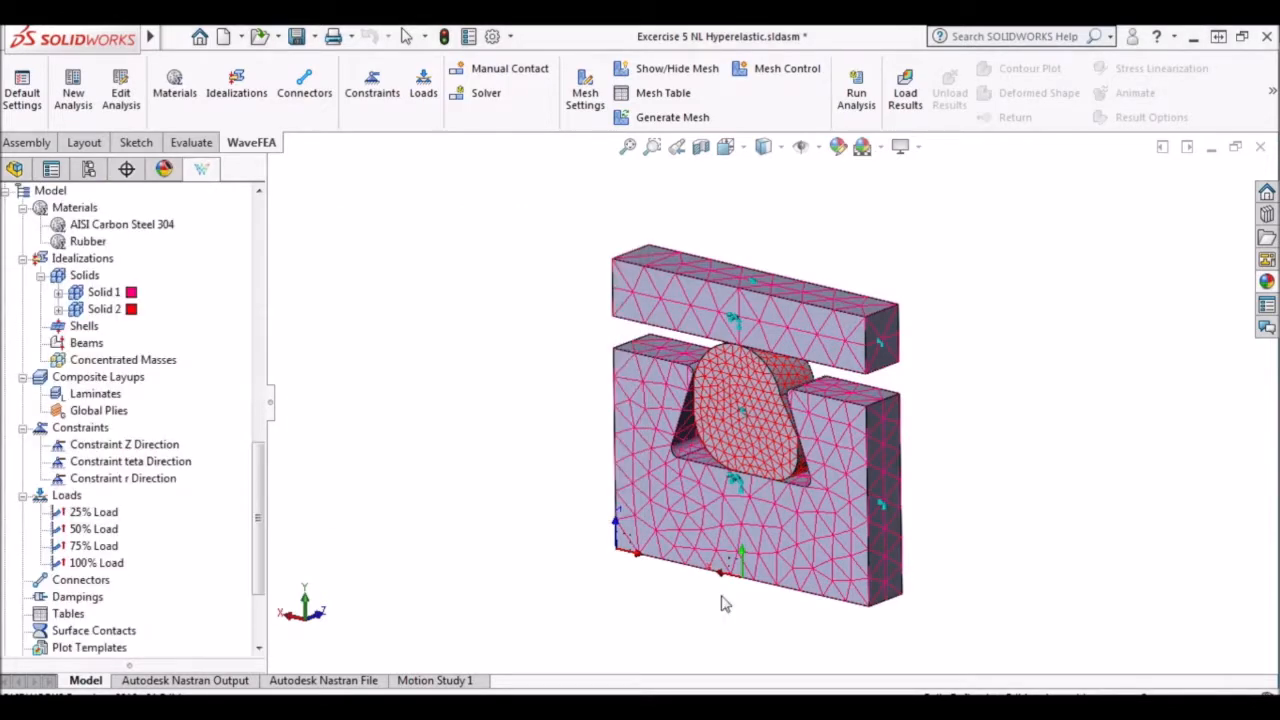
# Start a manual surface contact with the top plate's lower face as master and the groove part's two upper faces as slaves.
pyautogui.click(497, 76)
pyautogui.moveTo(513, 246); pyautogui.dragTo(355, 89)
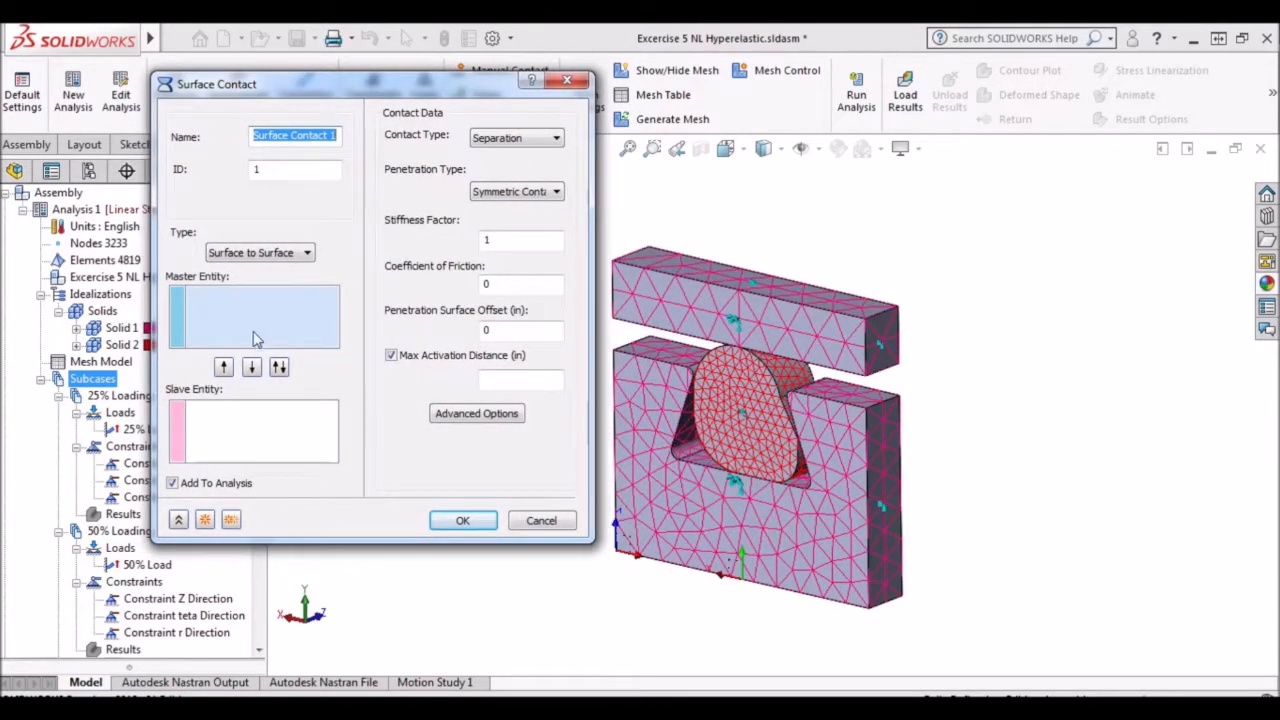
pyautogui.moveTo(1053, 402); pyautogui.dragTo(1038, 270, button='middle')
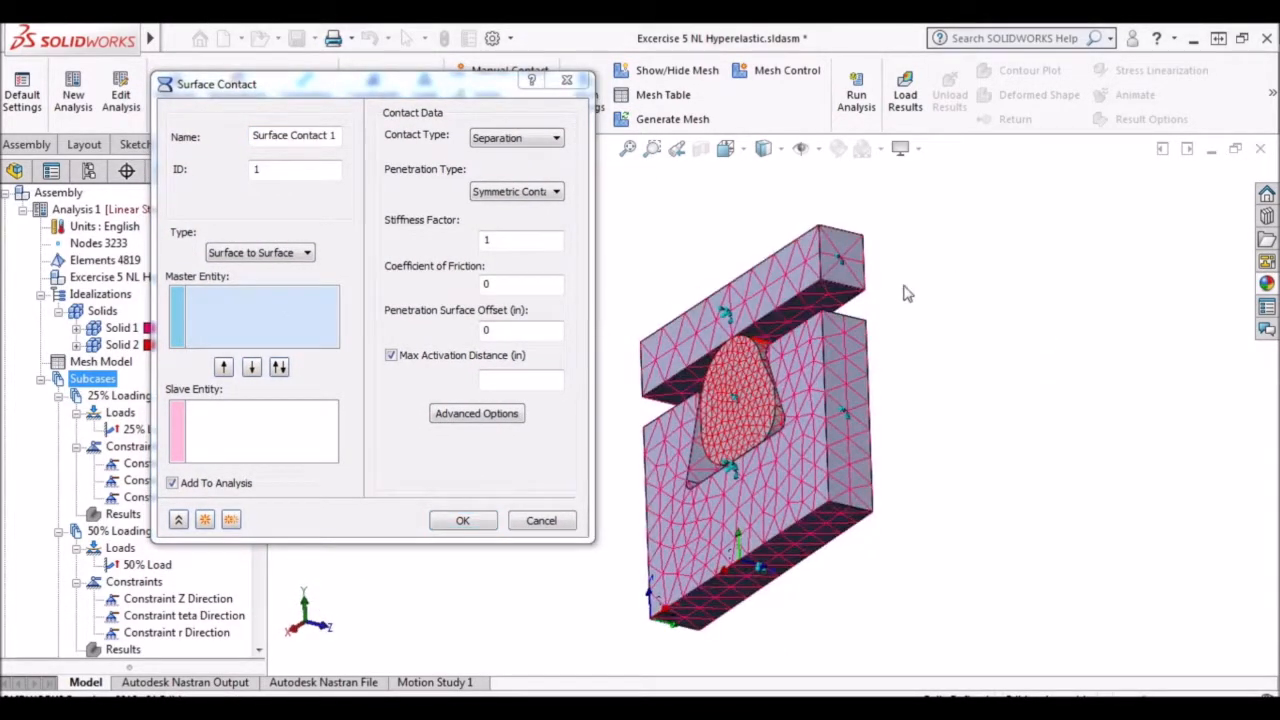
pyautogui.click(822, 305)
pyautogui.click(280, 420)
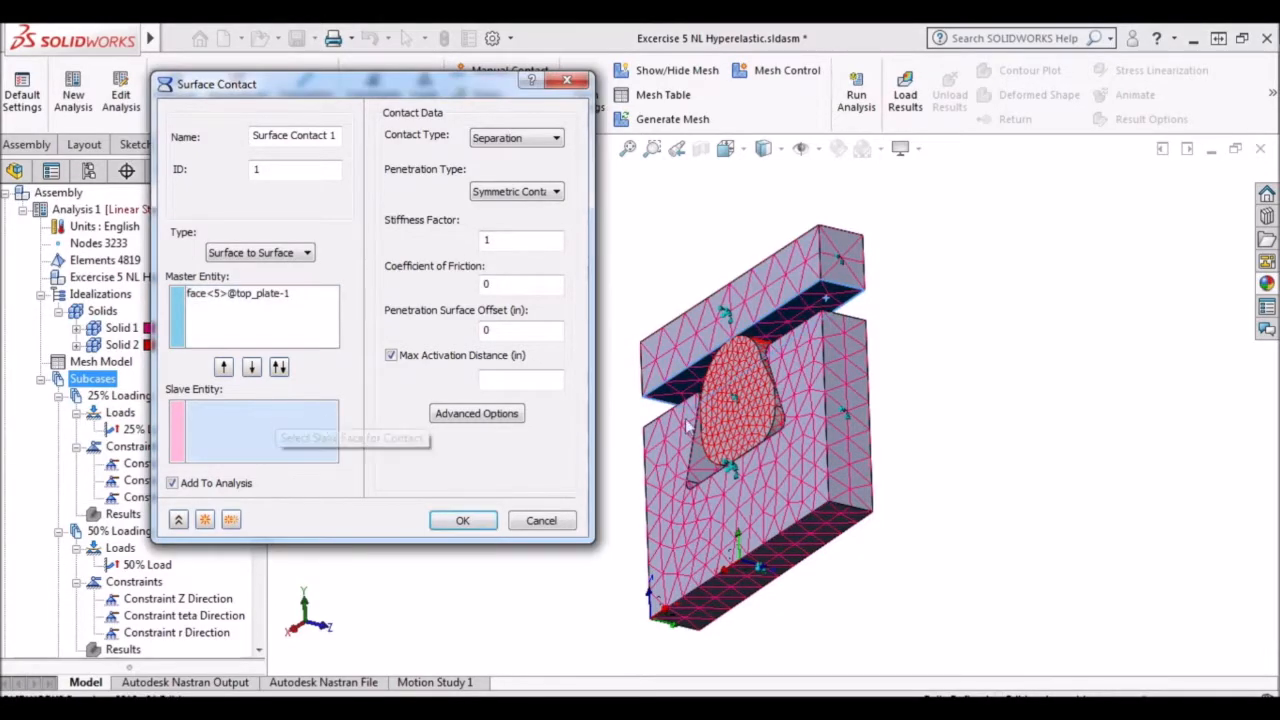
pyautogui.moveTo(960, 360); pyautogui.dragTo(958, 479, button='middle')
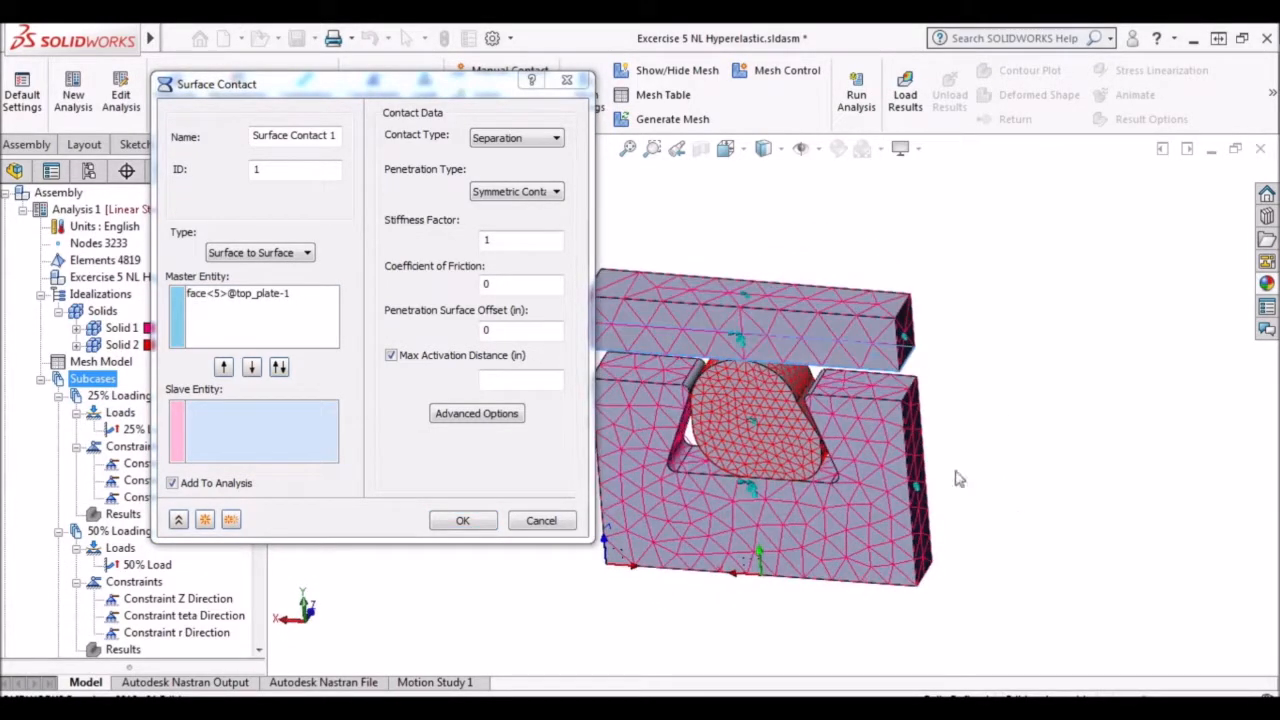
pyautogui.click(880, 388)
pyautogui.click(632, 375)
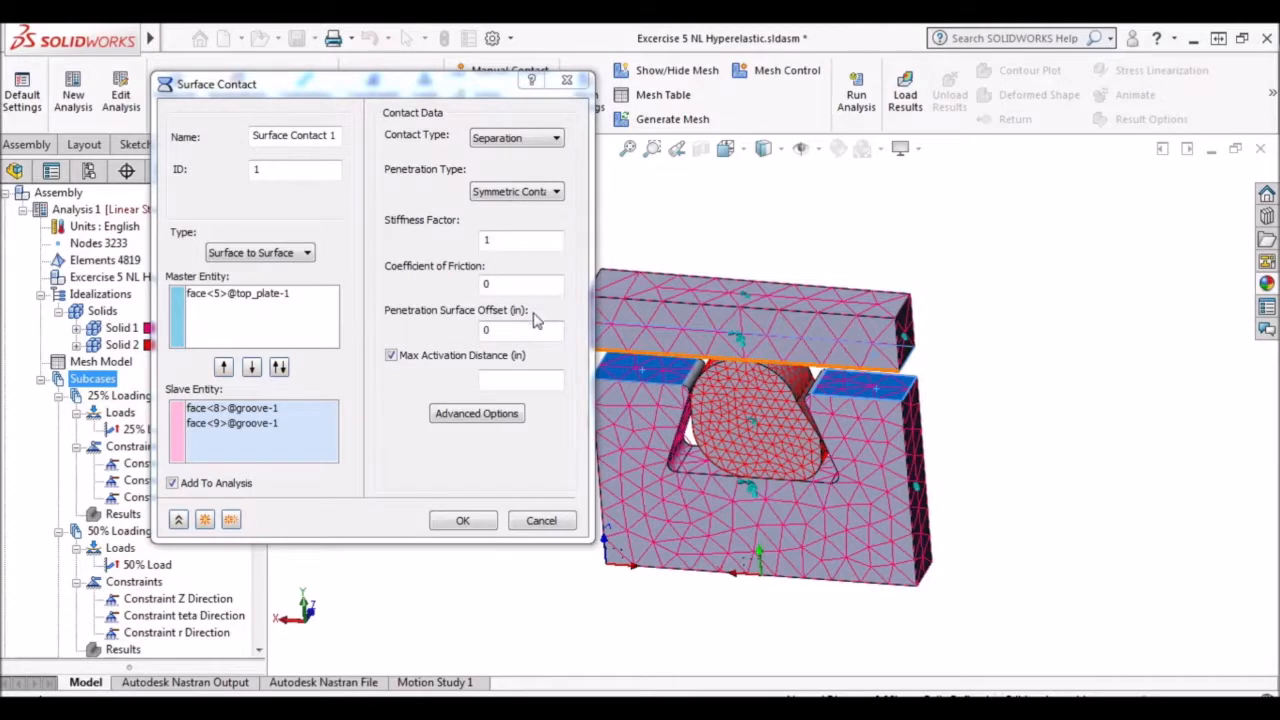
# Set the contact's max activation distance to 0.1 in and add it, keeping its settings for a second contact.
pyautogui.click(531, 377)
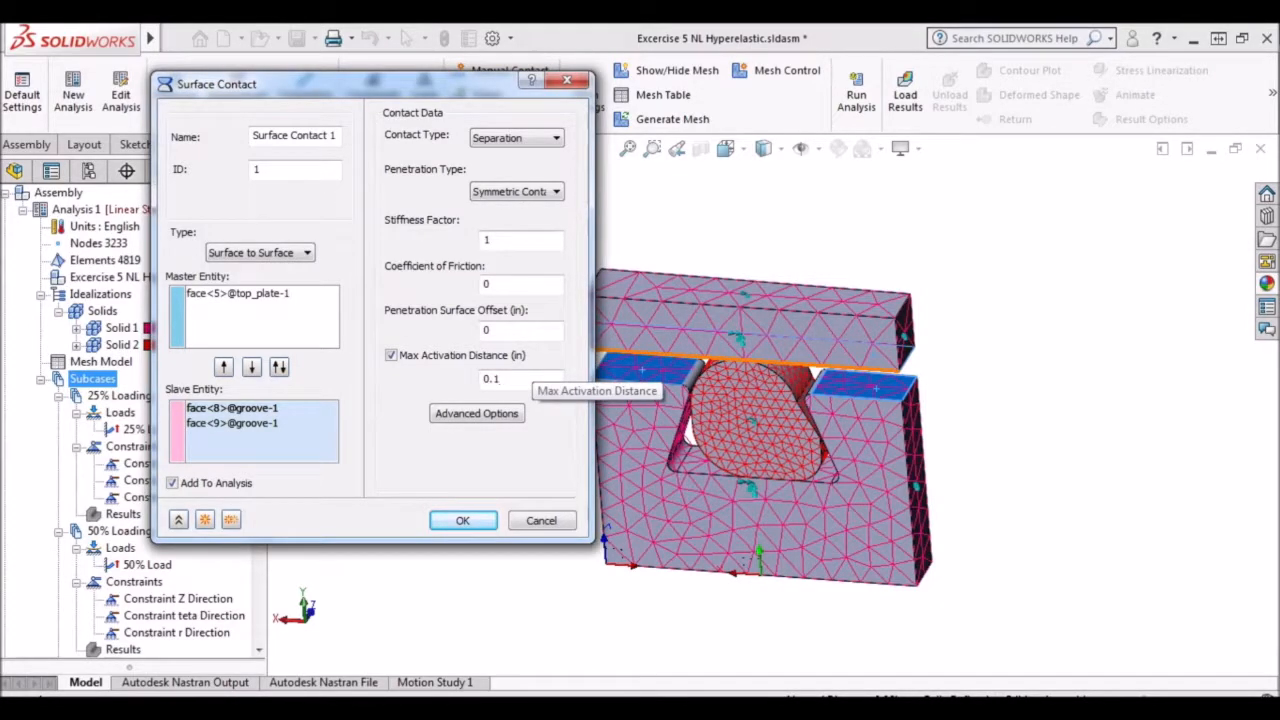
pyautogui.write('0.1')
pyautogui.click(231, 520)
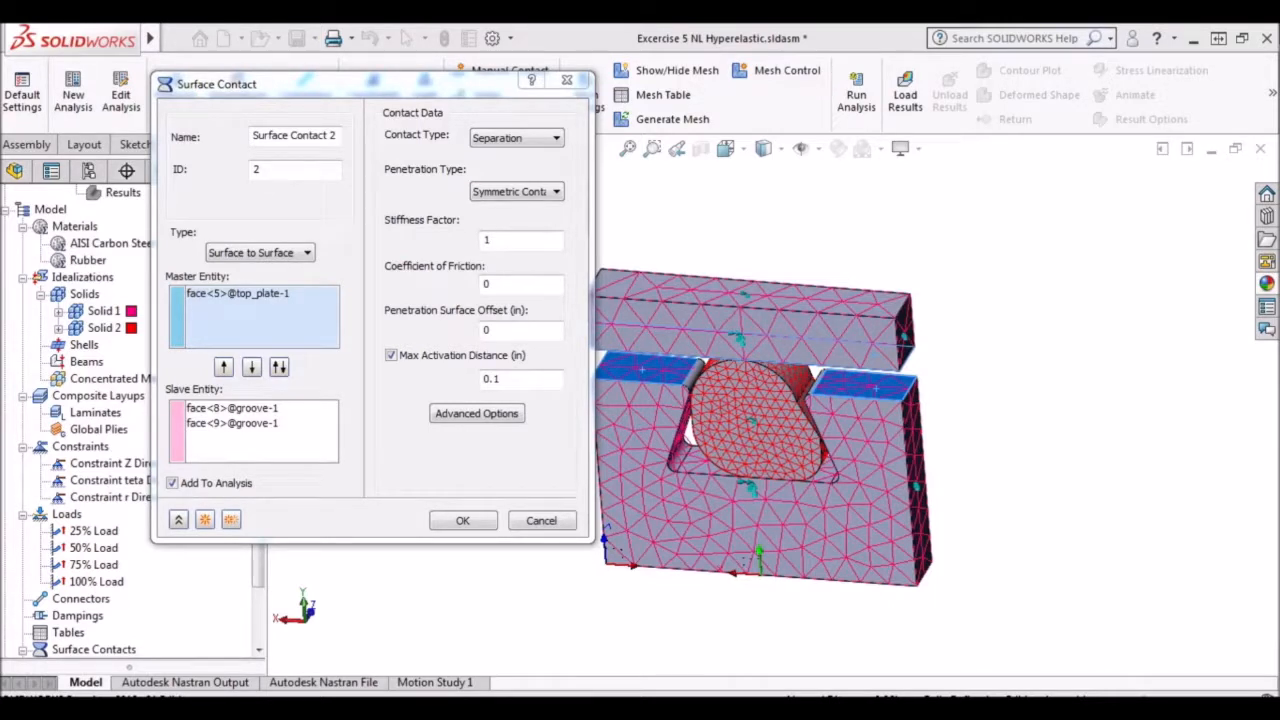
# Replace the second contact's slave faces with the O-ring's upper curved face and add it, keeping its settings for a third contact.
pyautogui.click(268, 424)
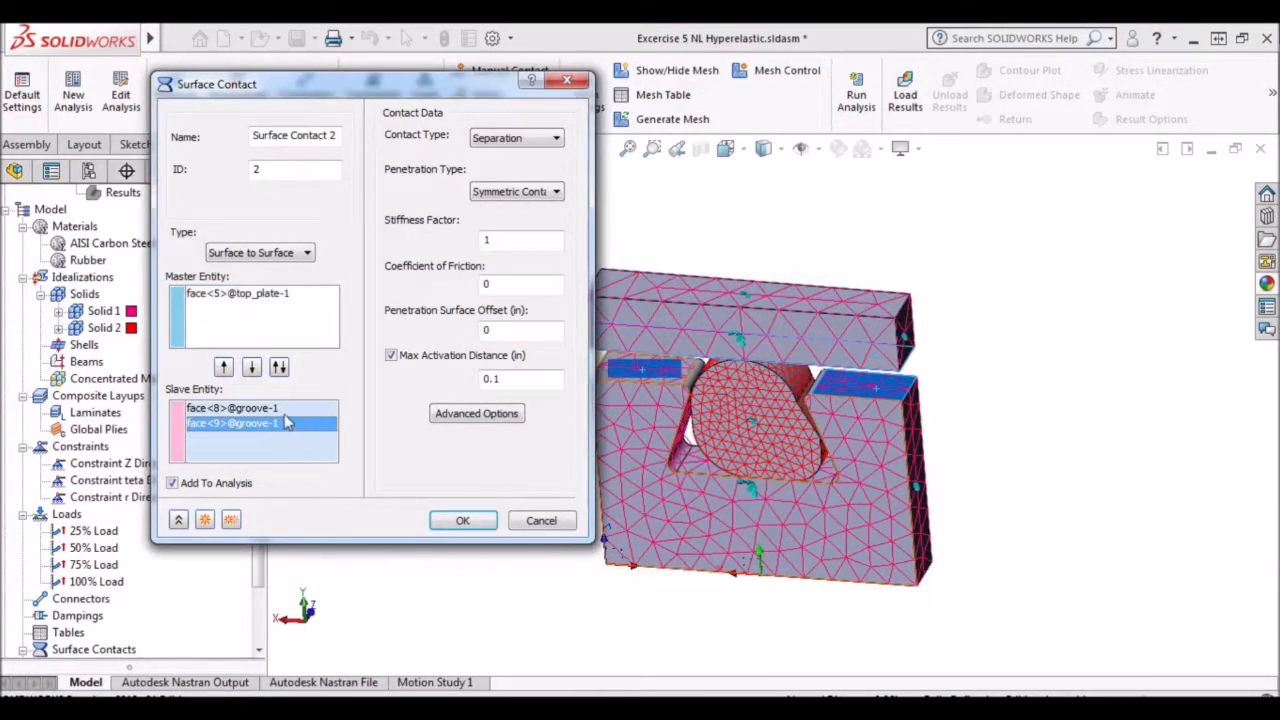
pyautogui.rightClick(270, 425)
pyautogui.click(332, 452)
pyautogui.moveTo(990, 380); pyautogui.dragTo(1042, 341, button='middle')
pyautogui.scroll(5, 768, 396)
pyautogui.click(822, 394)
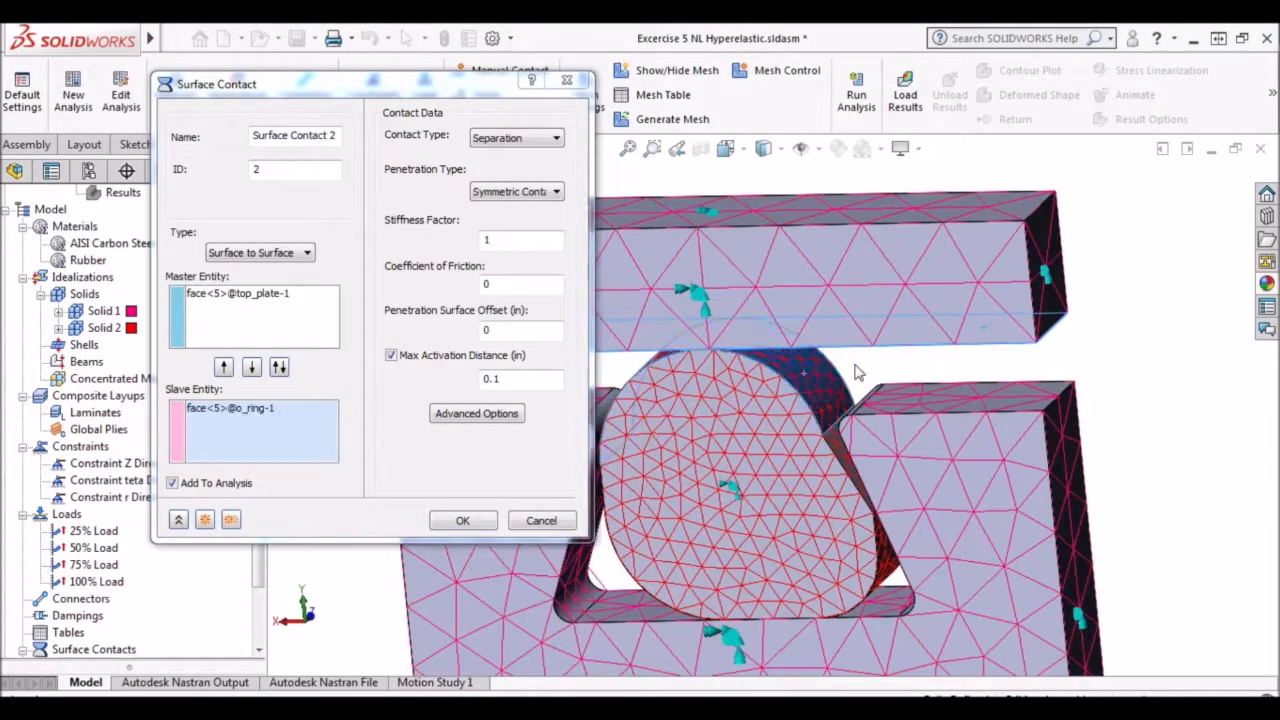
pyautogui.scroll(-1, 862, 374)
pyautogui.moveTo(925, 378); pyautogui.dragTo(932, 380, button='middle')
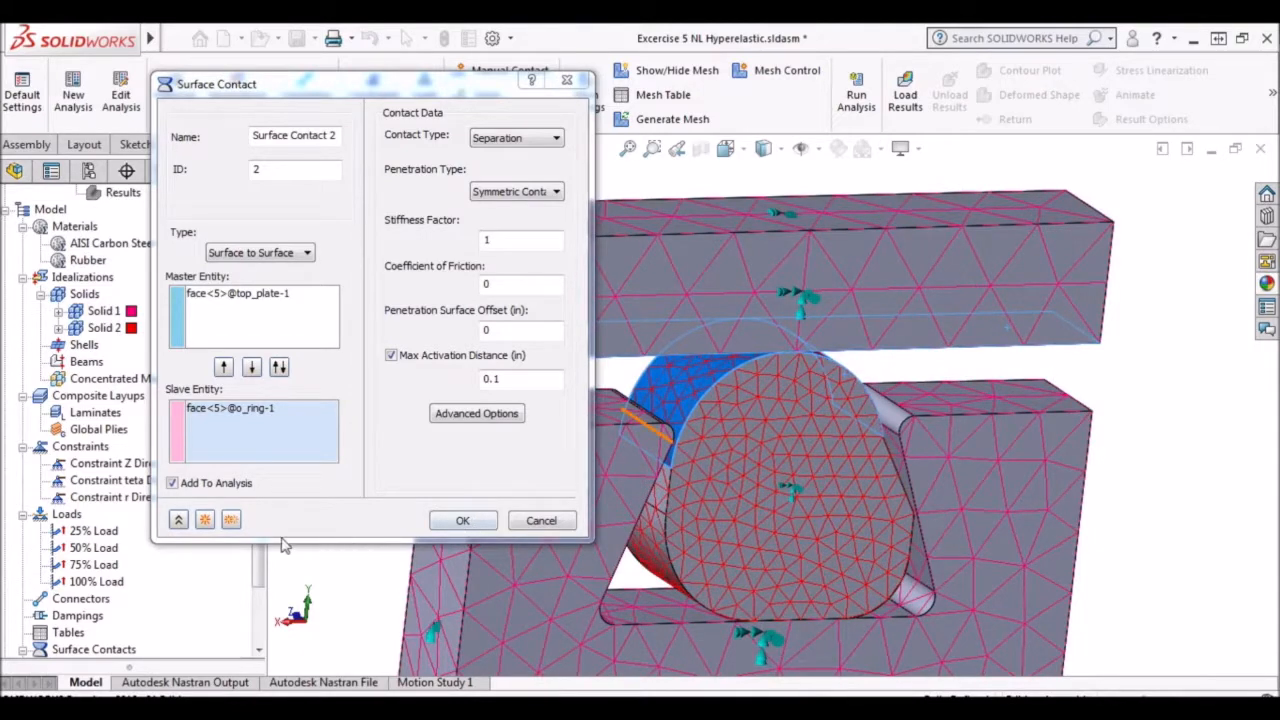
pyautogui.click(231, 520)
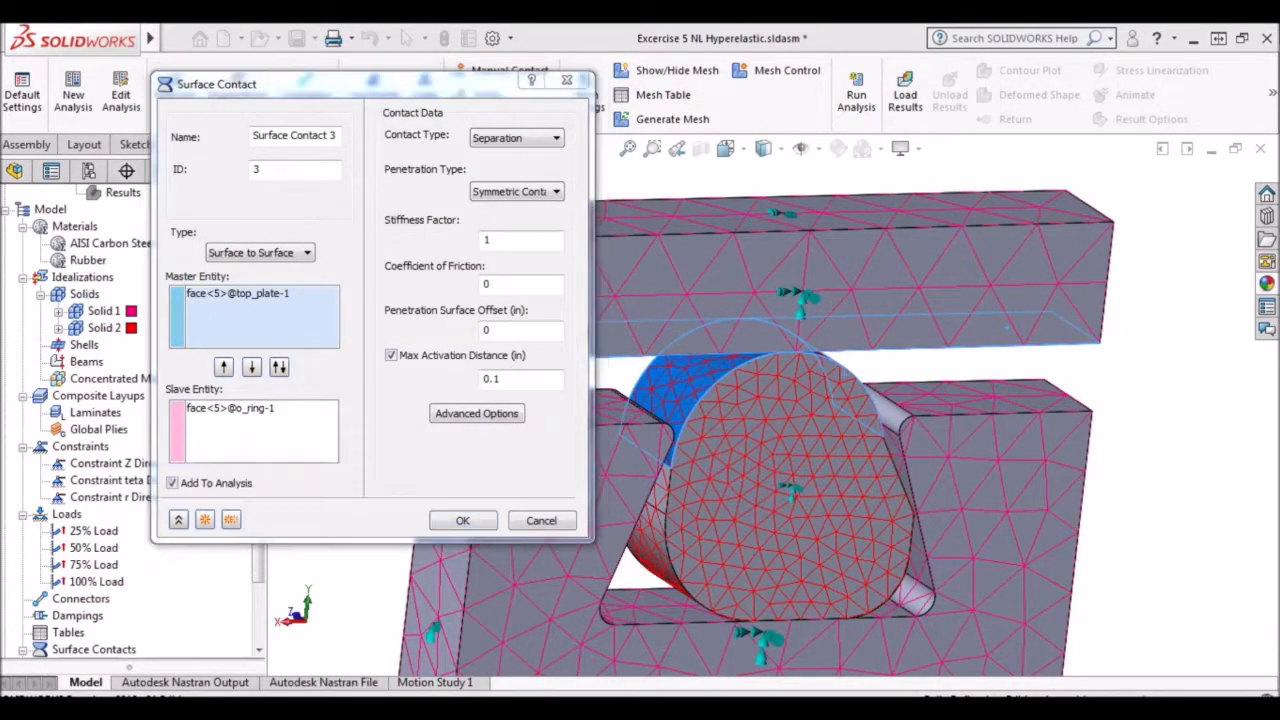
# Replace the third contact's master face with all inner faces of the groove, including its floor, sloped sides and rounded corners.
pyautogui.rightClick(229, 306)
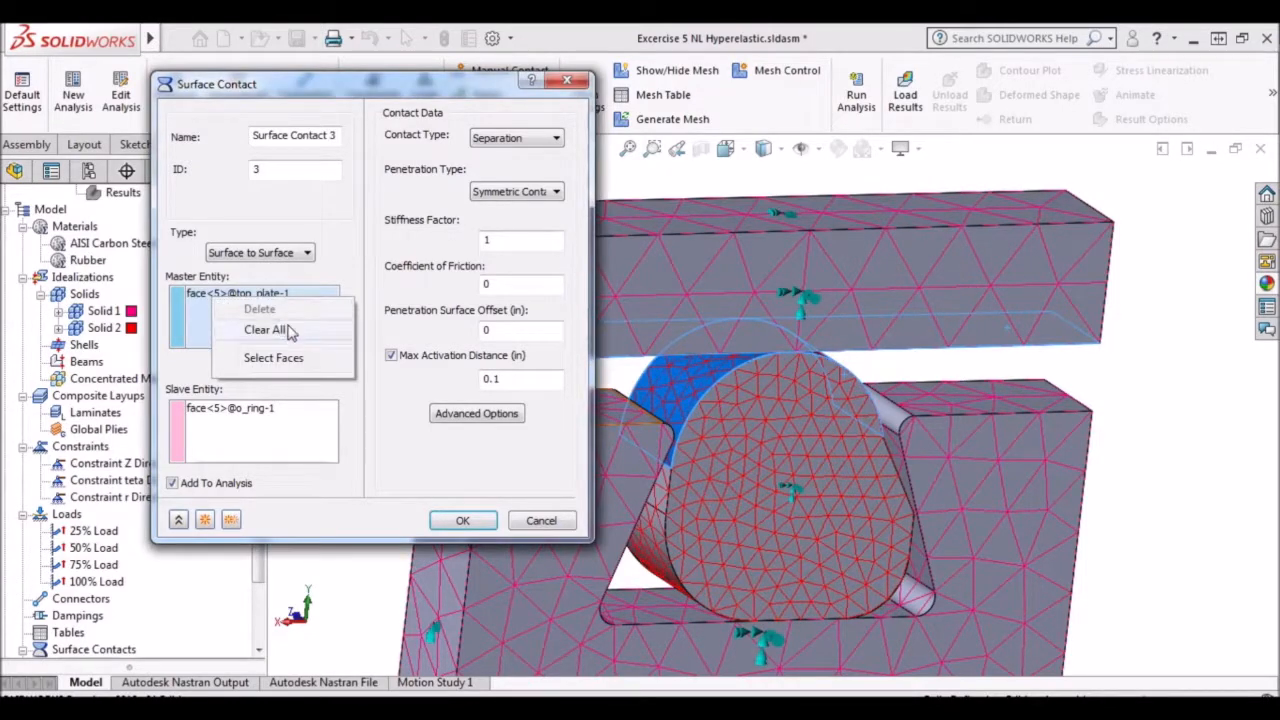
pyautogui.click(263, 329)
pyautogui.click(890, 414)
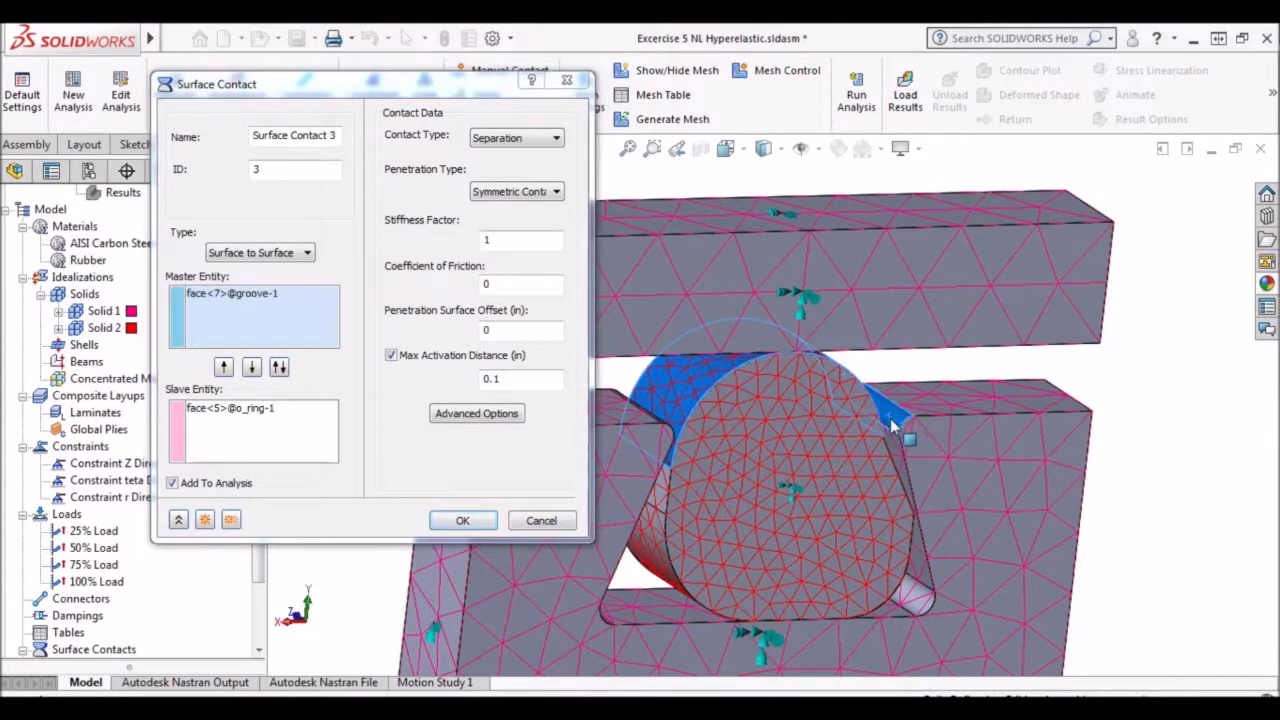
pyautogui.click(910, 545)
pyautogui.click(912, 599)
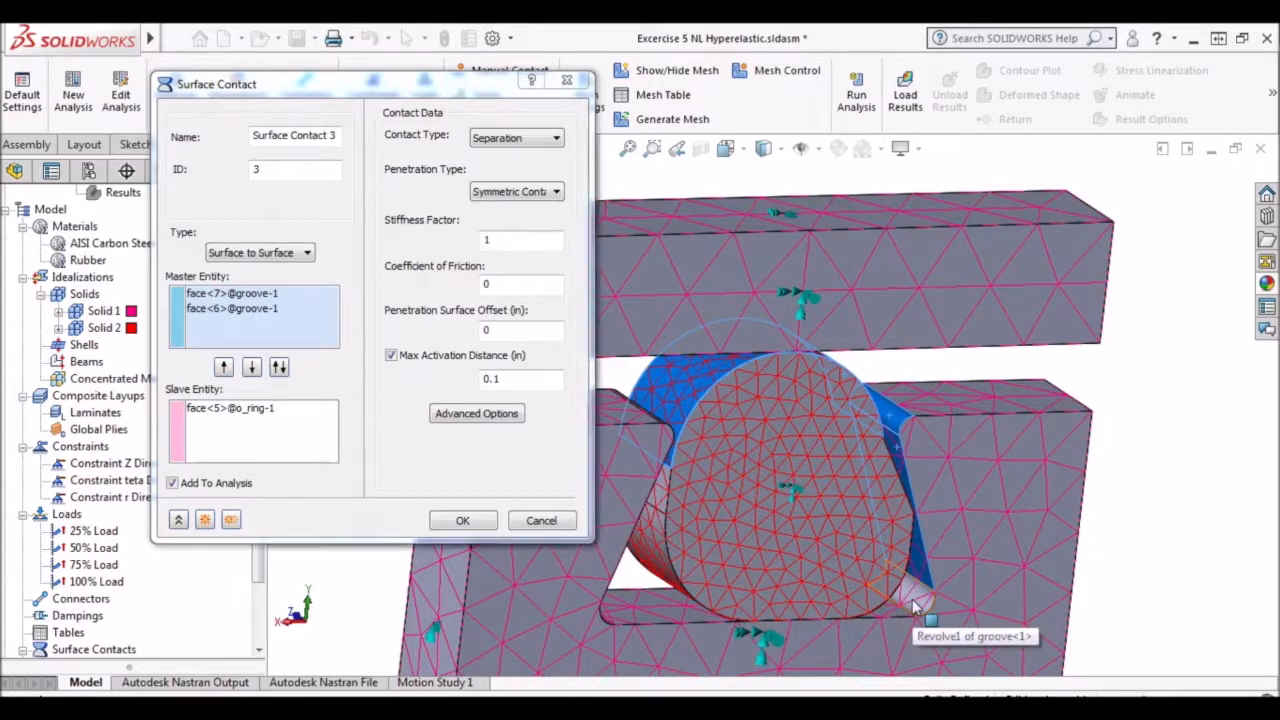
pyautogui.click(891, 603)
pyautogui.moveTo(705, 567); pyautogui.dragTo(640, 570, button='middle')
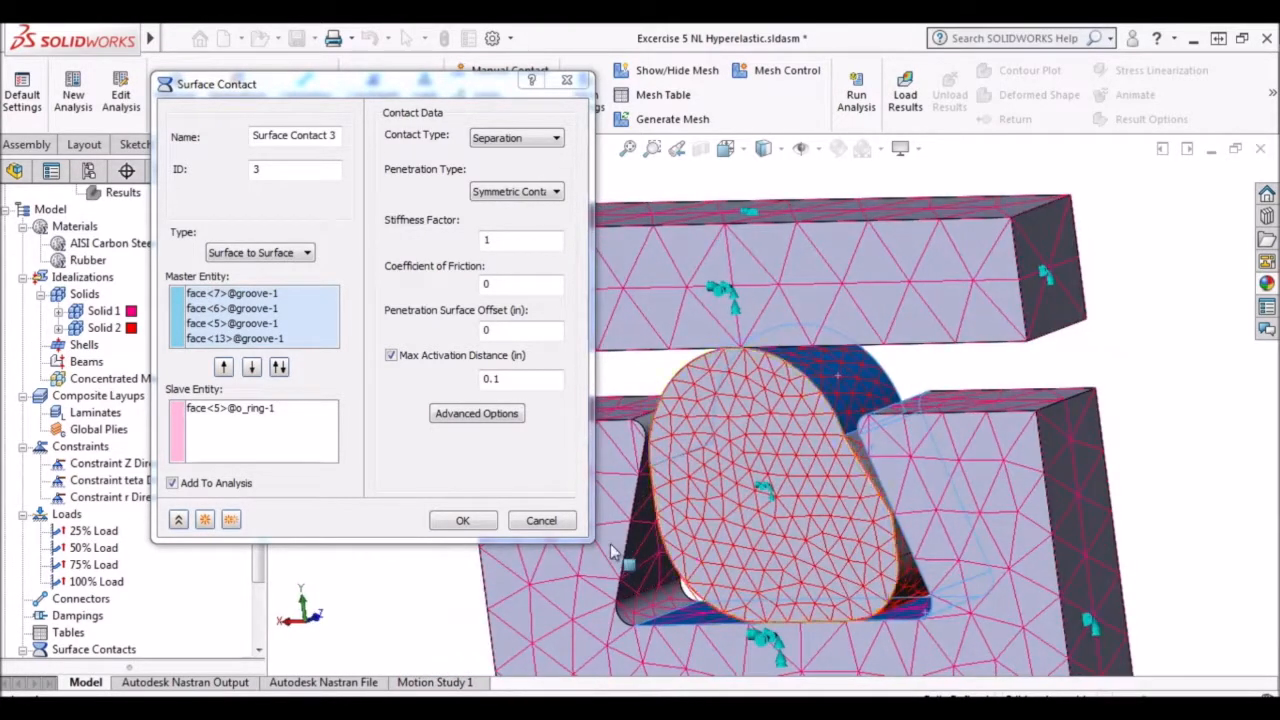
pyautogui.click(665, 600)
pyautogui.click(661, 562)
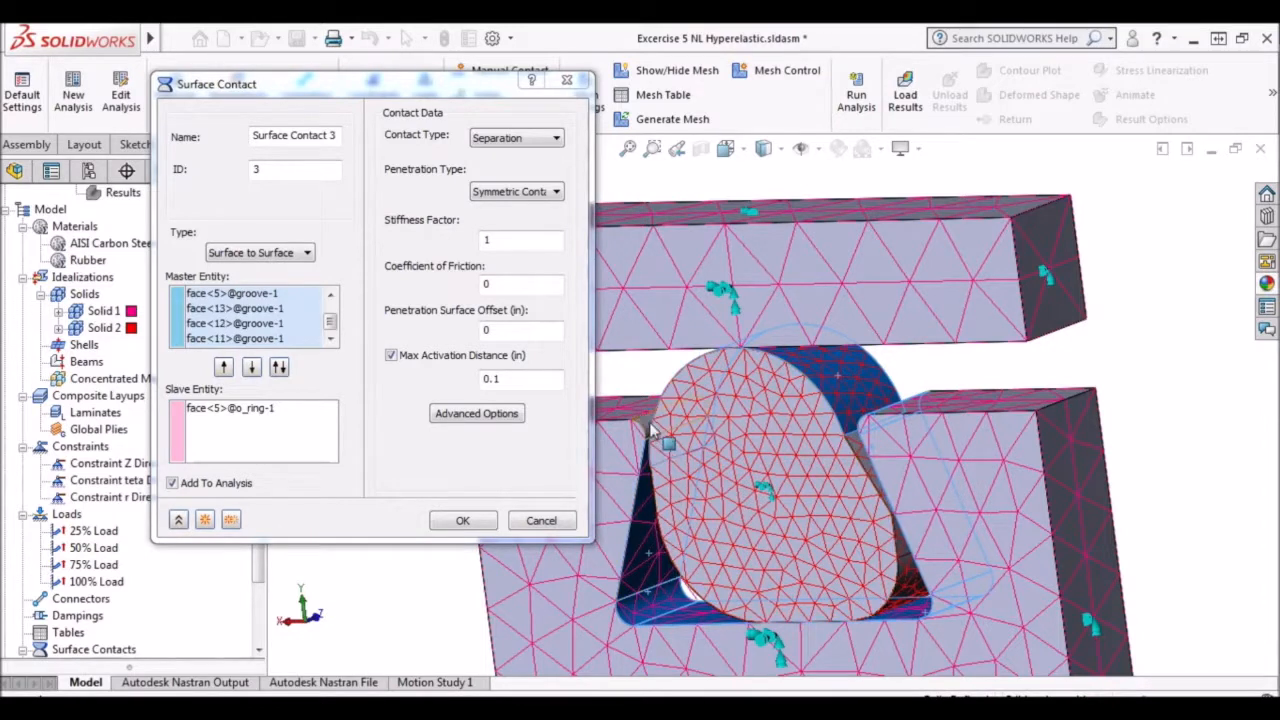
pyautogui.click(648, 451)
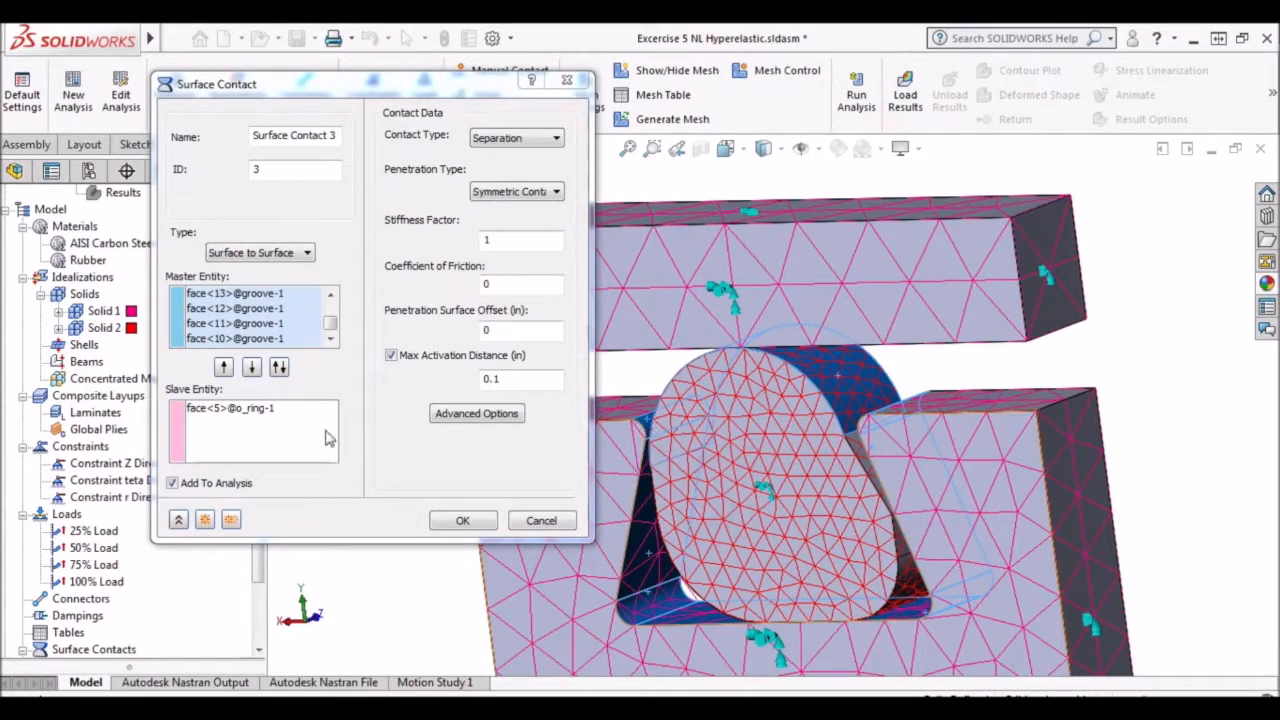
# Clear the third contact's slave faces and pick the three O-ring faces along one side of the groove.
pyautogui.click(295, 434)
pyautogui.rightClick(292, 430)
pyautogui.click(338, 462)
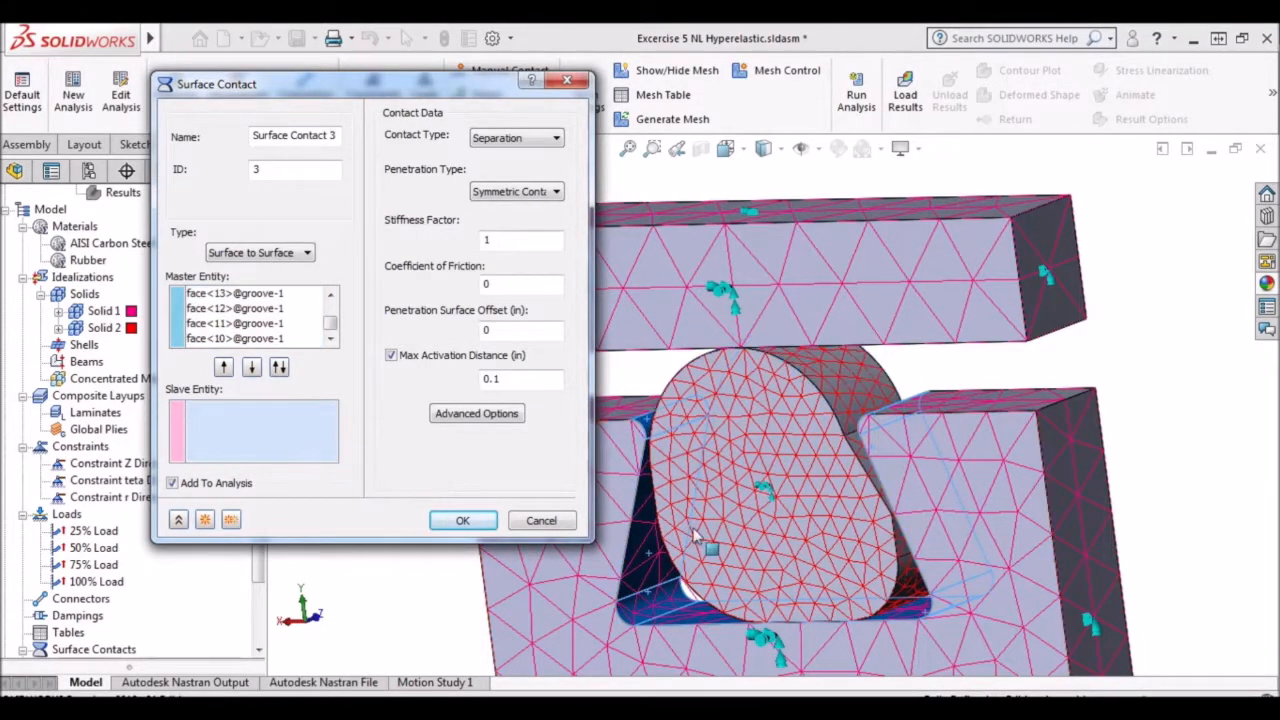
pyautogui.moveTo(971, 507)
pyautogui.mouseDown(button='middle')
pyautogui.moveTo(1048, 476)
pyautogui.moveTo(994, 502)
pyautogui.mouseUp(button='middle')
pyautogui.scroll(-3, 868, 460)
pyautogui.click(842, 463)
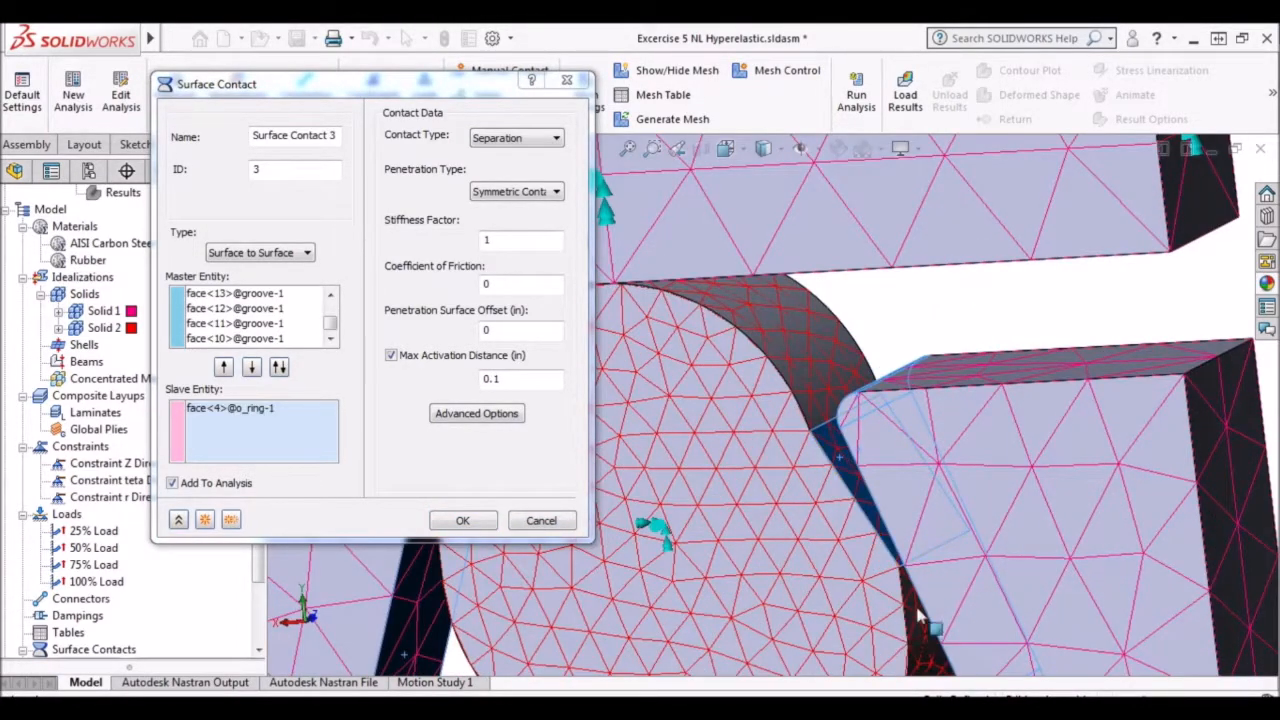
pyautogui.click(928, 638)
pyautogui.click(922, 655)
pyautogui.scroll(3, 922, 655)
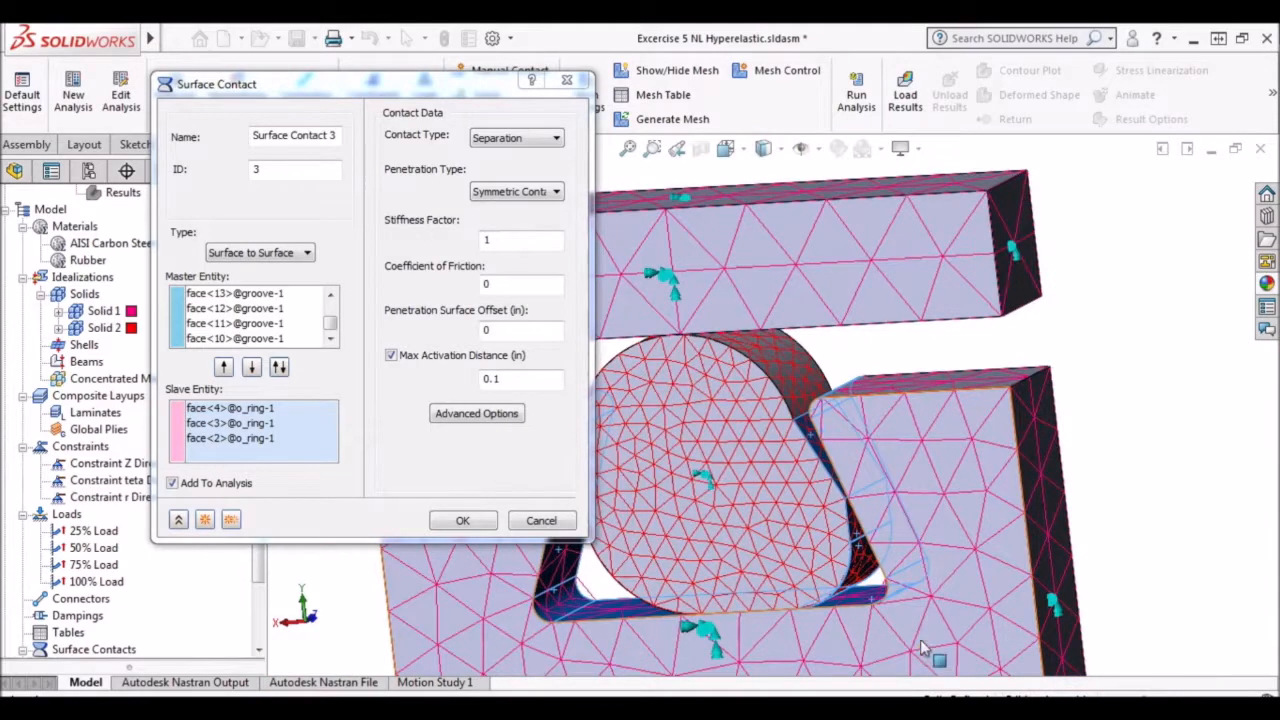
# Add the O-ring's two opposite side faces, its upper face and its hidden bottom face to the contact's slave entities.
pyautogui.moveTo(830, 559); pyautogui.dragTo(800, 555, button='middle')
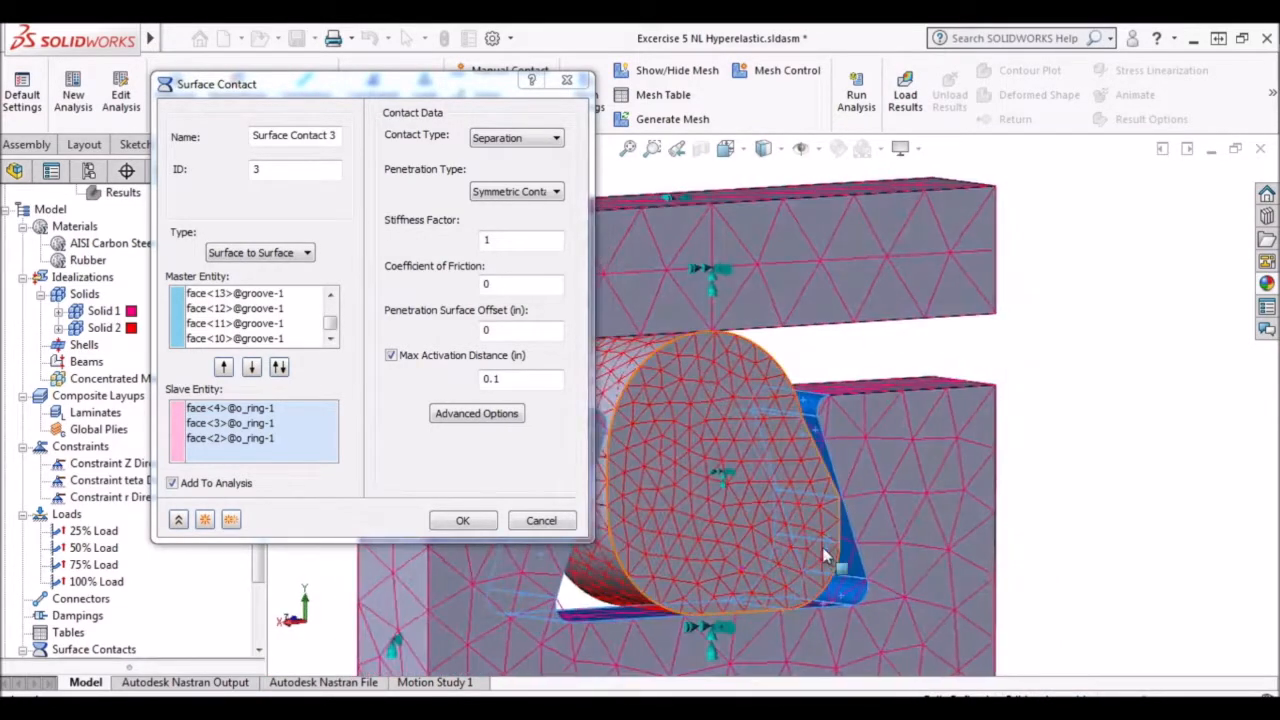
pyautogui.click(624, 512)
pyautogui.click(604, 481)
pyautogui.click(611, 390)
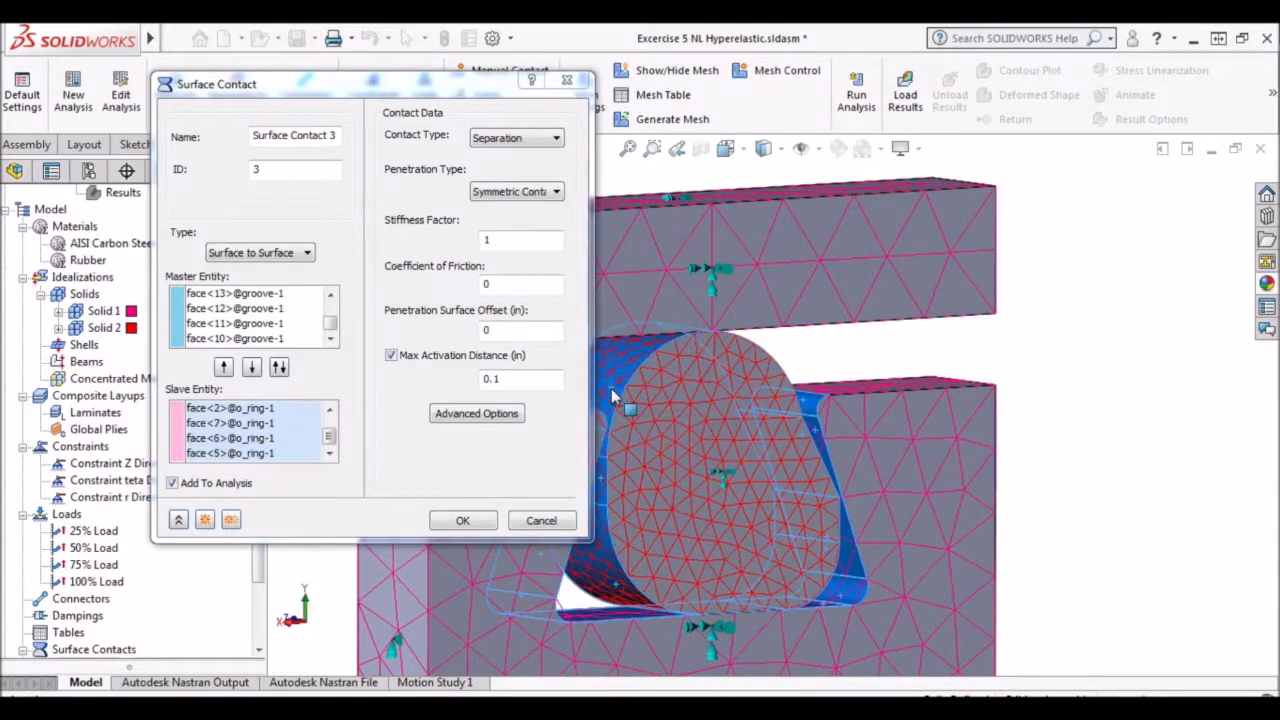
pyautogui.moveTo(1109, 488)
pyautogui.mouseDown(button='middle')
pyautogui.moveTo(1019, 502)
pyautogui.moveTo(1090, 490)
pyautogui.mouseUp(button='middle')
pyautogui.scroll(-5, 782, 522)
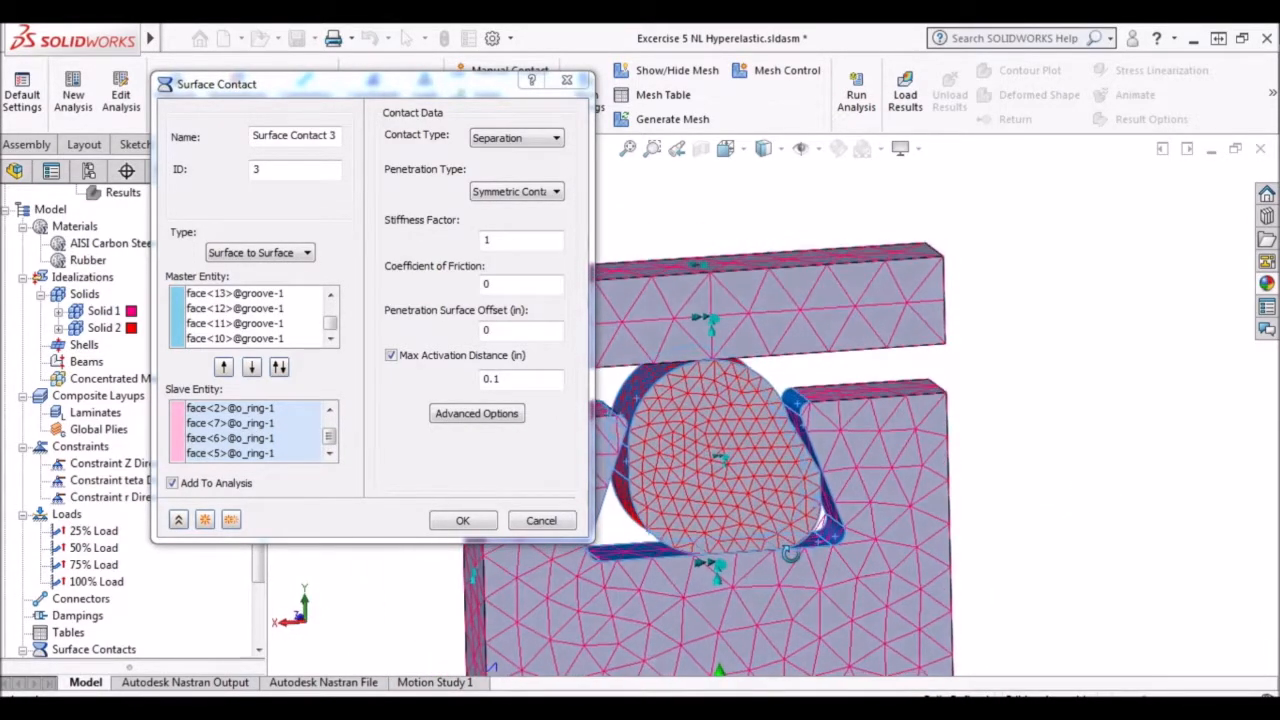
pyautogui.rightClick(728, 505)
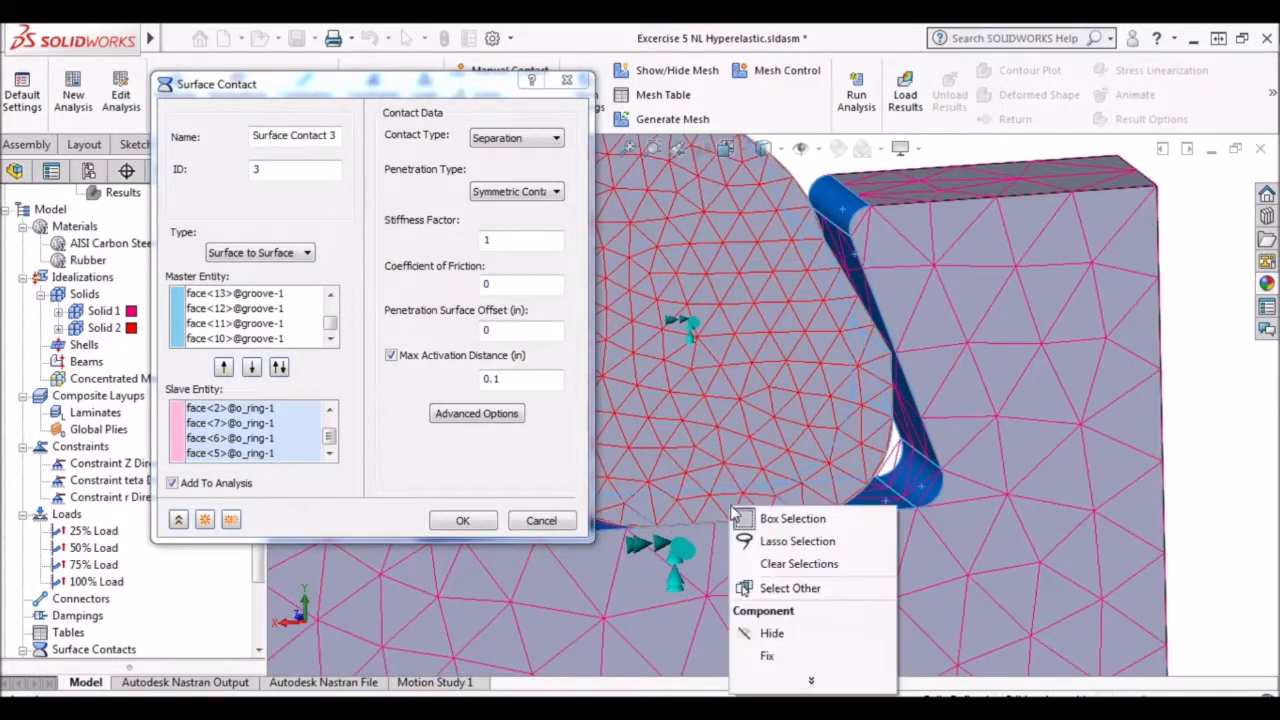
pyautogui.click(786, 588)
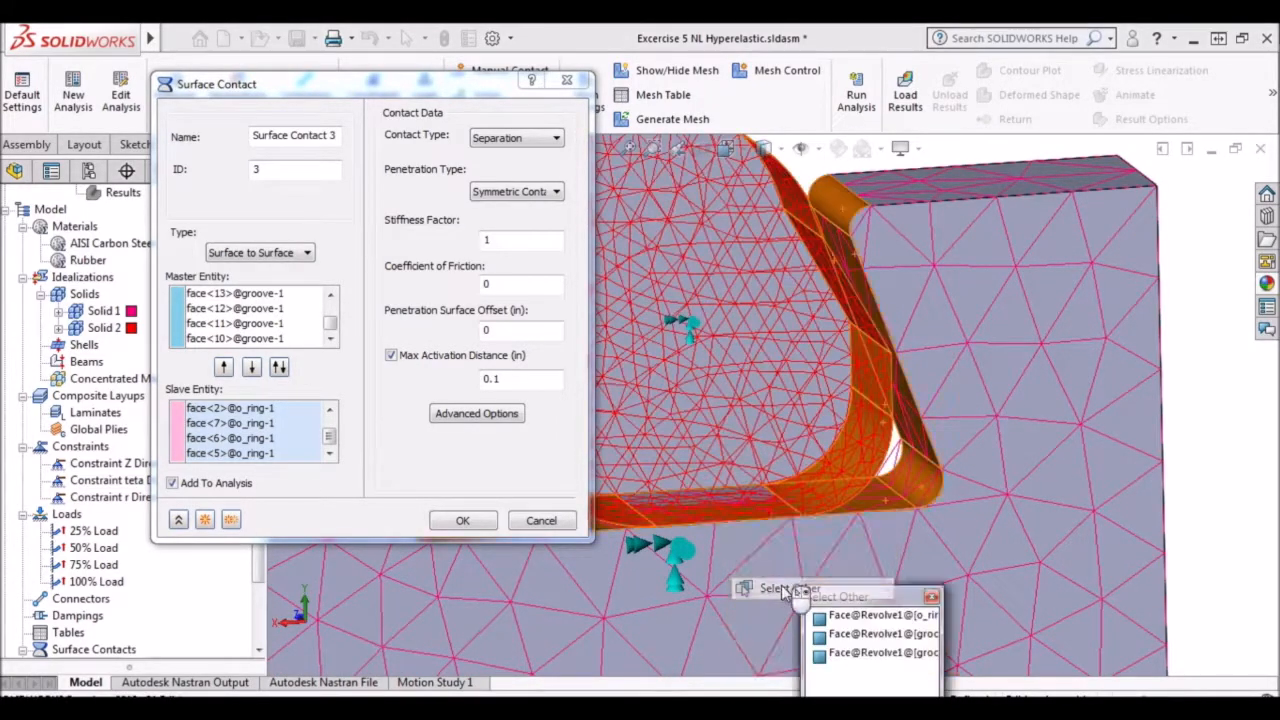
pyautogui.click(746, 517)
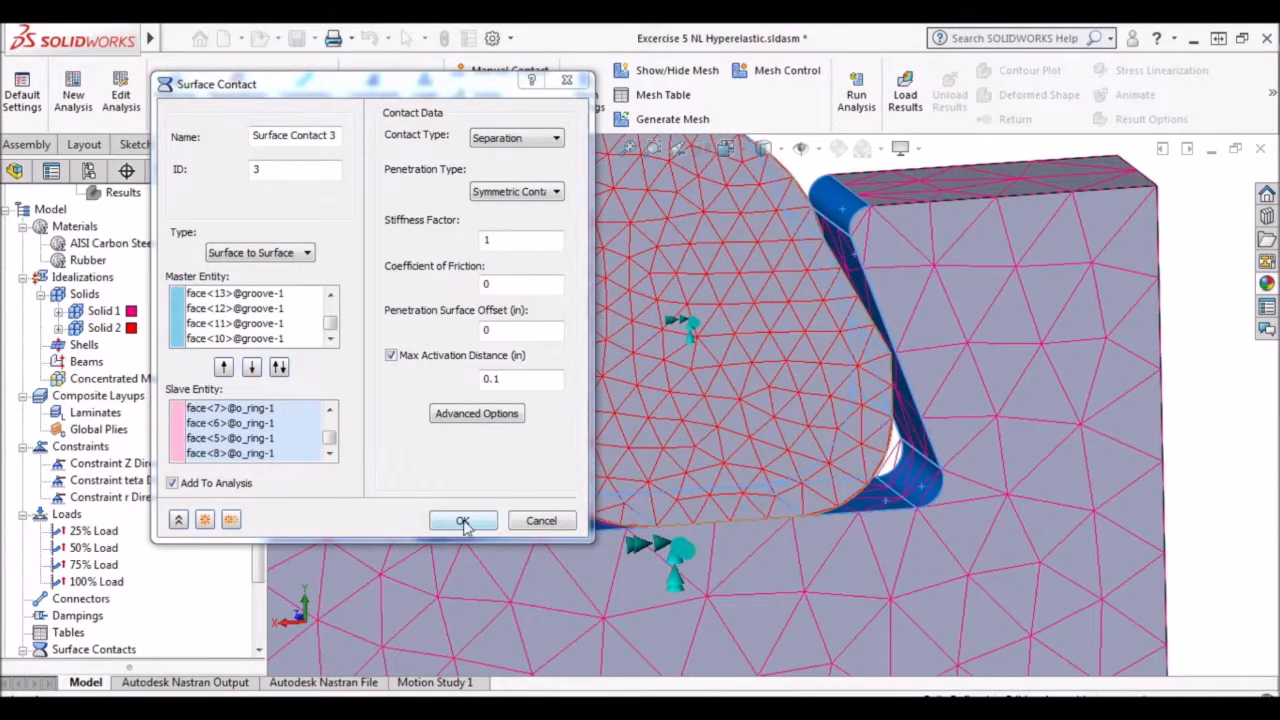
# Set the third contact's max activation distance to 0.07 in and accept the contact.
pyautogui.click(505, 379)
pyautogui.press('BackSpace')
pyautogui.write('07')
pyautogui.click(462, 520)
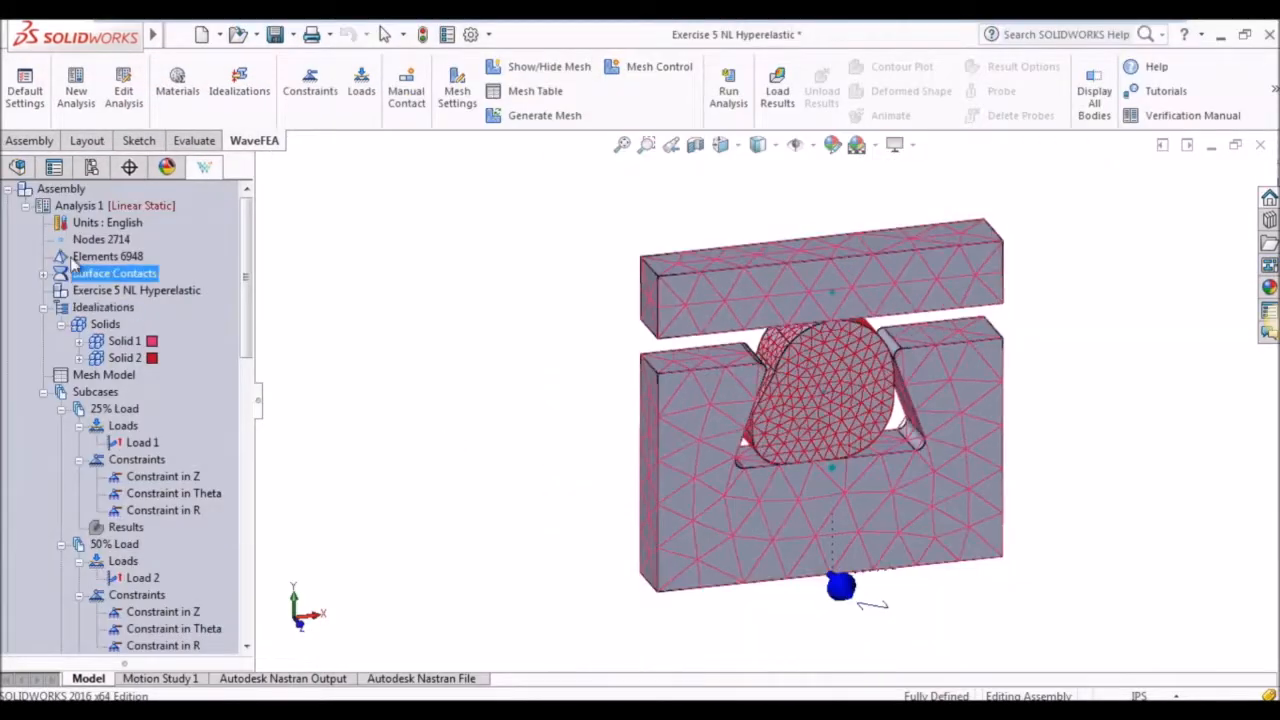
# Change the type of Analysis 1 to Nonlinear Static and review its options.
pyautogui.click(103, 210)
pyautogui.doubleClick(106, 217)
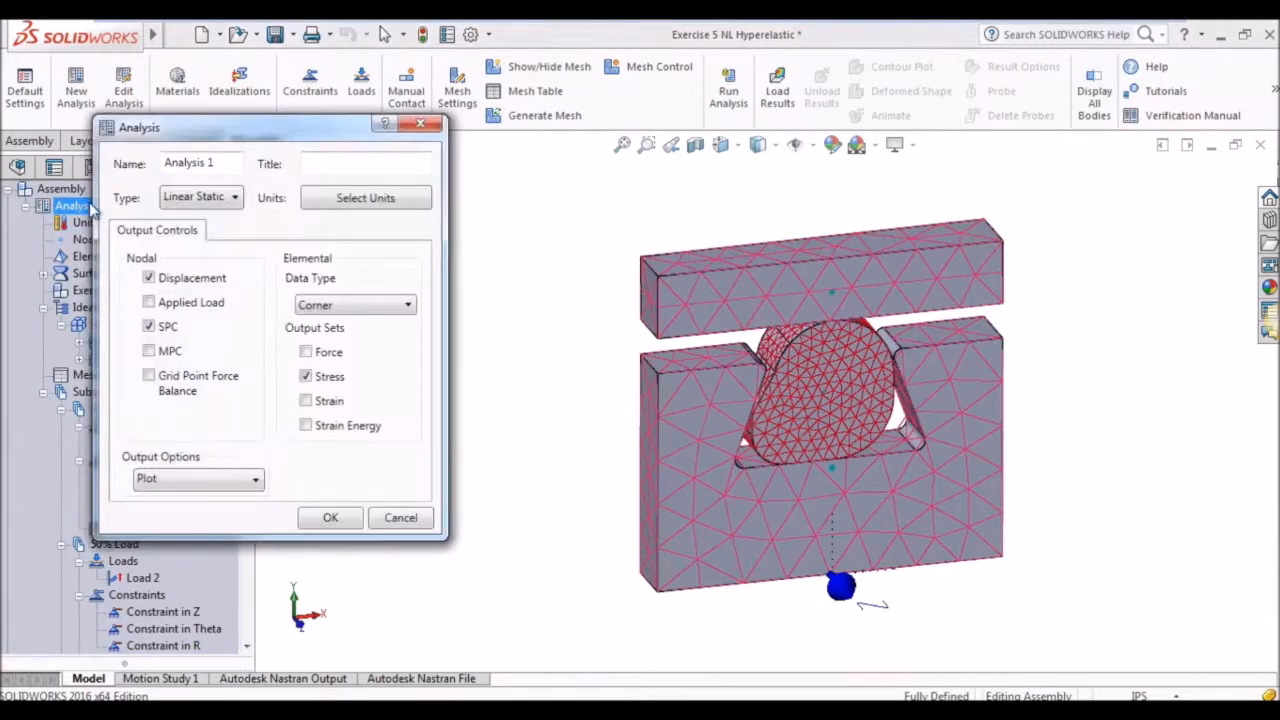
pyautogui.click(192, 200)
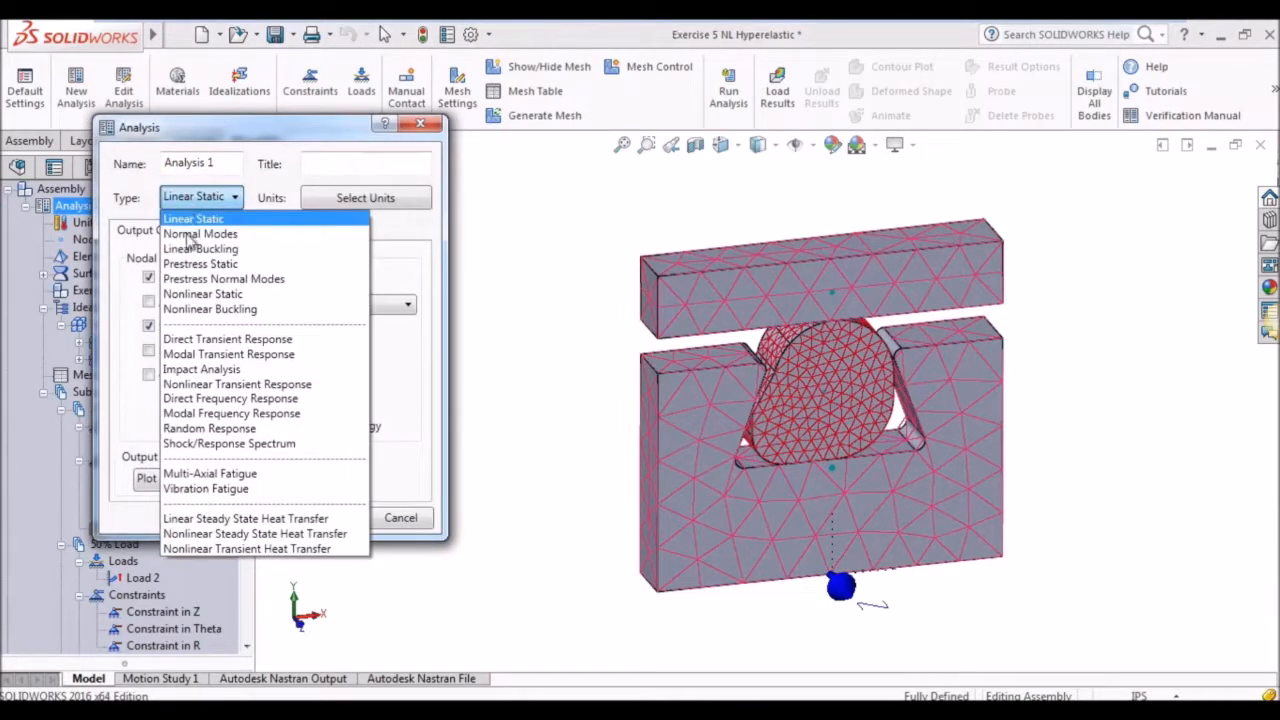
pyautogui.click(196, 296)
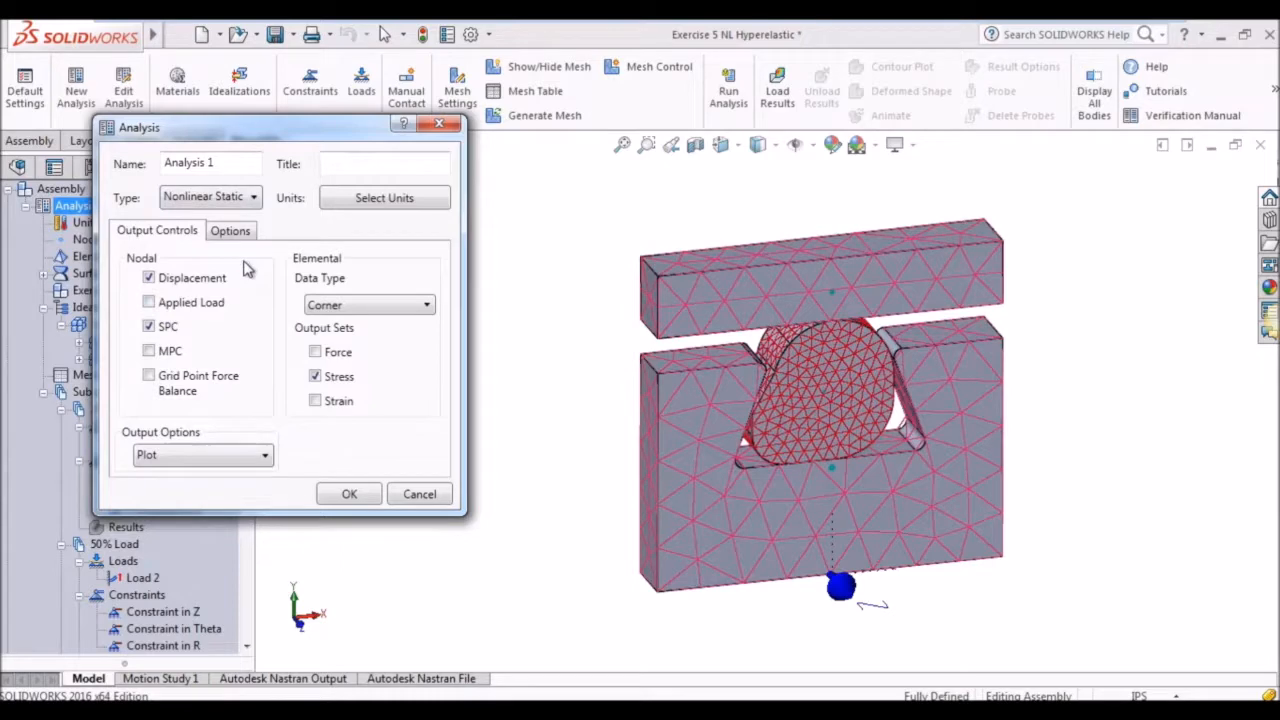
pyautogui.click(232, 233)
pyautogui.click(160, 232)
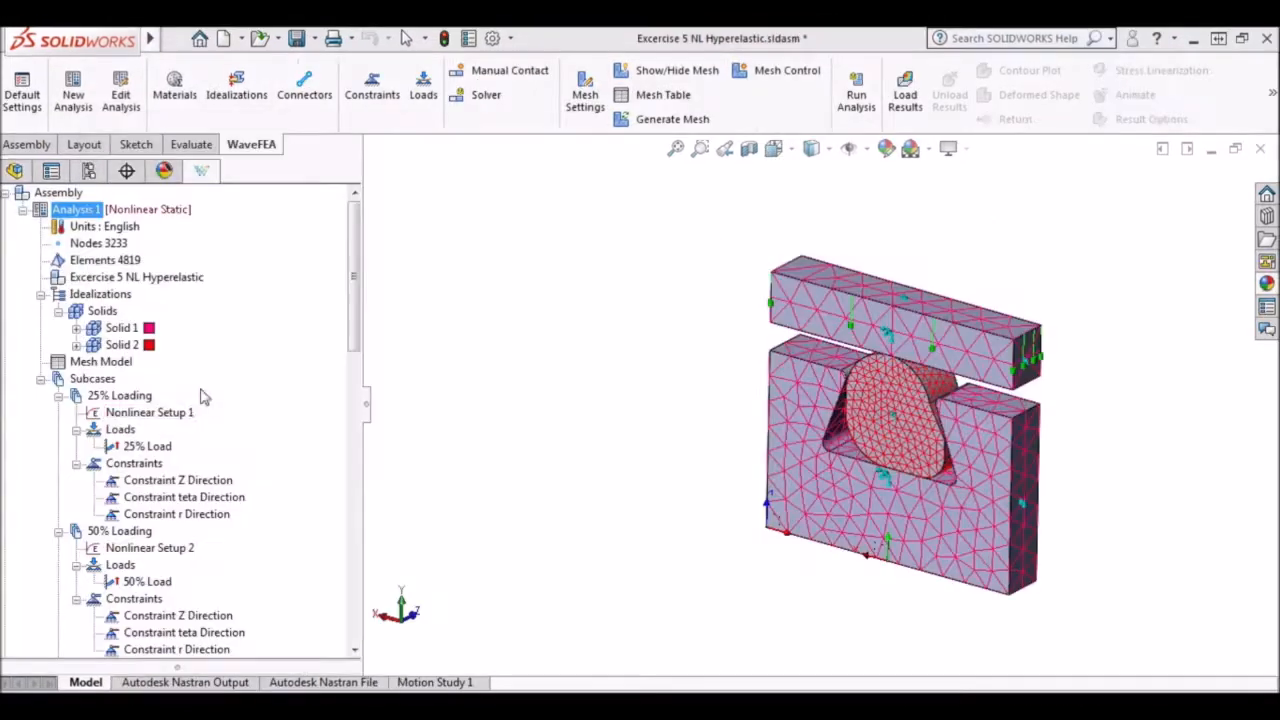
# Configure Nonlinear Setup 1 with 25 increments, intermediate output On and the Work convergence criterion, and accept it.
pyautogui.click(150, 412)
pyautogui.rightClick(165, 414)
pyautogui.click(200, 429)
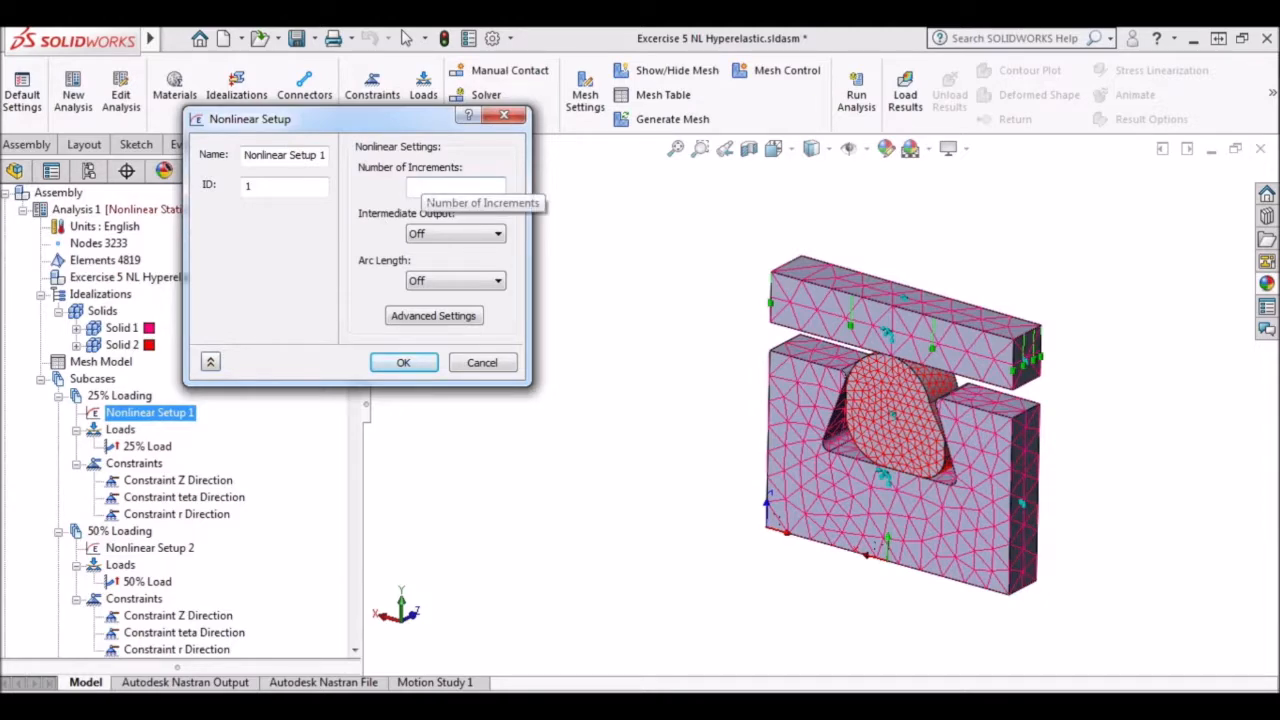
pyautogui.click(489, 234)
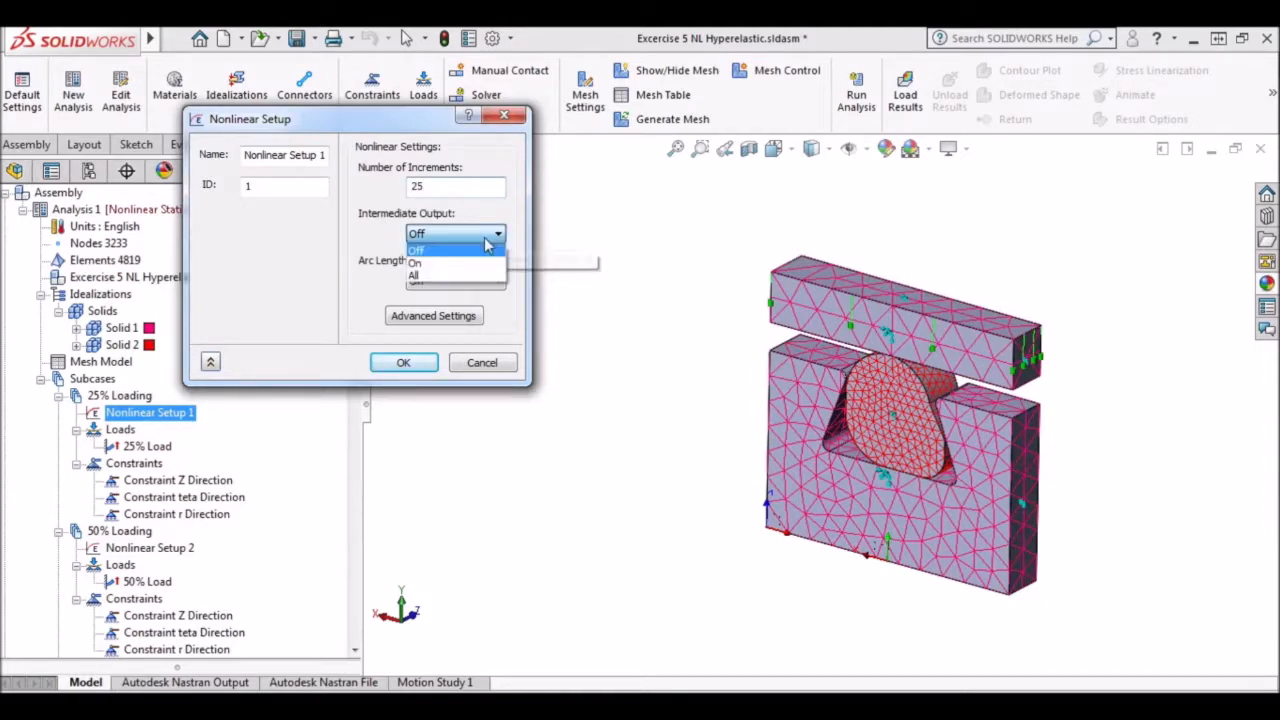
pyautogui.click(455, 270)
pyautogui.click(460, 318)
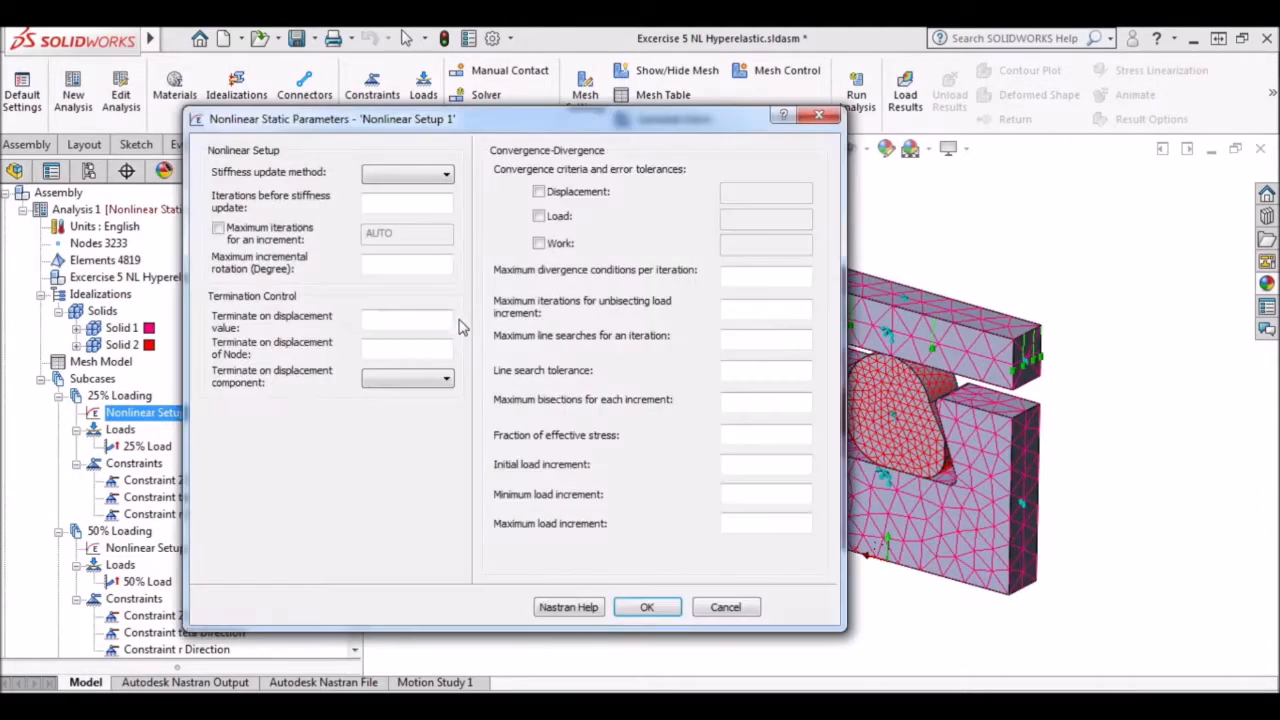
pyautogui.click(539, 244)
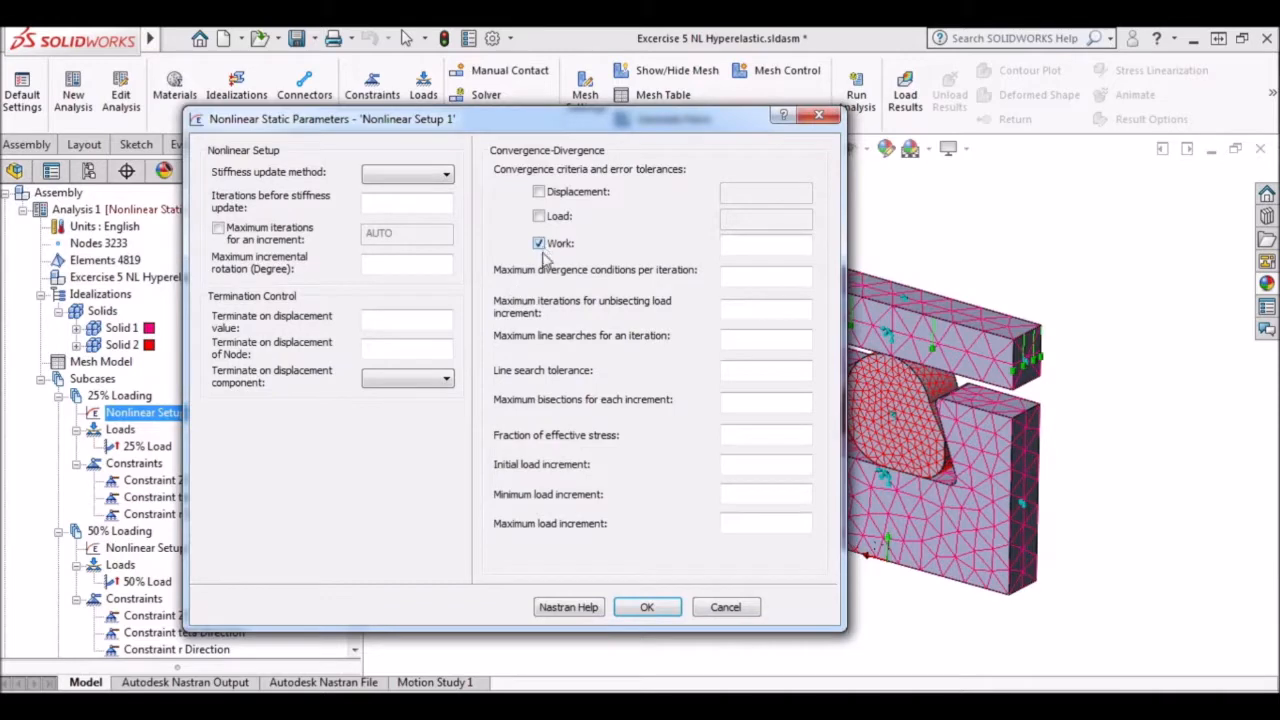
pyautogui.click(649, 606)
pyautogui.click(398, 364)
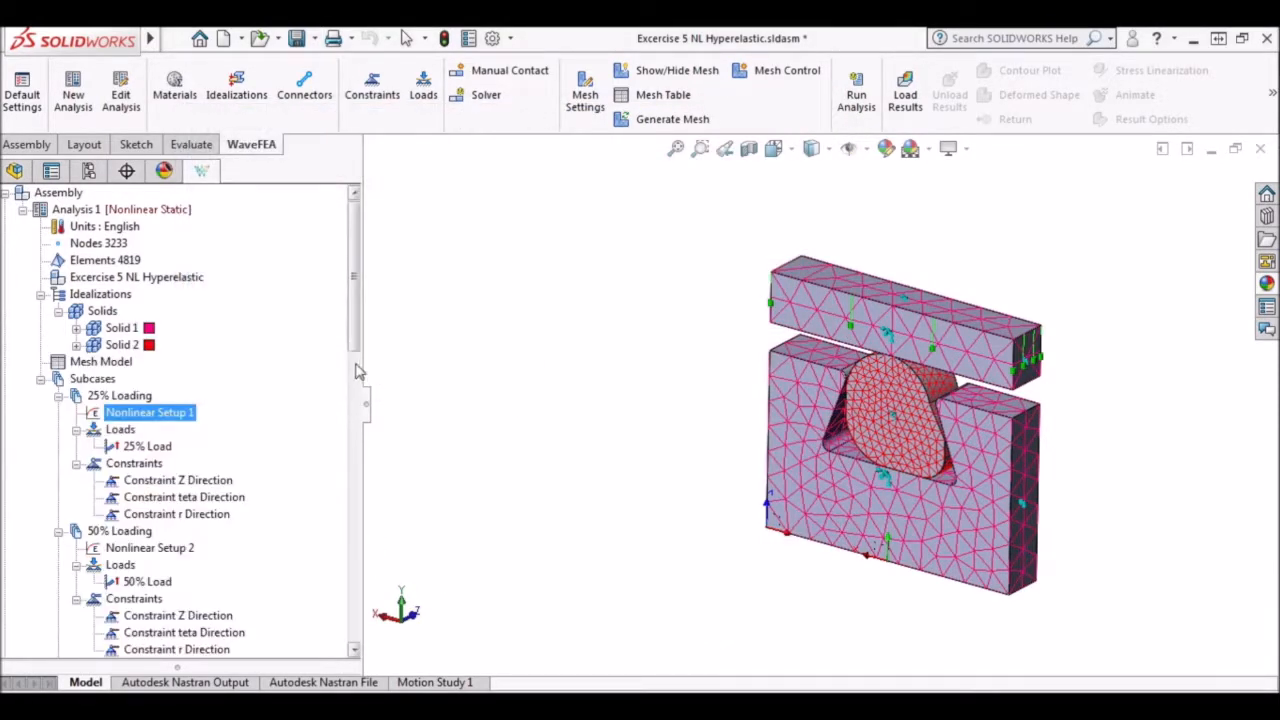
# Configure Nonlinear Setup 2 of the 50% Loading subcase with 25 increments, intermediate output On and the Work convergence criterion.
pyautogui.scroll(-4, 355, 340)
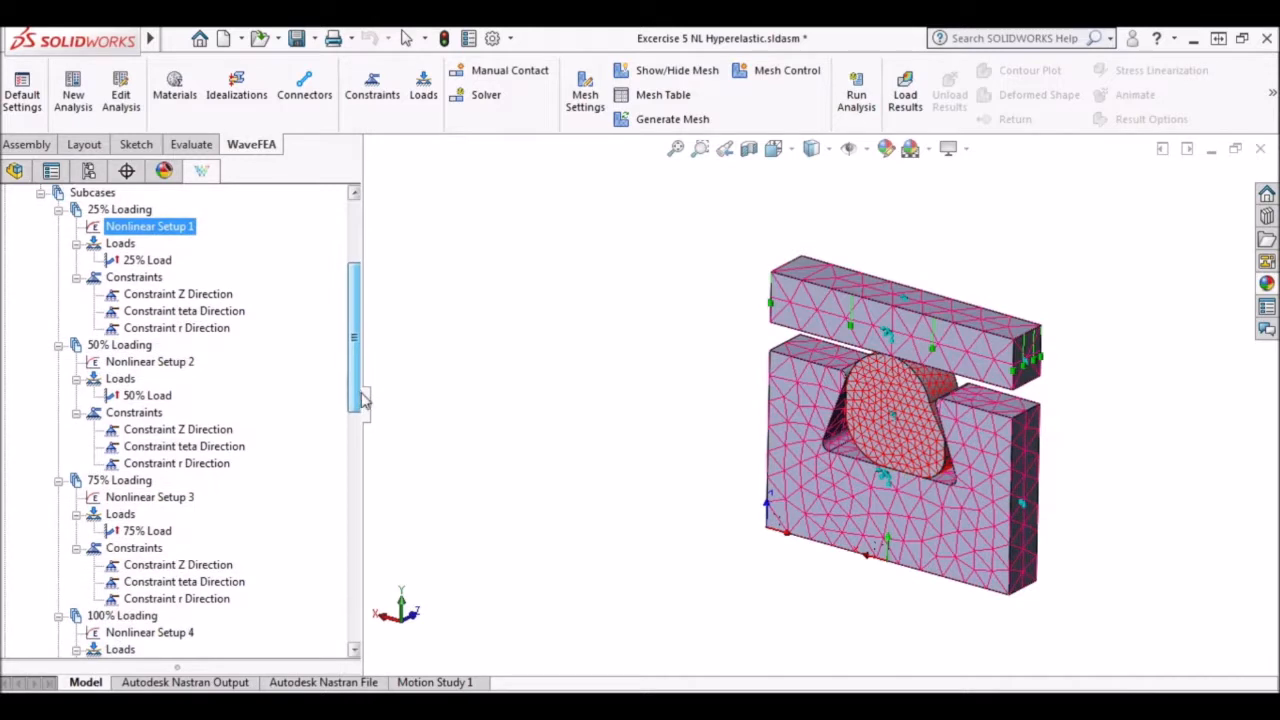
pyautogui.rightClick(176, 367)
pyautogui.click(215, 381)
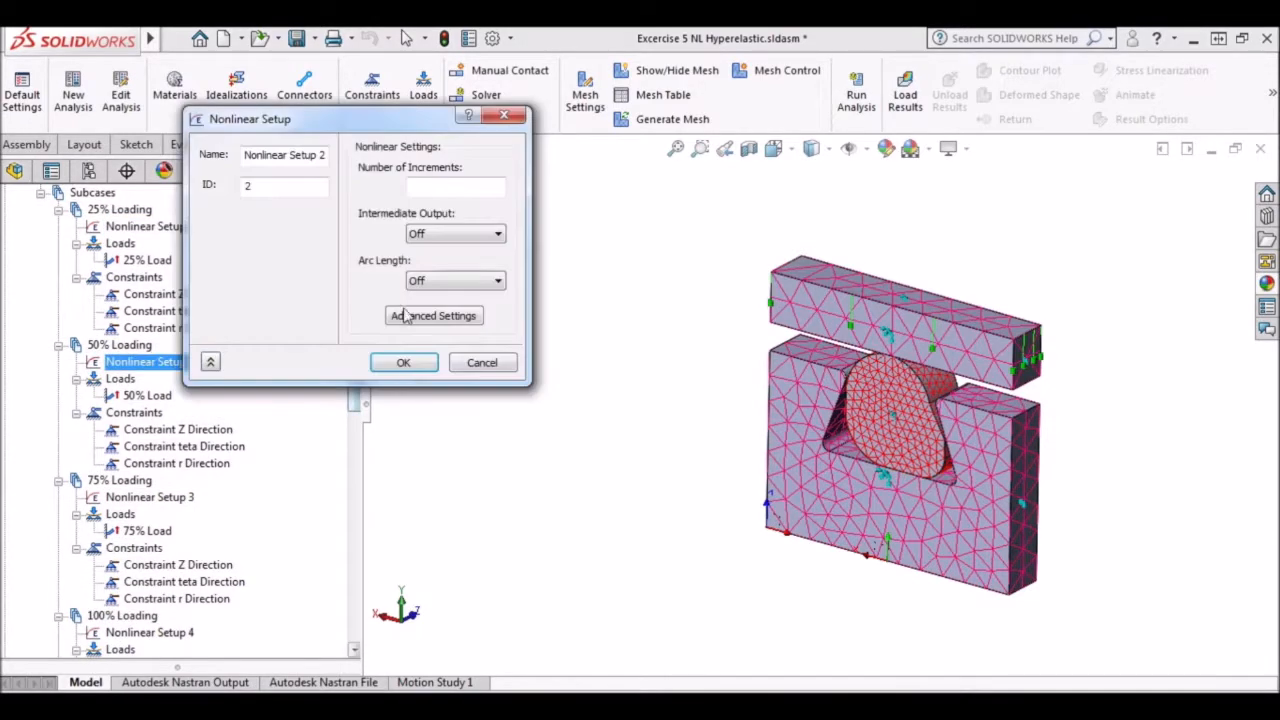
pyautogui.click(430, 187)
pyautogui.write('25')
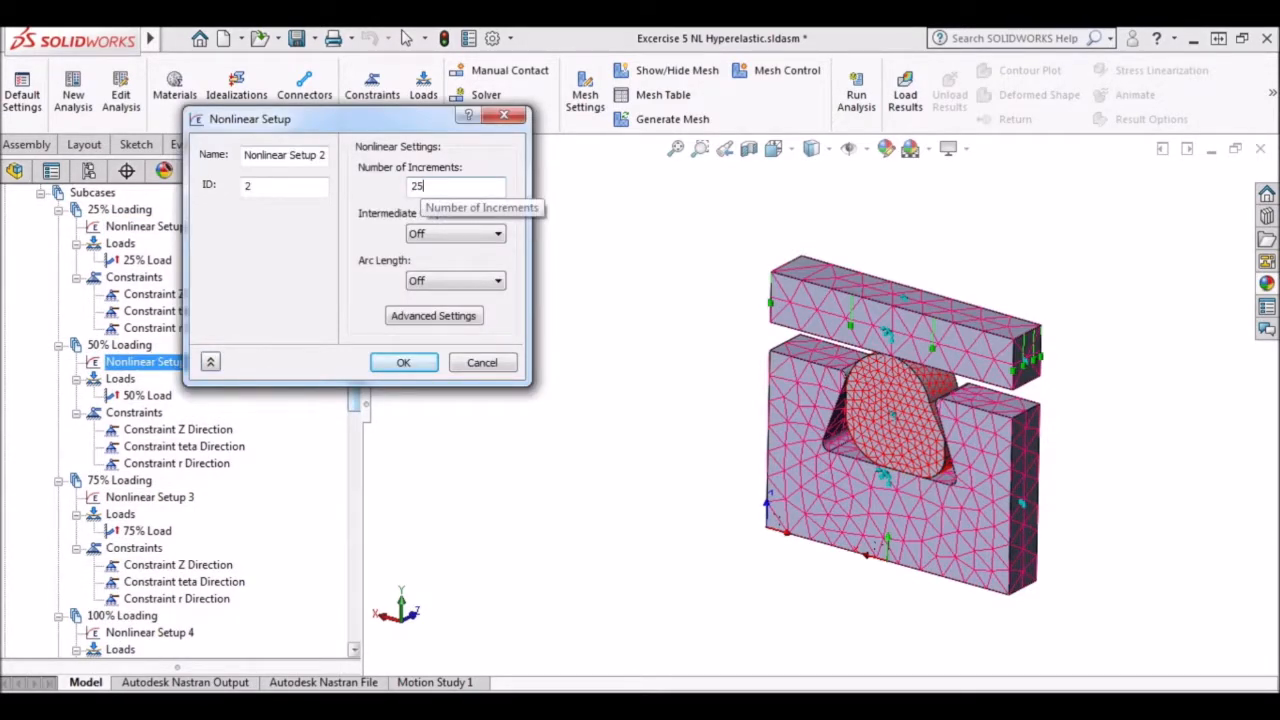
pyautogui.click(440, 233)
pyautogui.click(438, 266)
pyautogui.click(444, 315)
pyautogui.click(539, 243)
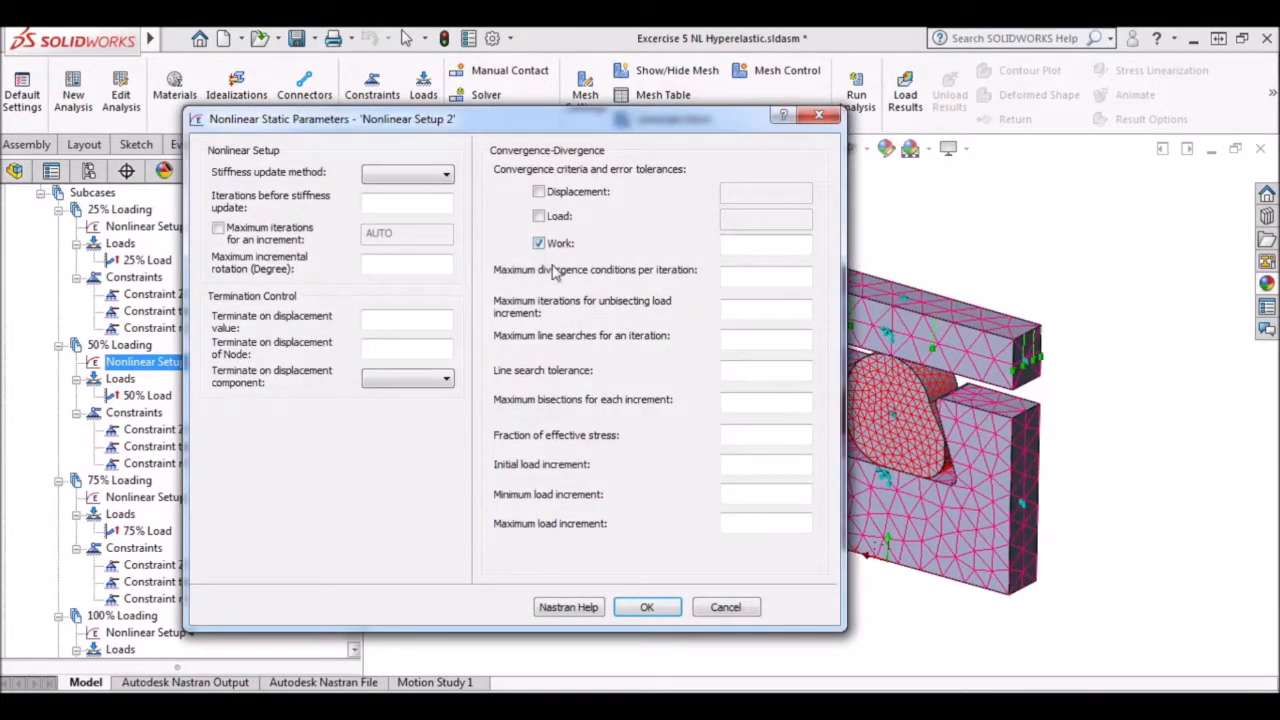
pyautogui.click(647, 607)
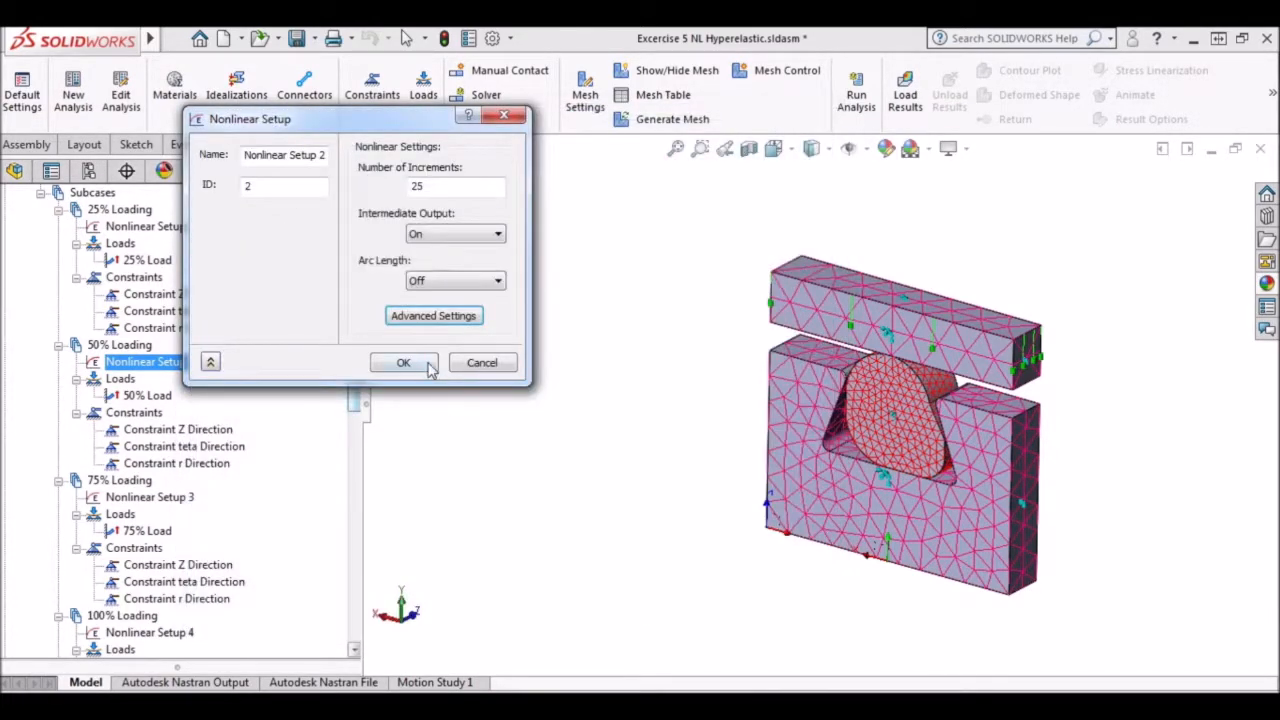
pyautogui.click(430, 365)
# Configure Nonlinear Setup 3 of the 75% Loading subcase with 25 increments, intermediate output On and the Work convergence criterion, and accept it.
pyautogui.rightClick(182, 499)
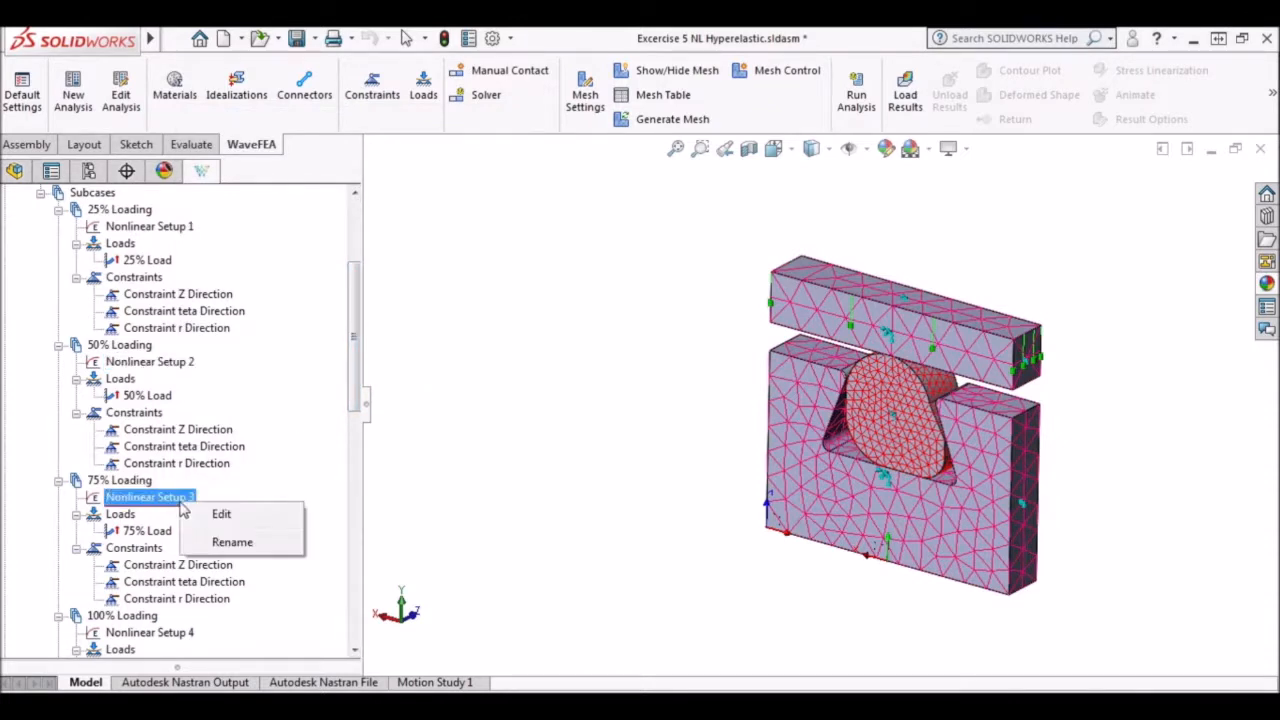
pyautogui.click(221, 516)
pyautogui.click(432, 187)
pyautogui.write('25')
pyautogui.click(466, 235)
pyautogui.click(451, 264)
pyautogui.click(433, 315)
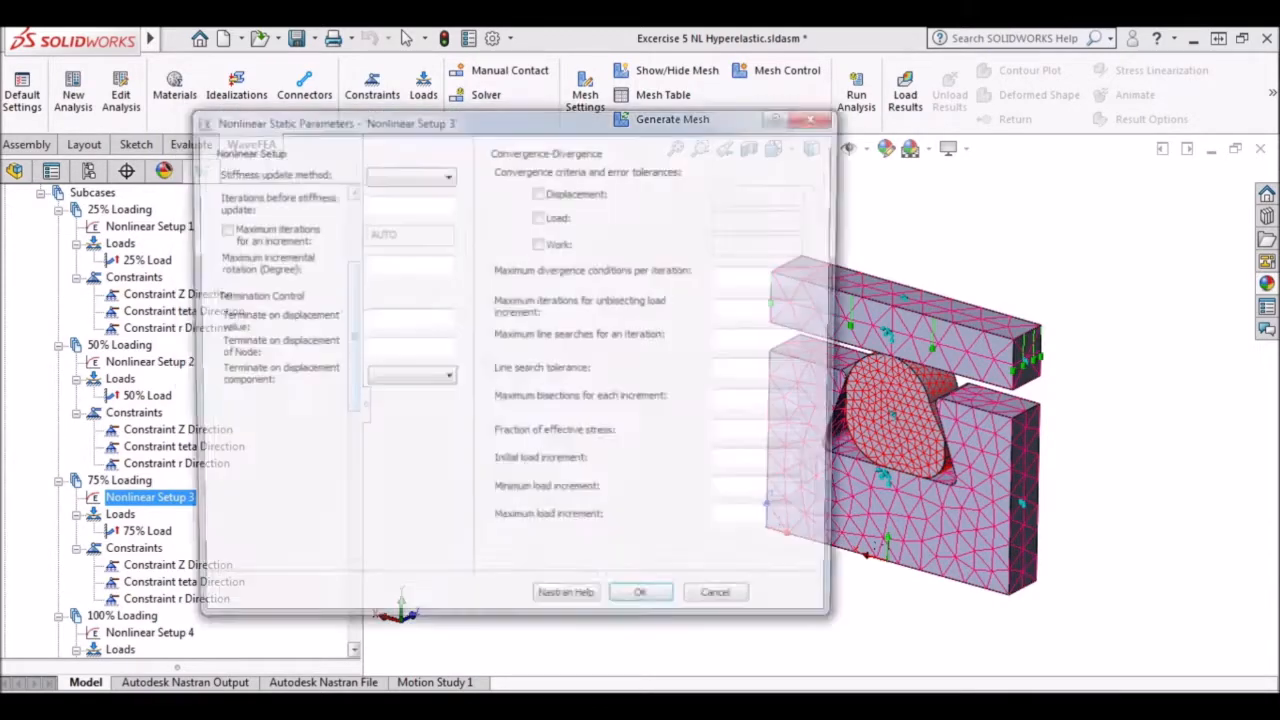
pyautogui.click(539, 244)
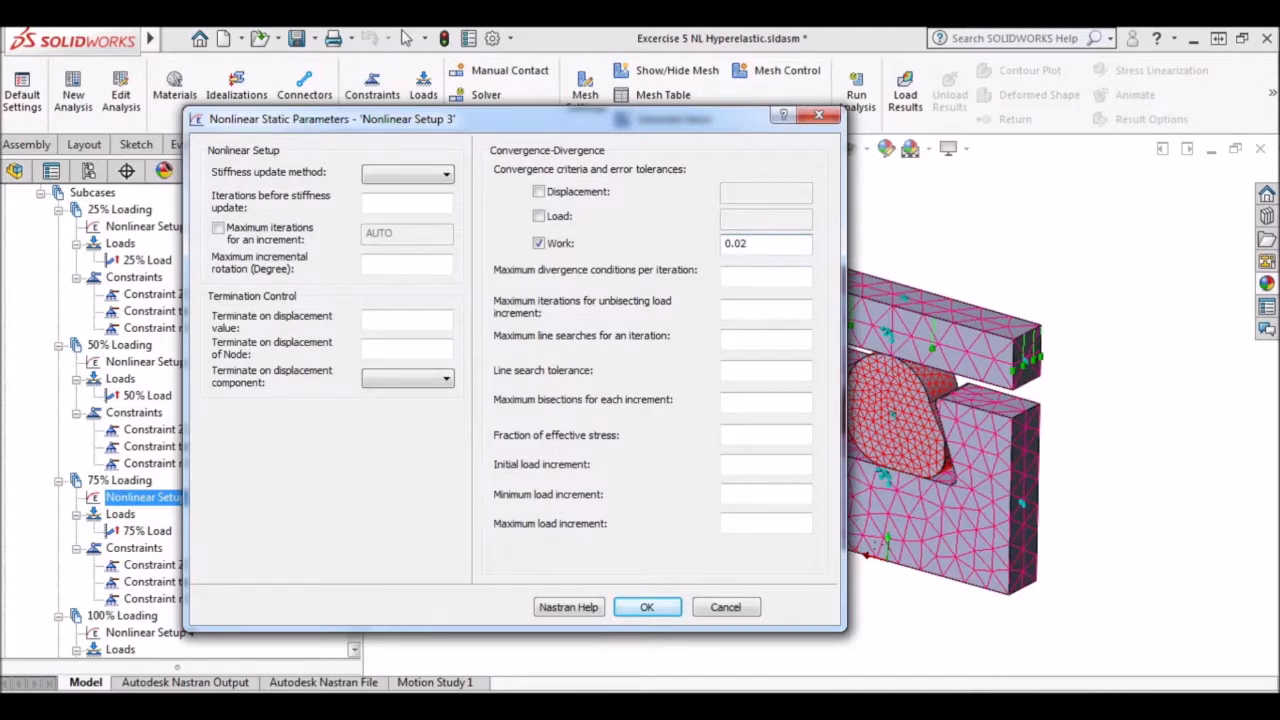
pyautogui.click(648, 607)
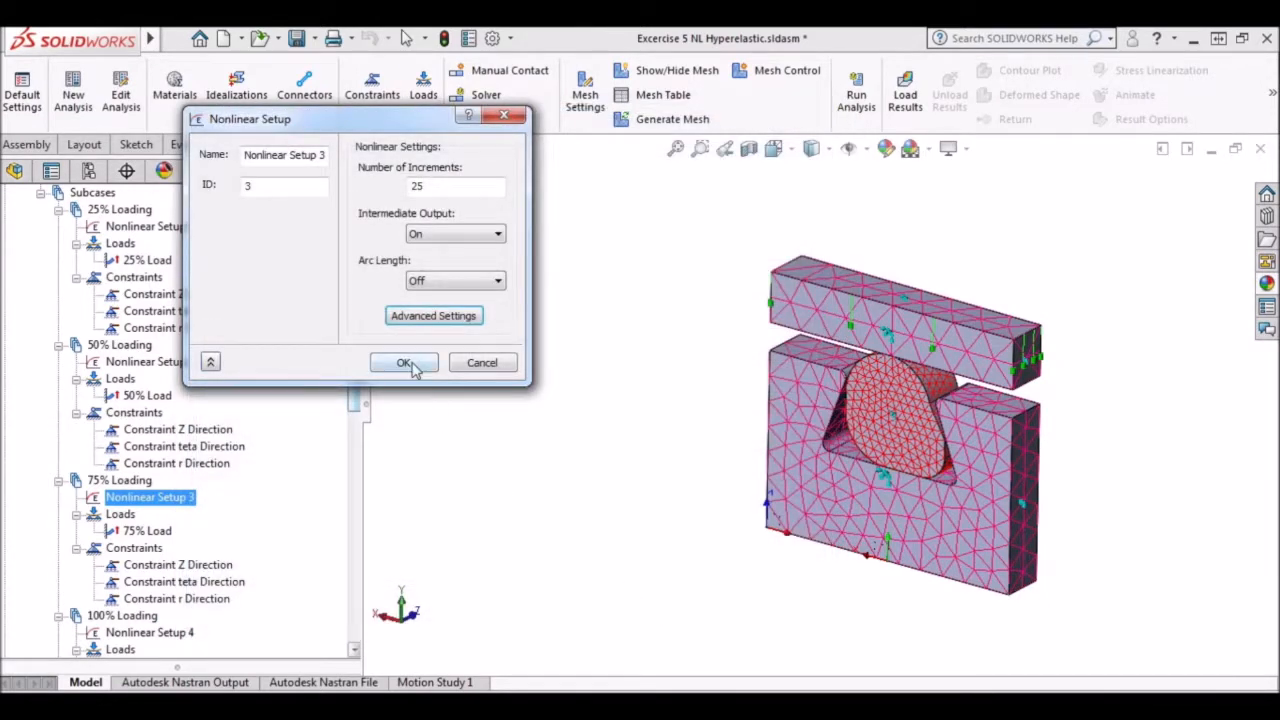
pyautogui.click(404, 362)
# Configure Nonlinear Setup 4 of the 100% Loading subcase with 25 increments, intermediate output On and the Work convergence criterion, and accept it.
pyautogui.moveTo(349, 397); pyautogui.dragTo(362, 452)
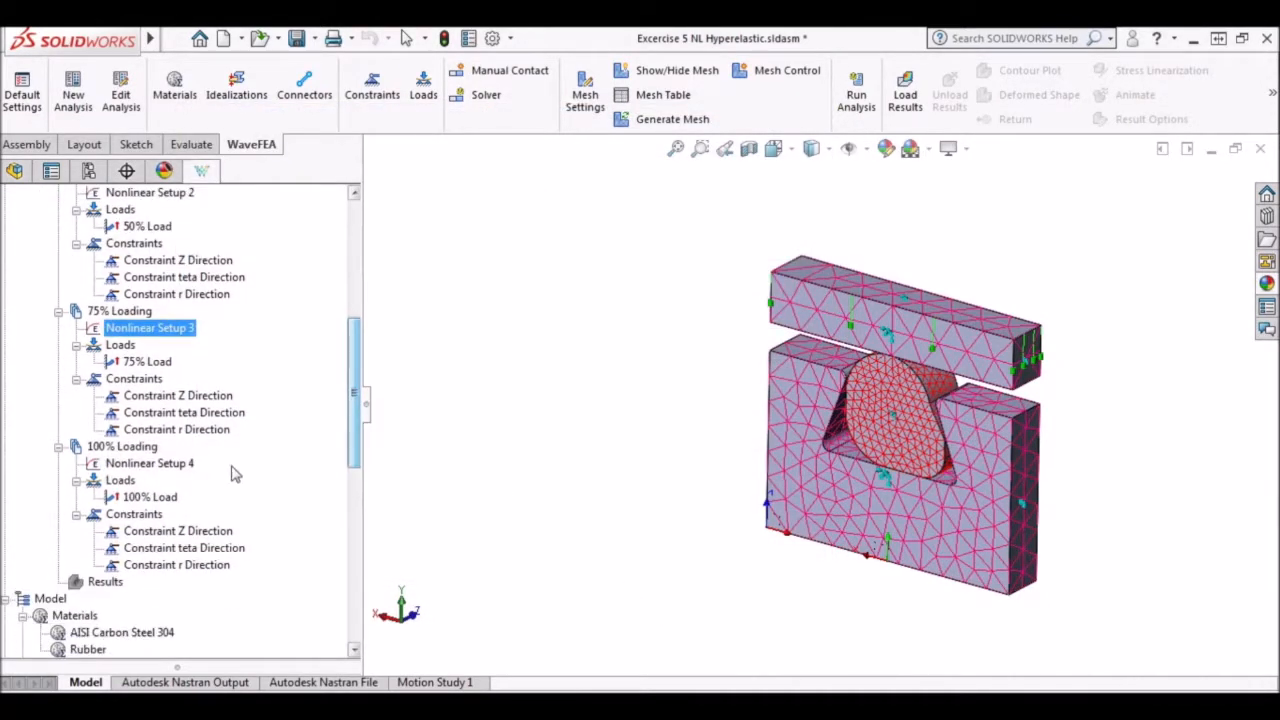
pyautogui.rightClick(178, 466)
pyautogui.click(203, 479)
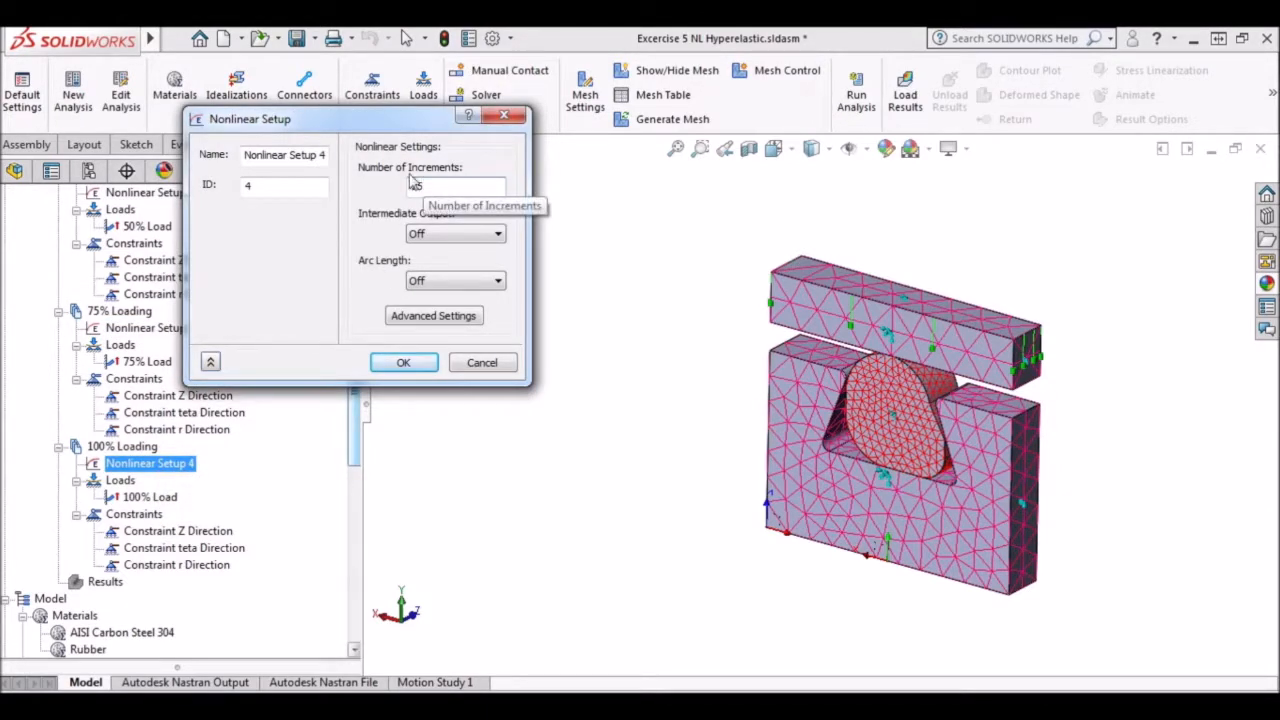
pyautogui.click(450, 234)
pyautogui.click(443, 258)
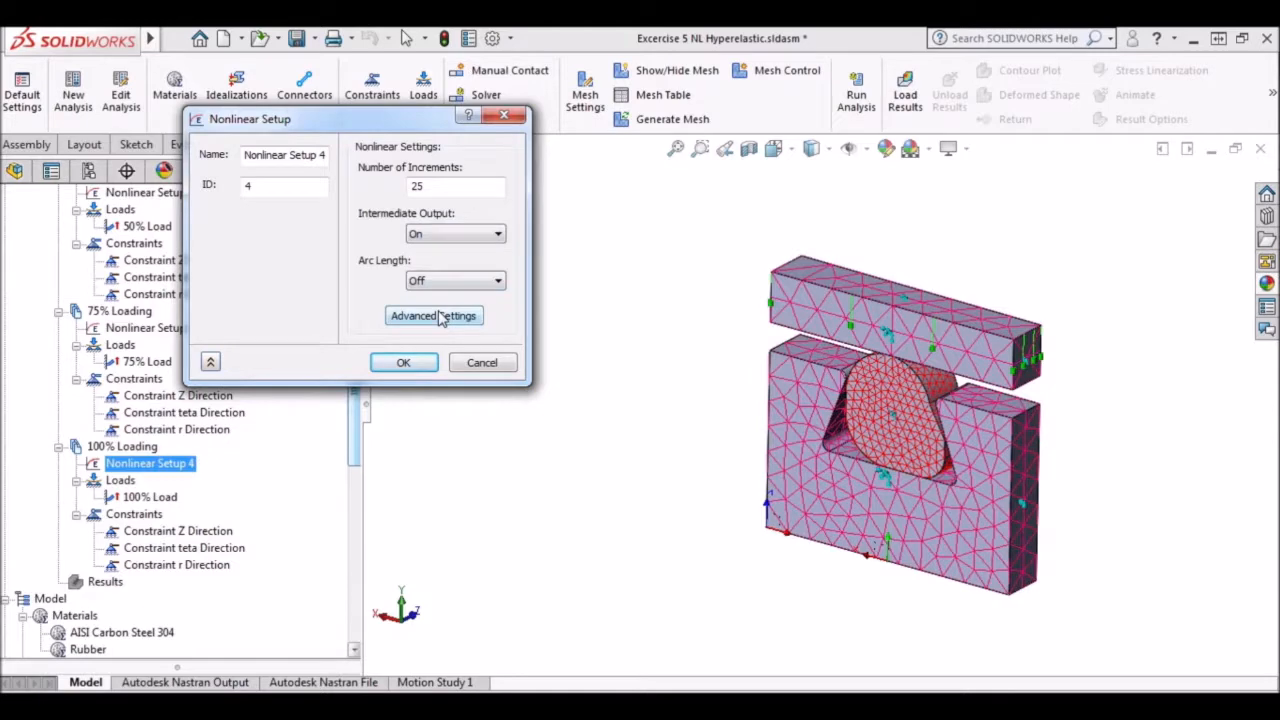
pyautogui.click(440, 316)
pyautogui.click(543, 246)
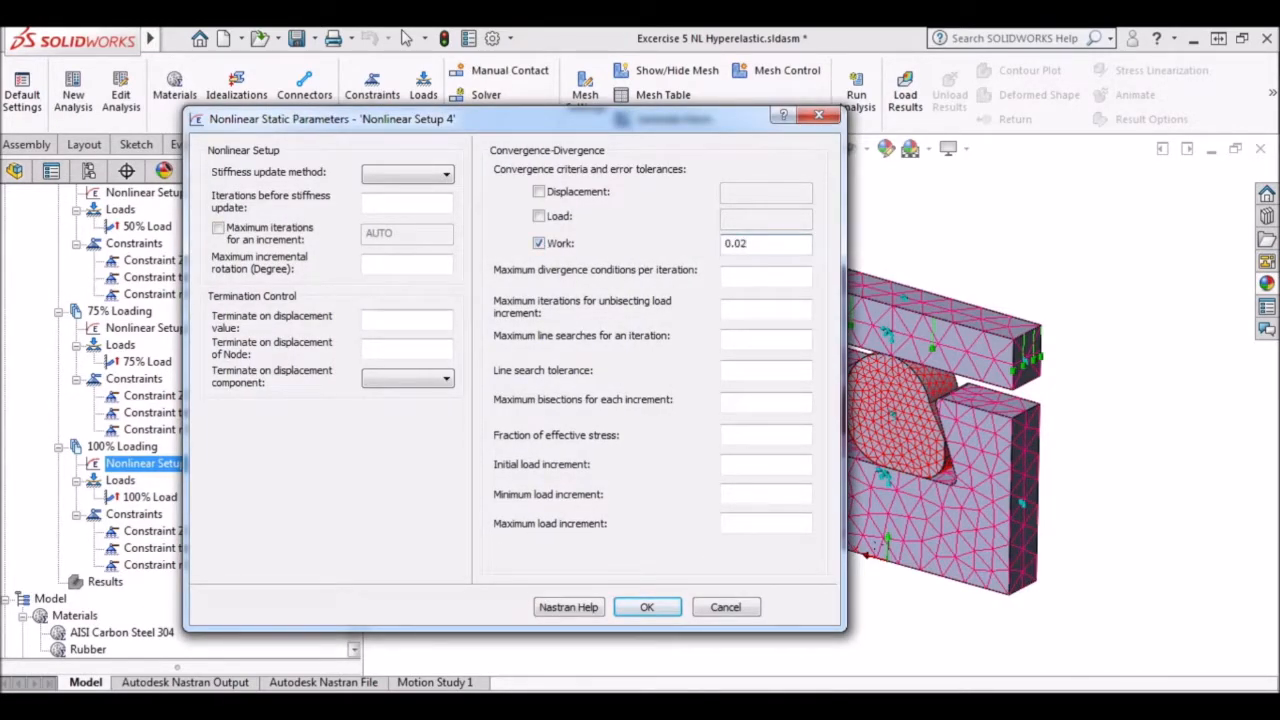
pyautogui.click(647, 607)
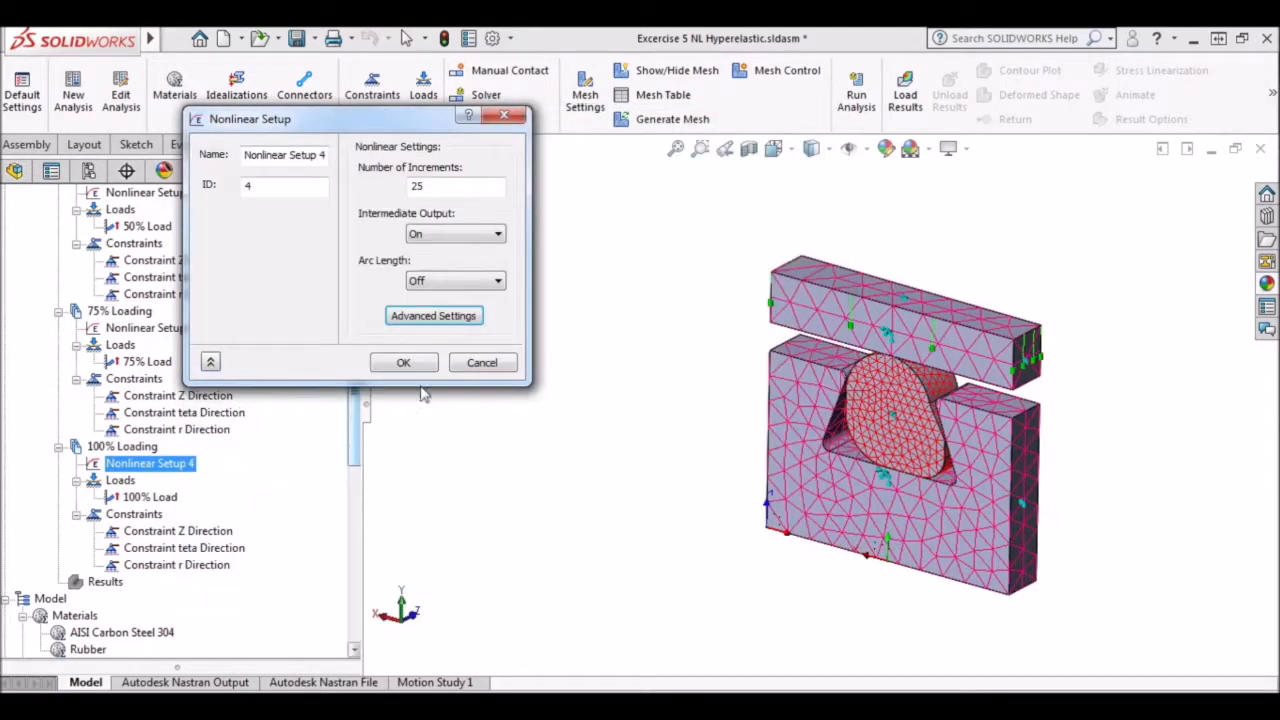
pyautogui.click(406, 365)
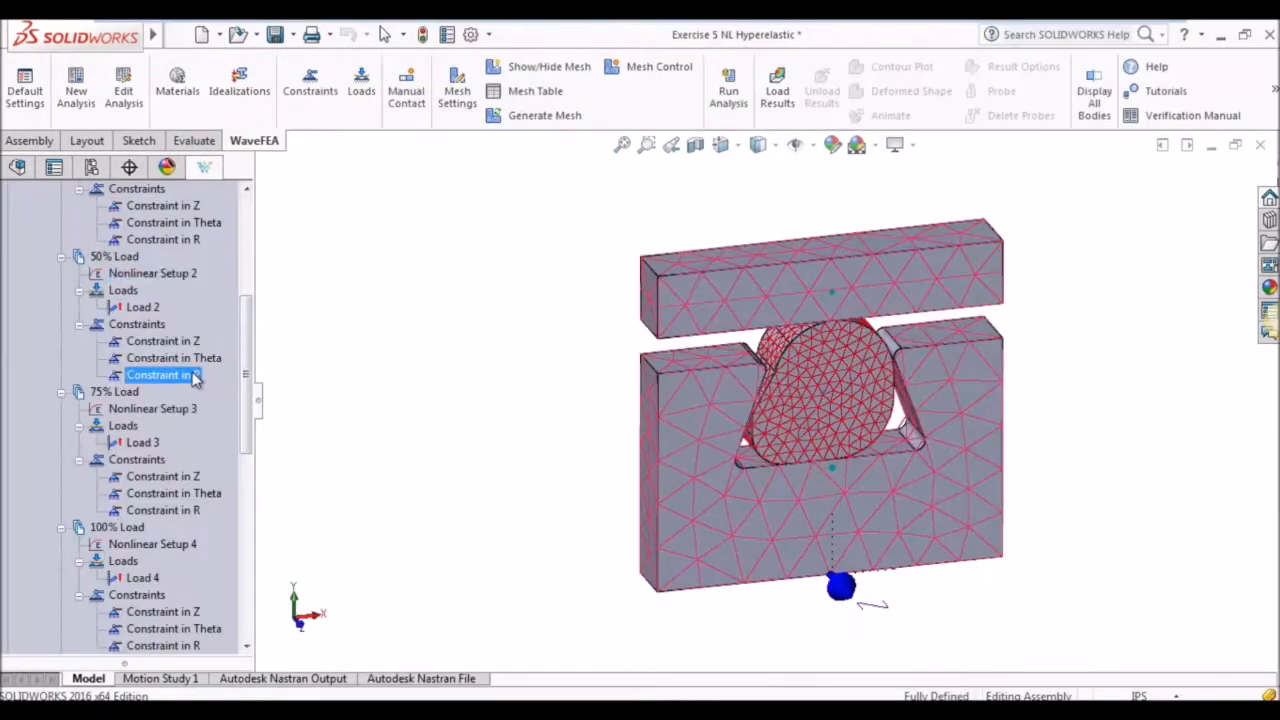
# Solve the nonlinear analysis and open the plot settings of its results.
pyautogui.scroll(-4, 240, 410)
pyautogui.moveTo(271, 414); pyautogui.dragTo(424, 410)
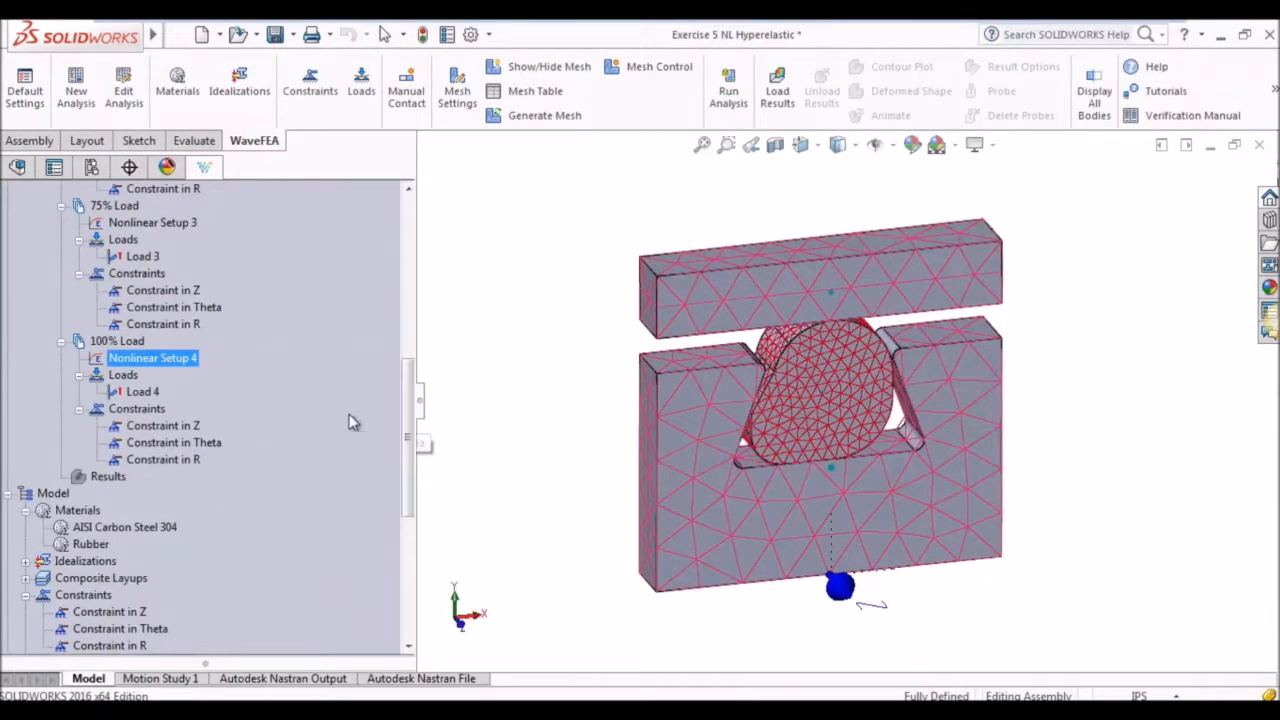
pyautogui.scroll(9, 344, 417)
pyautogui.rightClick(281, 337)
pyautogui.click(325, 342)
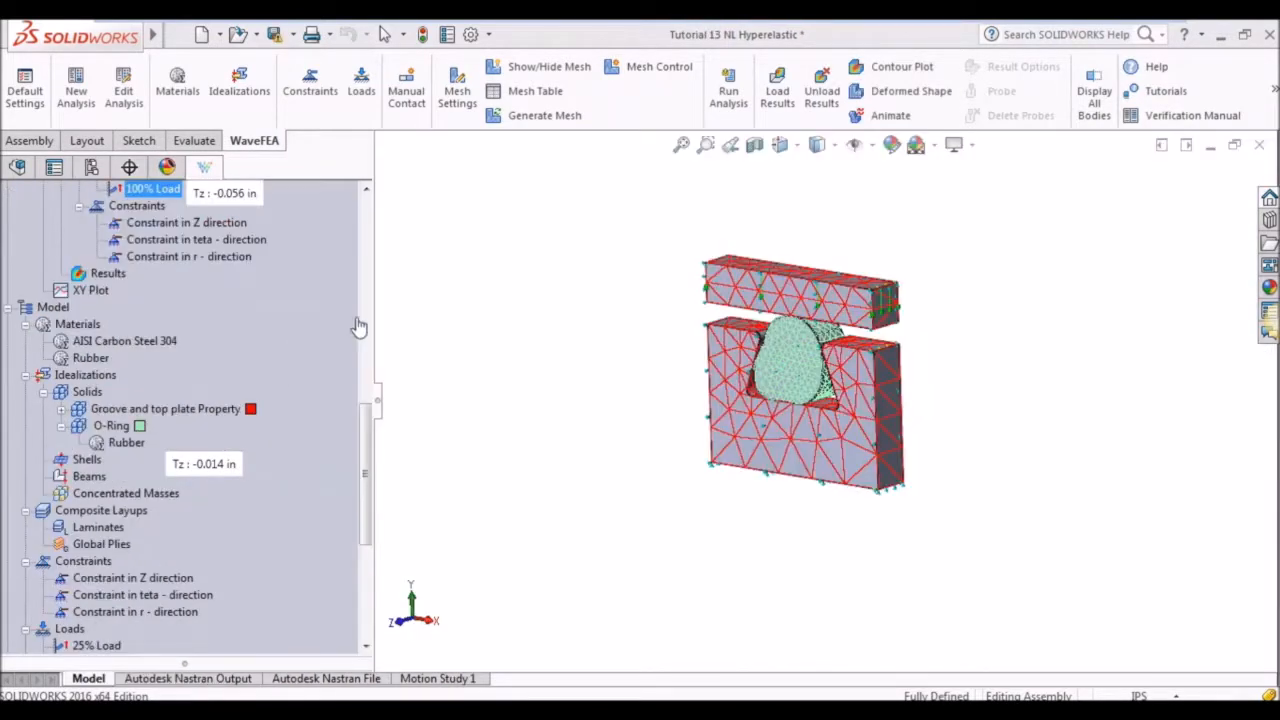
pyautogui.doubleClick(106, 275)
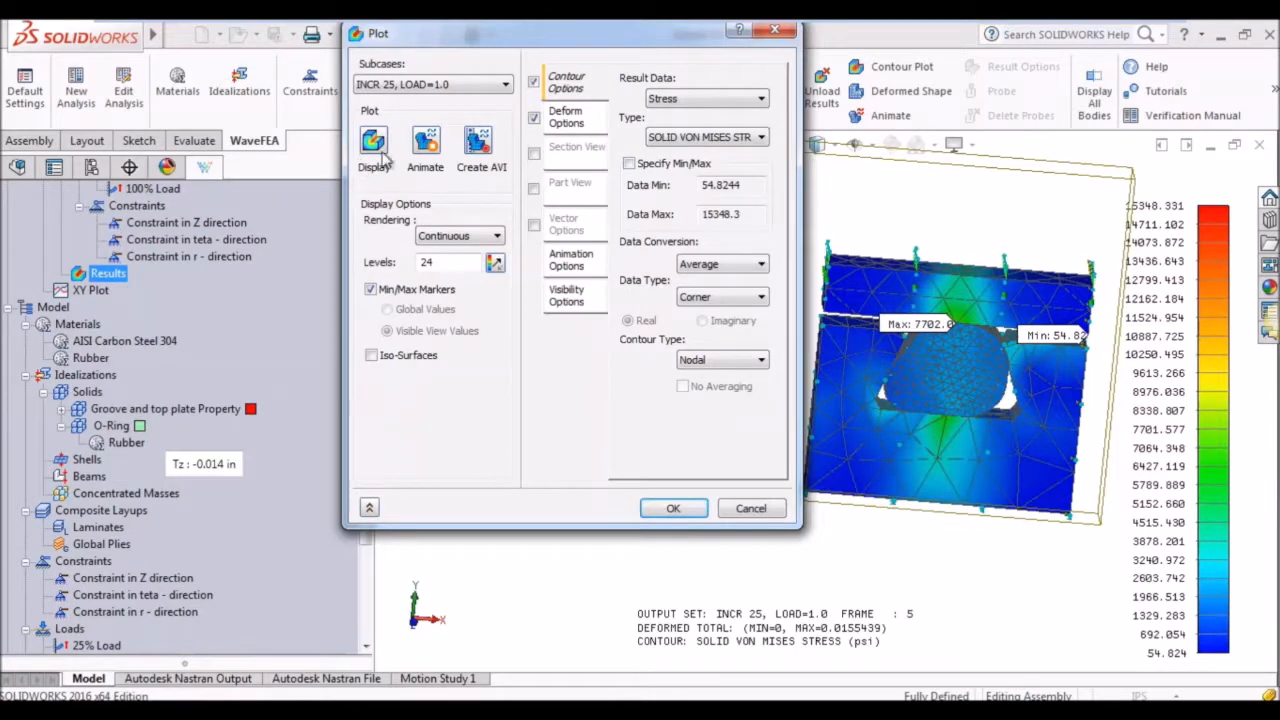